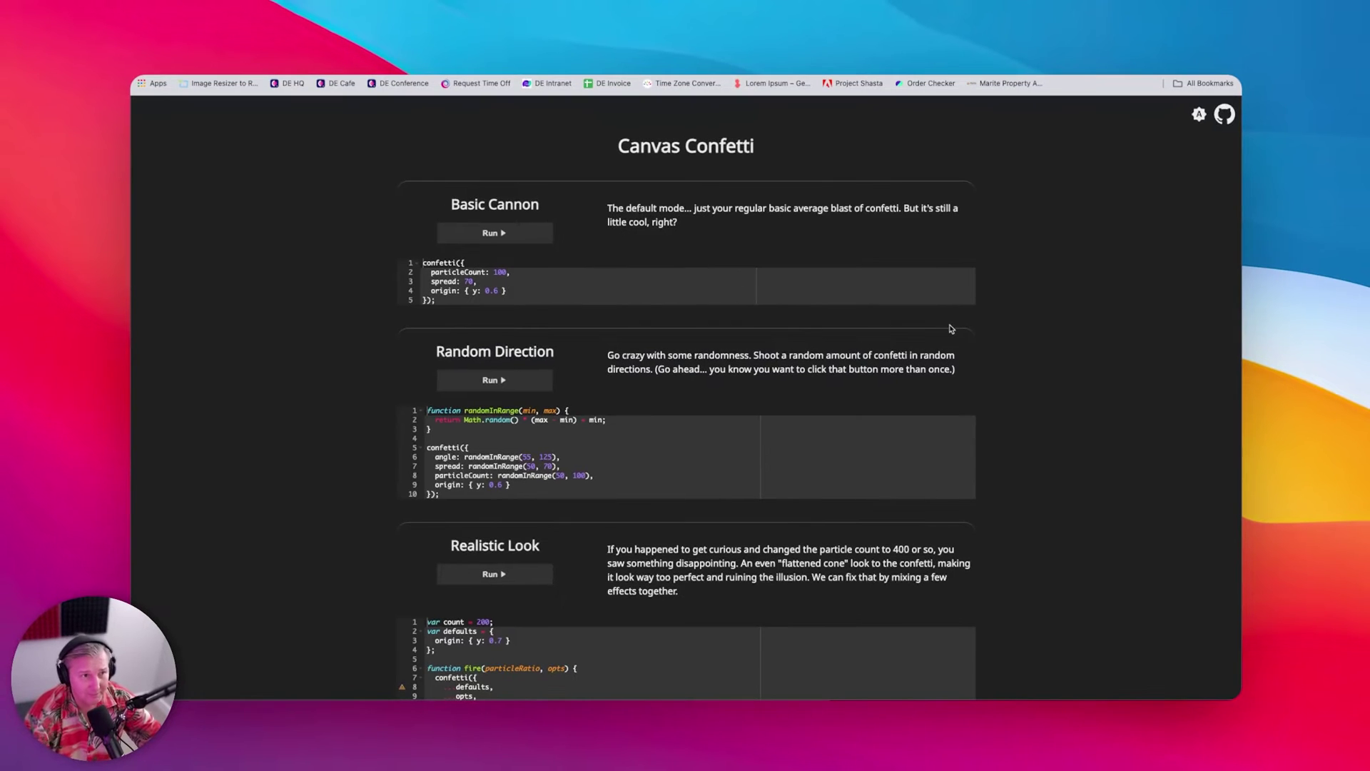
# Step: Run the Basic Cannon, Random Direction and Realistic Look demos on the Canvas Confetti page
pyautogui.scroll(-2, 856, 286)
pyautogui.scroll(1, 780, 357)
pyautogui.scroll(-1, 702, 351)
pyautogui.scroll(-15, 702, 350)
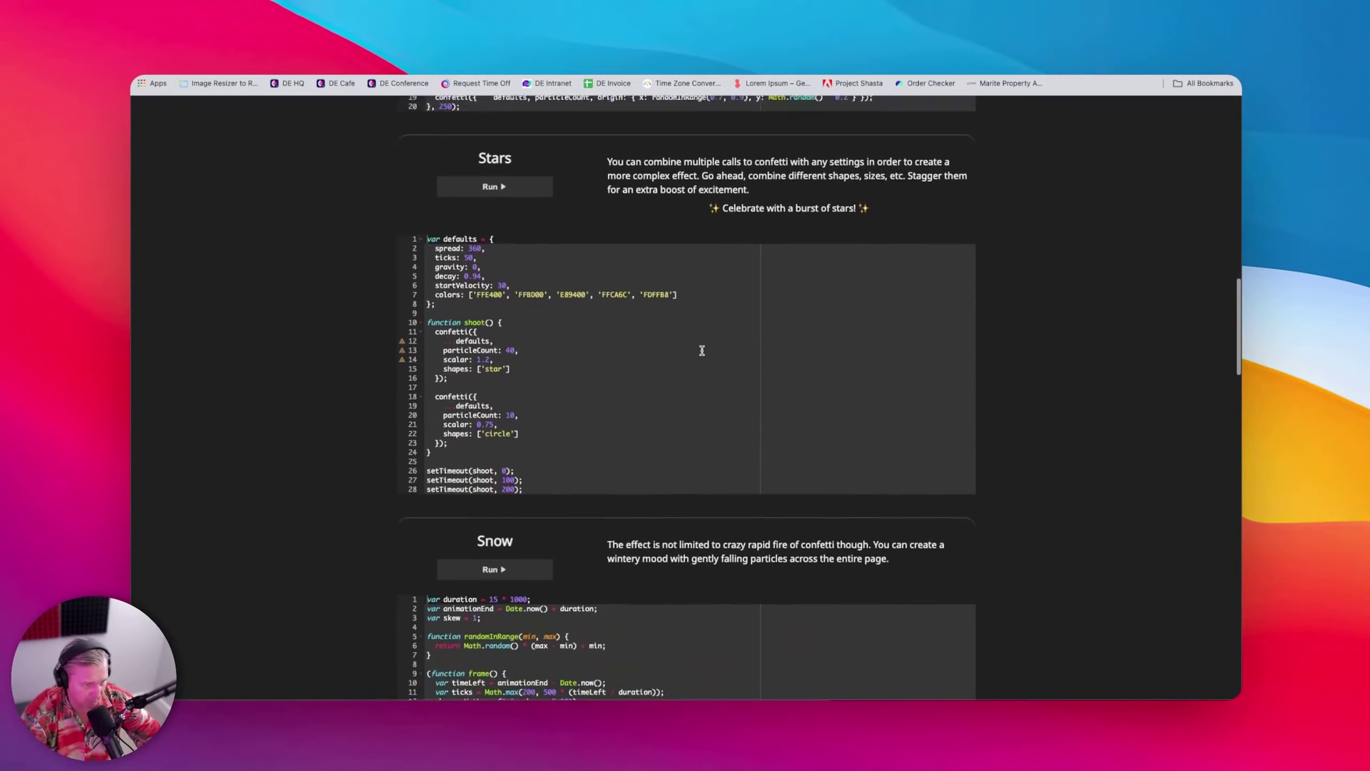
pyautogui.scroll(15, 702, 351)
pyautogui.click(503, 235)
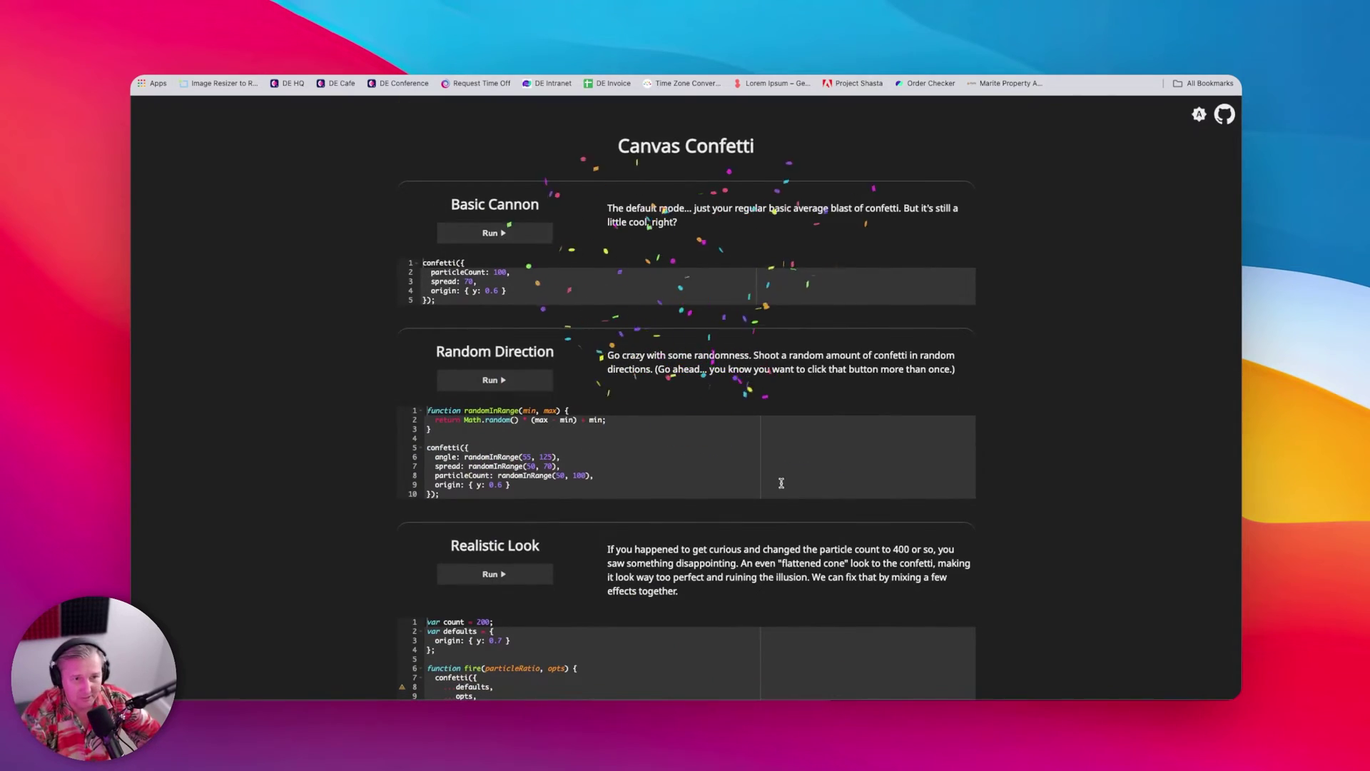
pyautogui.scroll(-3, 780, 483)
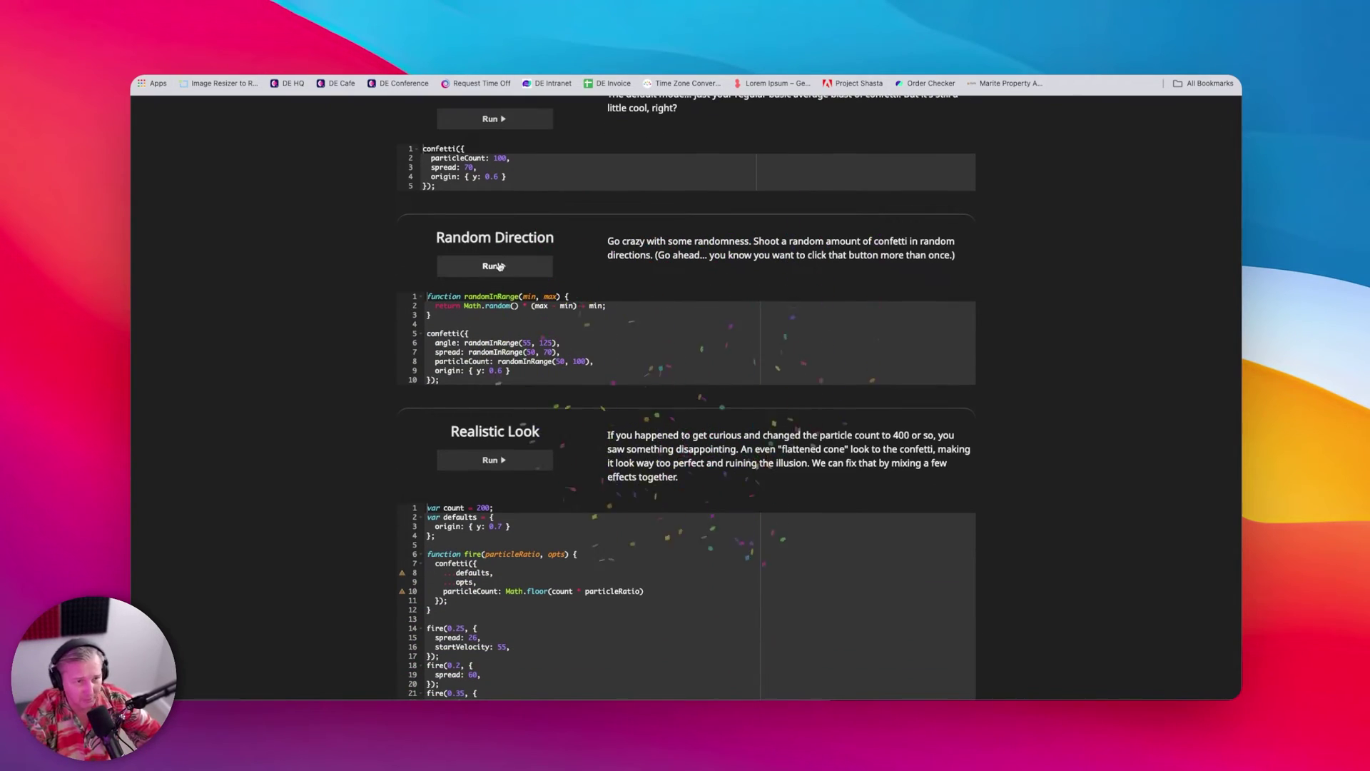
pyautogui.scroll(-6, 499, 266)
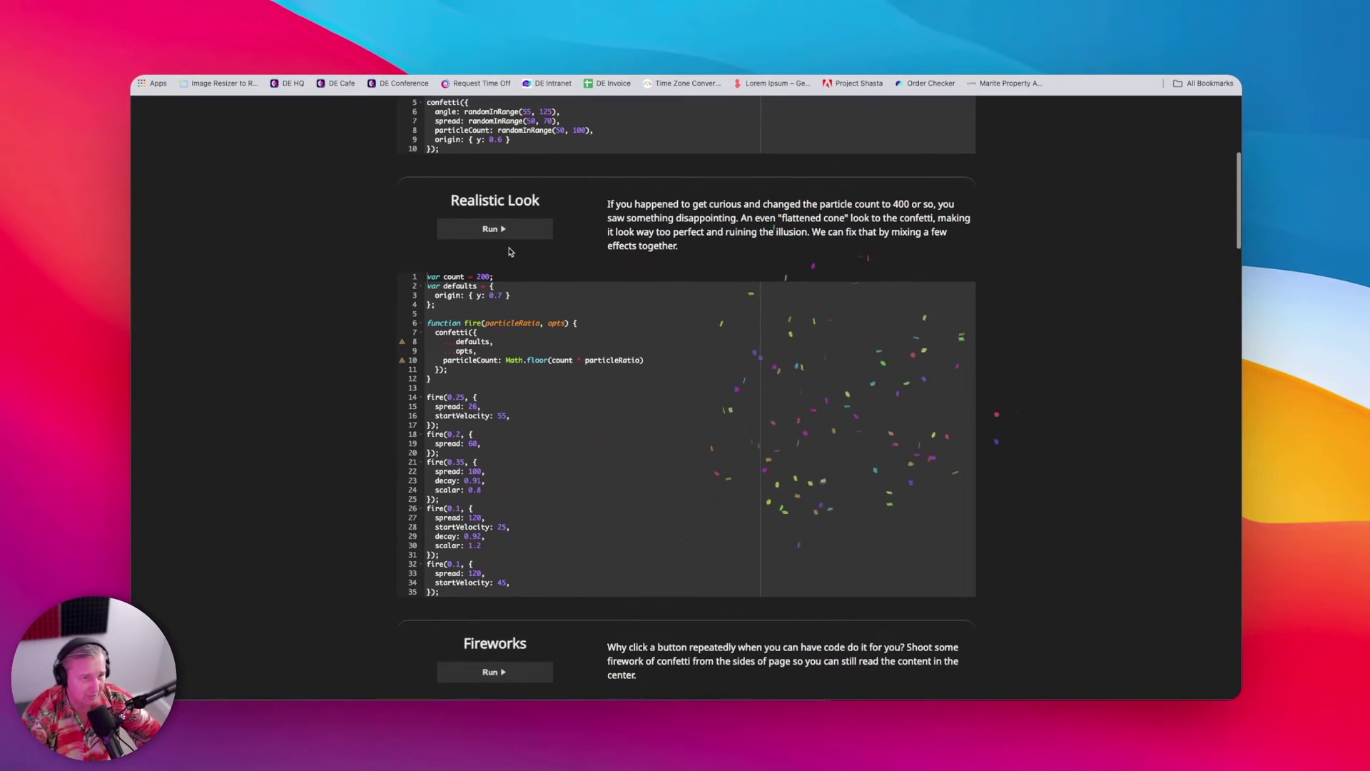
pyautogui.scroll(-20, 502, 234)
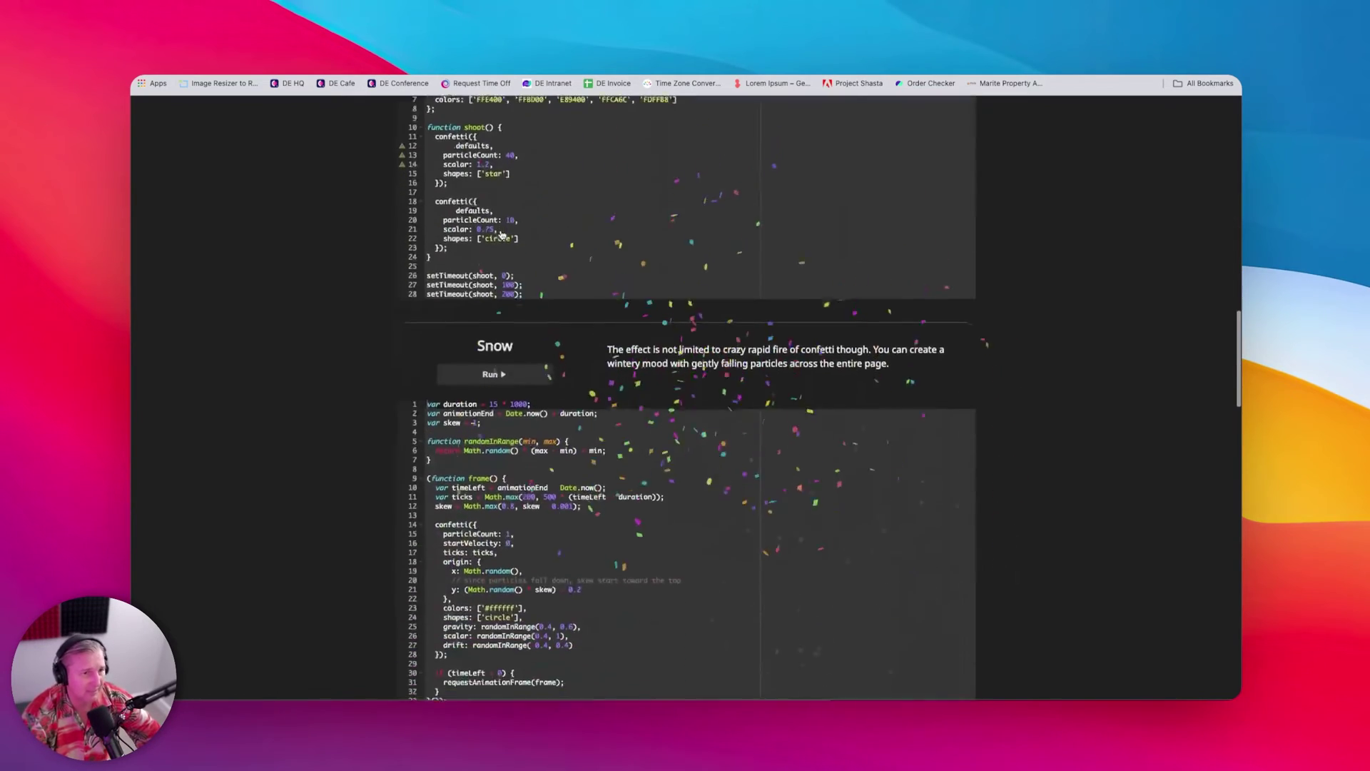
# Step: Run the School Pride, Custom Shapes and Emoji confetti demos
pyautogui.click(502, 234)
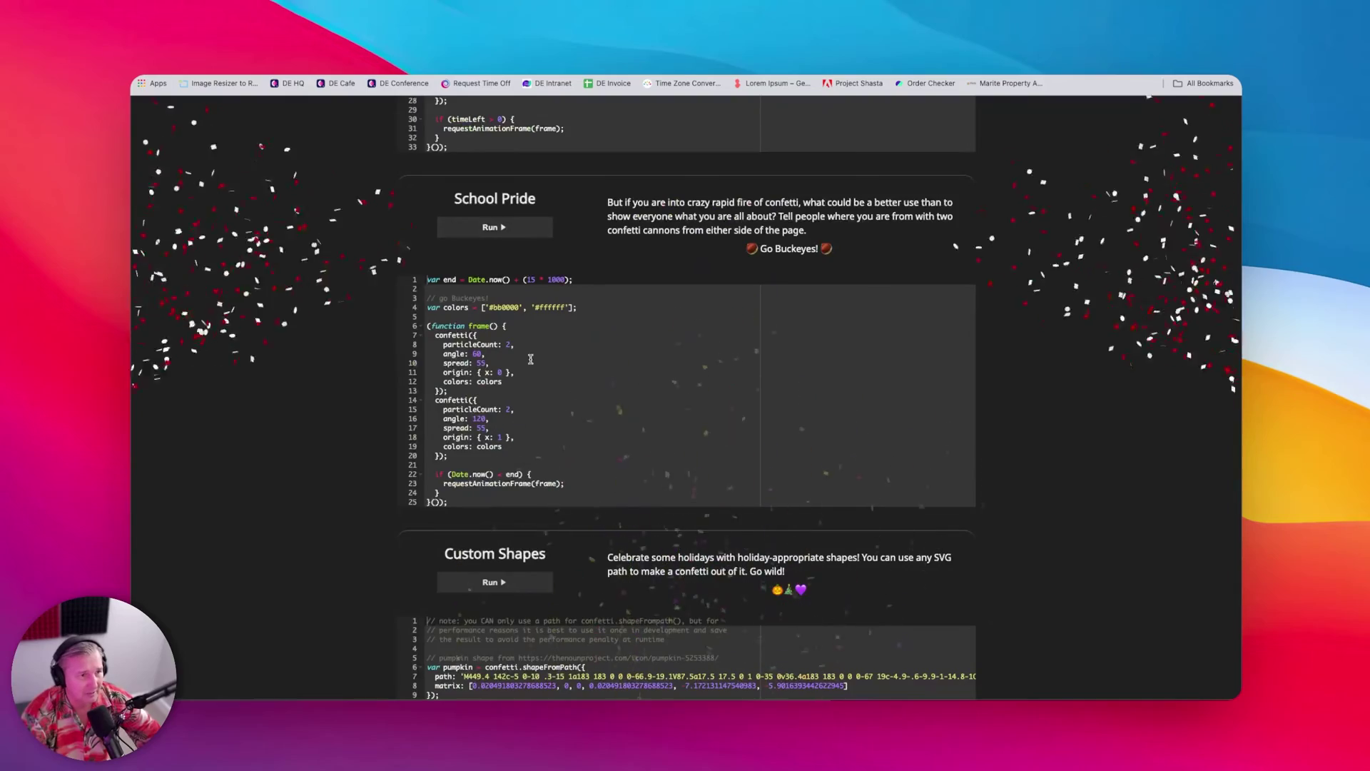
pyautogui.scroll(-1, 564, 451)
pyautogui.scroll(-4, 563, 451)
pyautogui.click(504, 363)
pyautogui.scroll(-10, 503, 372)
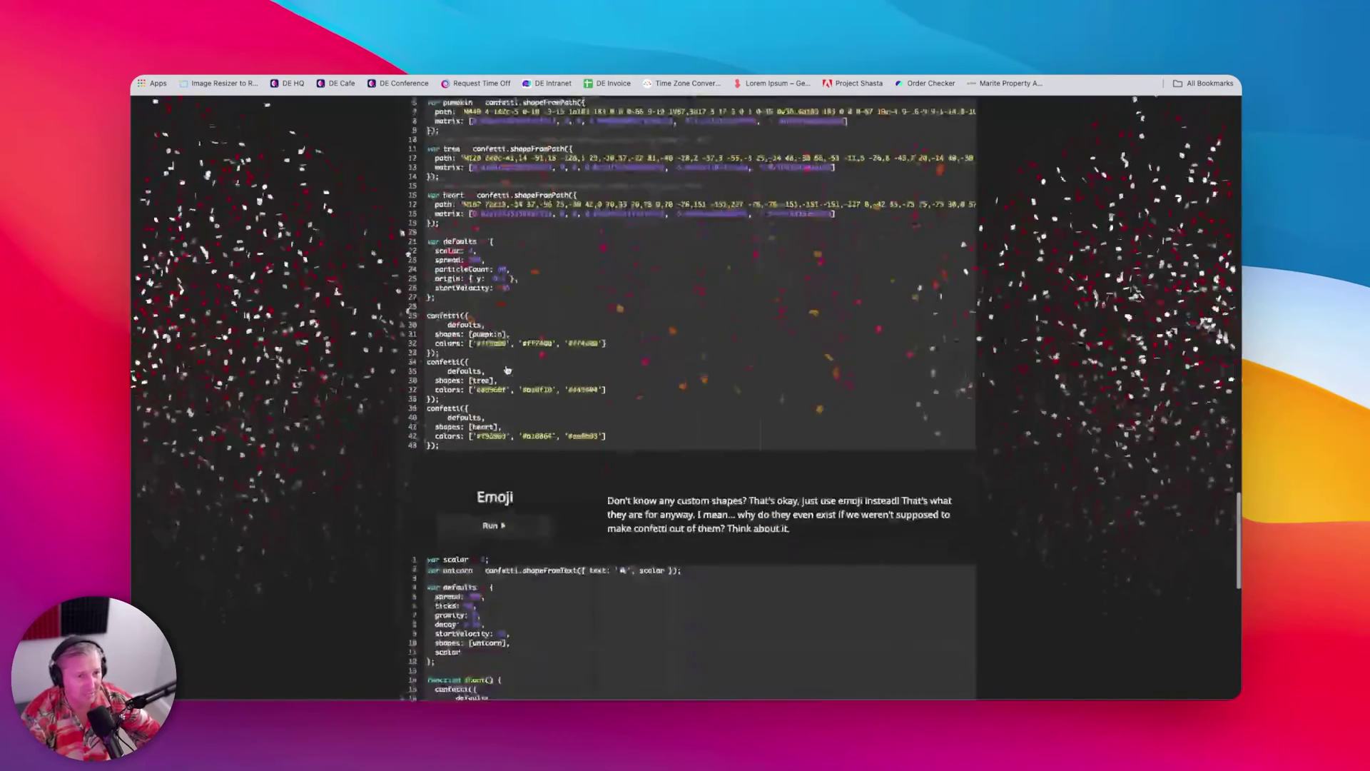
pyautogui.click(487, 448)
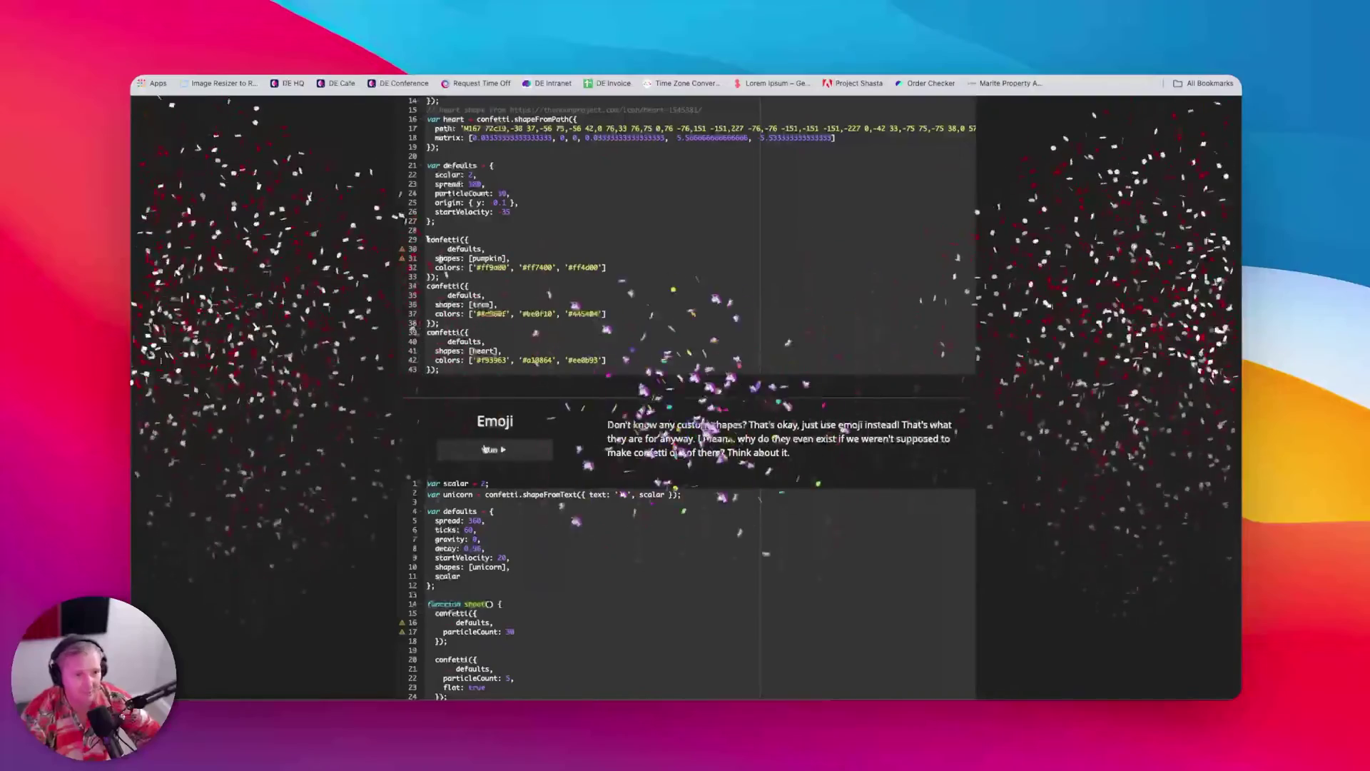
# Step: Try the remaining confetti demos and examine the example code of the Fireworks and Stars effects
pyautogui.scroll(-15, 485, 448)
pyautogui.click(481, 287)
pyautogui.scroll(20, 482, 288)
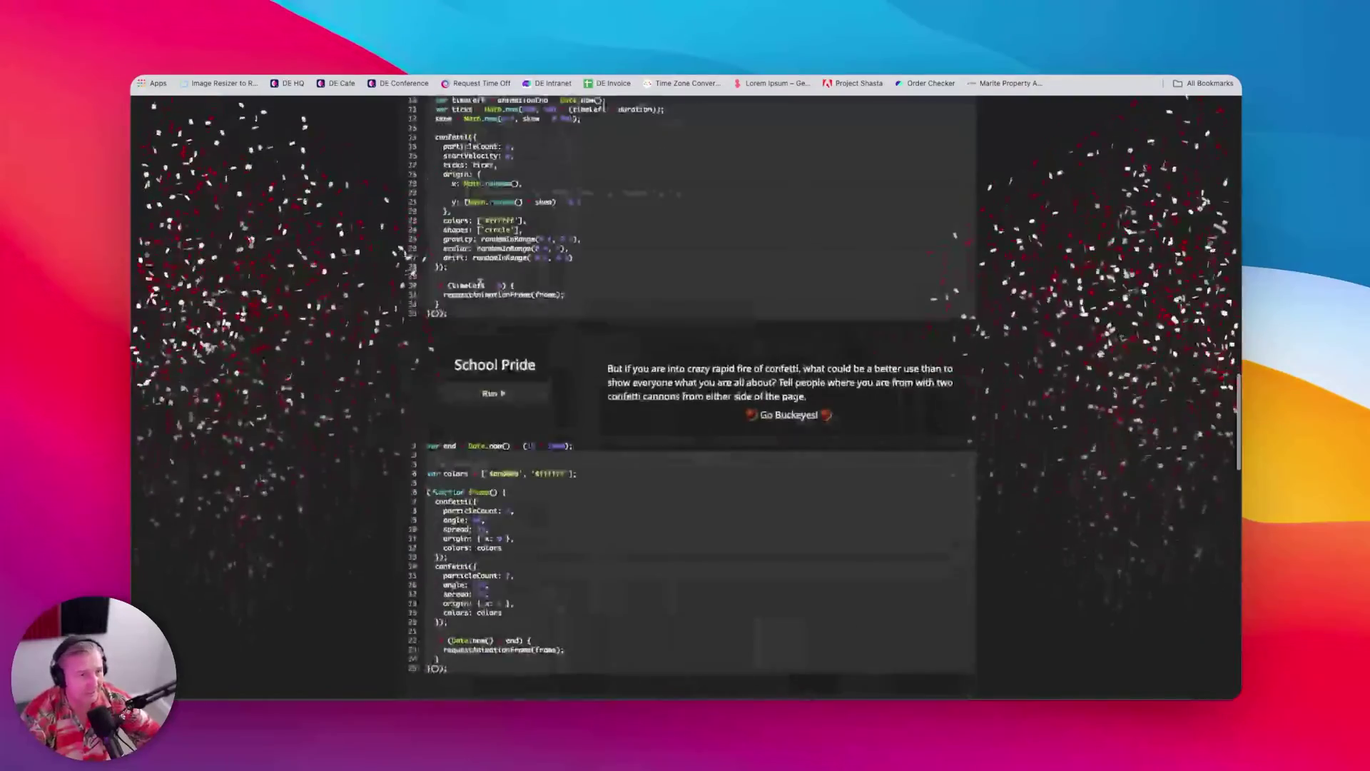
pyautogui.scroll(5, 479, 284)
pyautogui.click(478, 386)
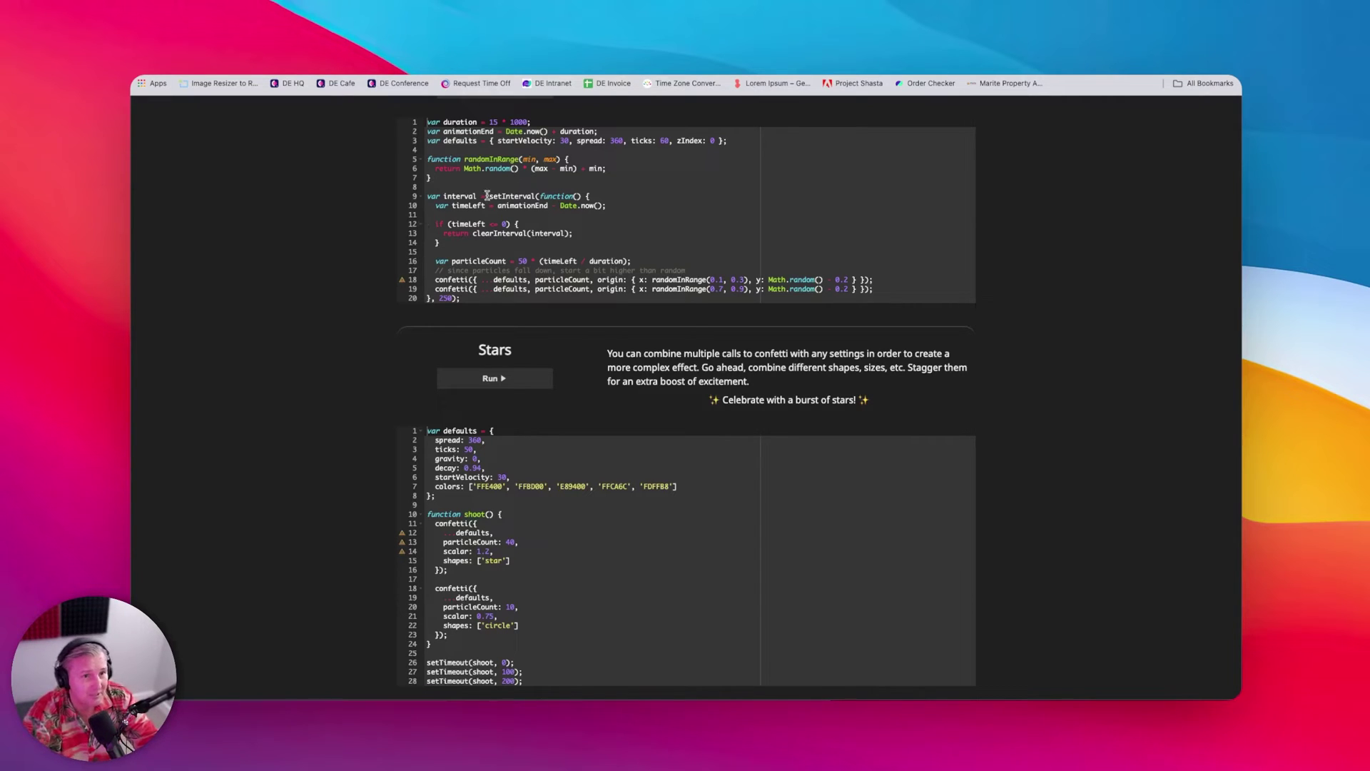
pyautogui.scroll(15, 665, 197)
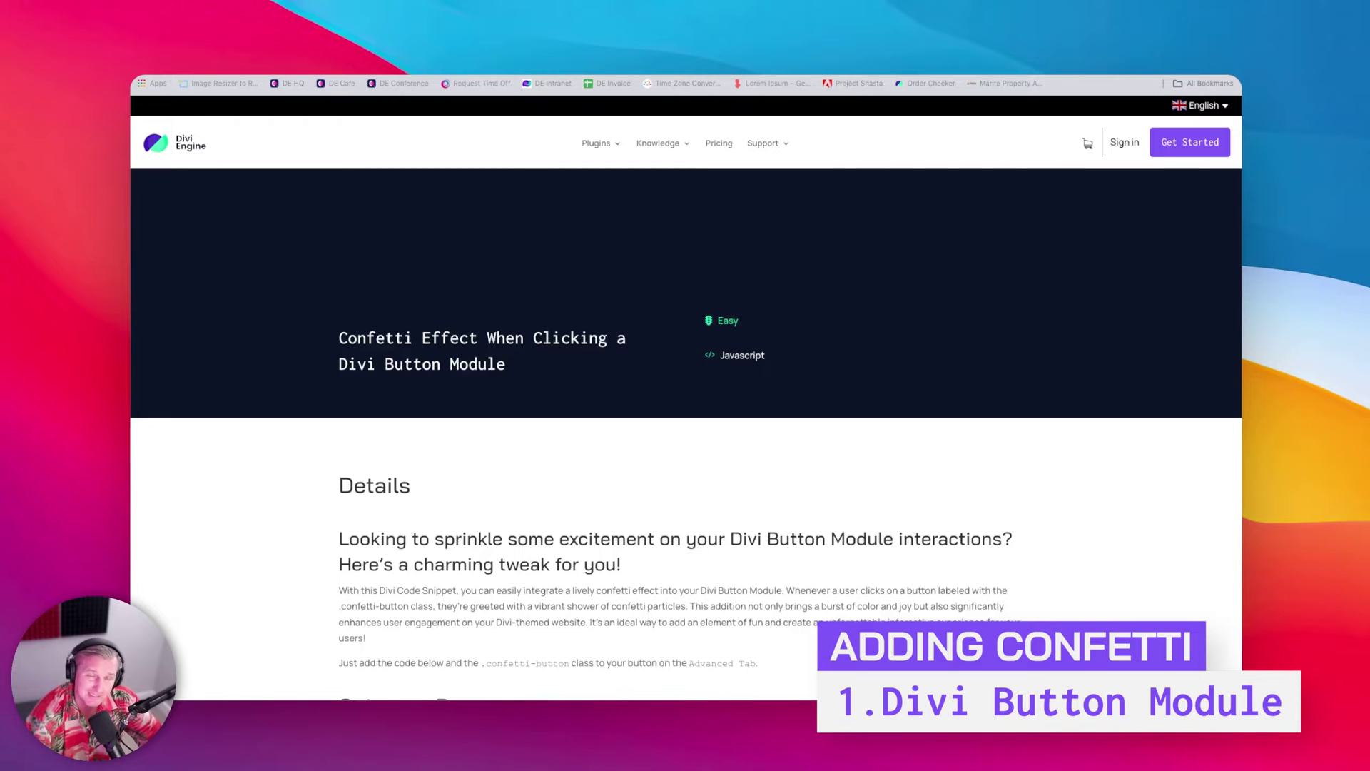
# Step: Review the Divi Engine confetti snippet page, including its description and code blocks
pyautogui.scroll(-15, 685, 428)
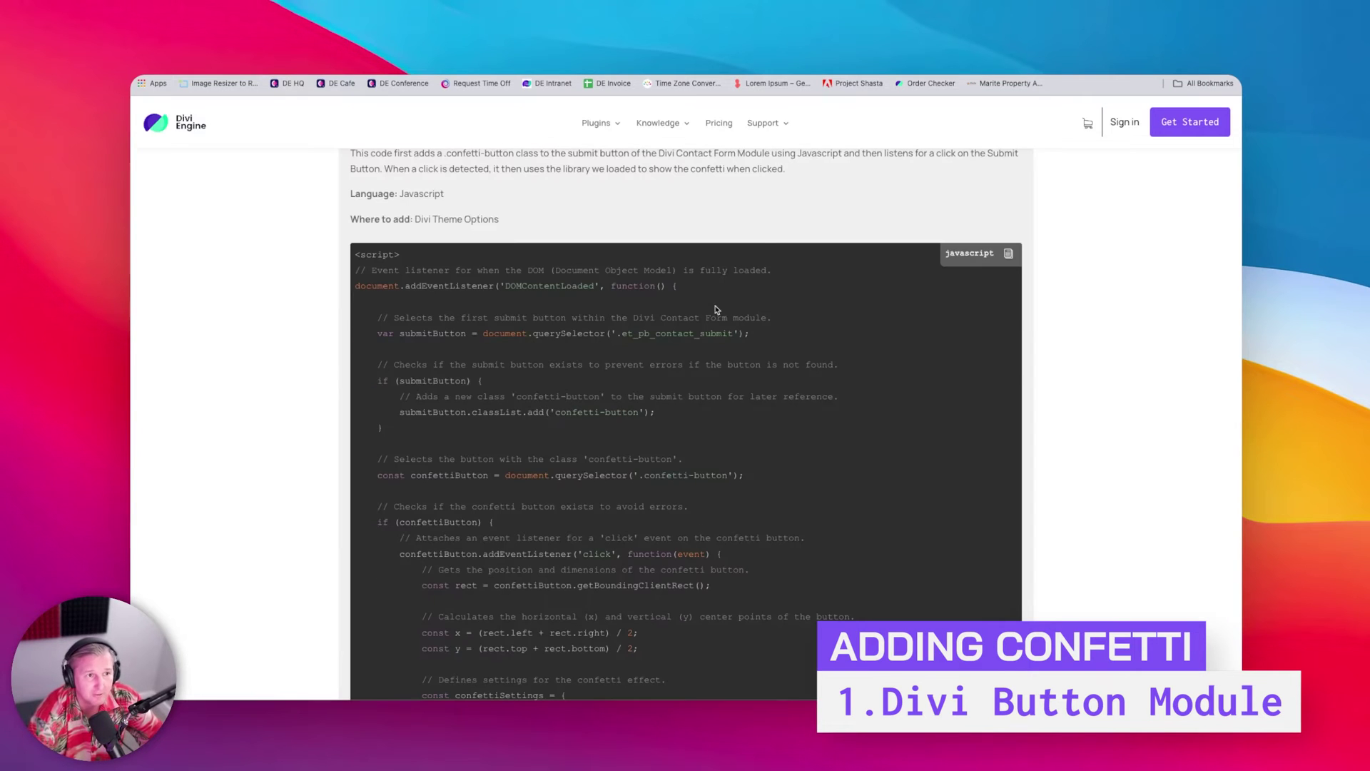
pyautogui.scroll(-15, 716, 309)
pyautogui.scroll(20, 716, 309)
pyautogui.scroll(-1, 716, 309)
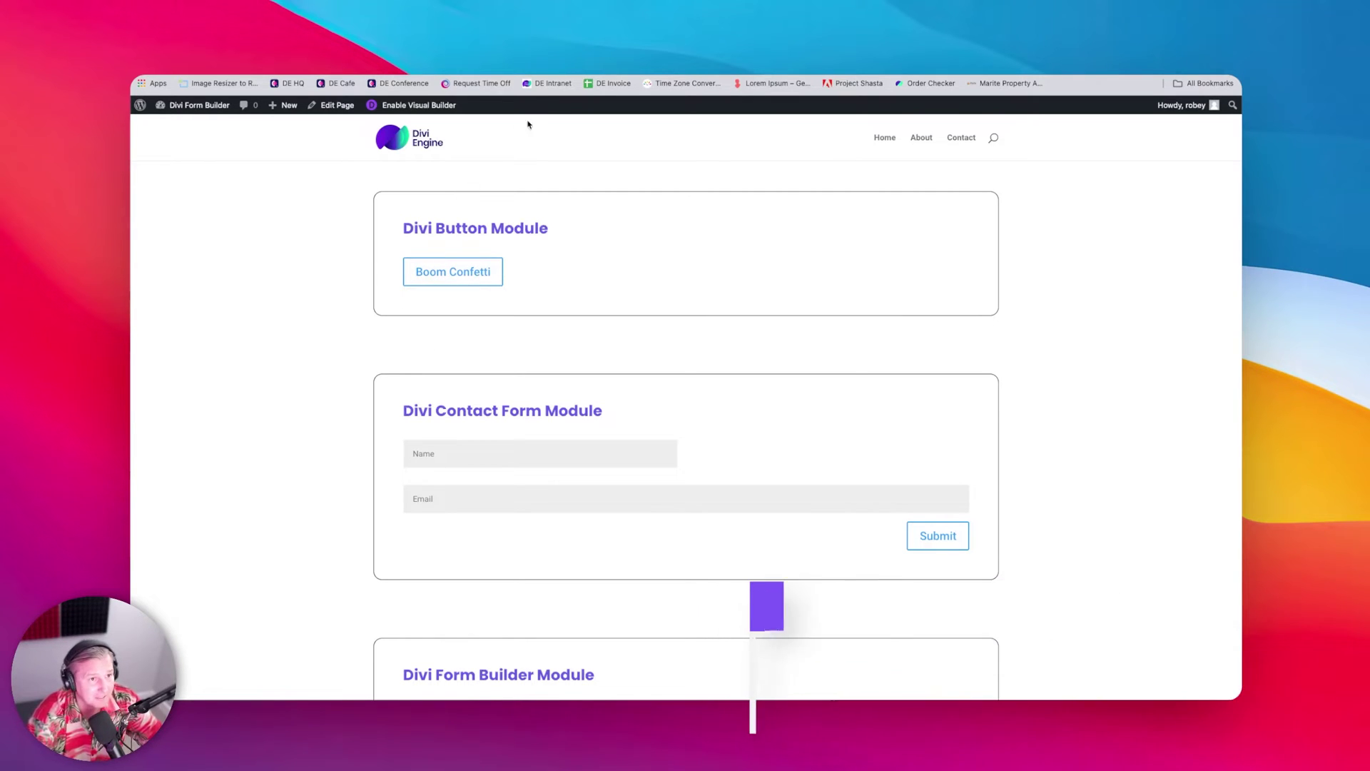
# Step: Open the page containing the Divi button and form modules in the Visual Builder
pyautogui.click(420, 106)
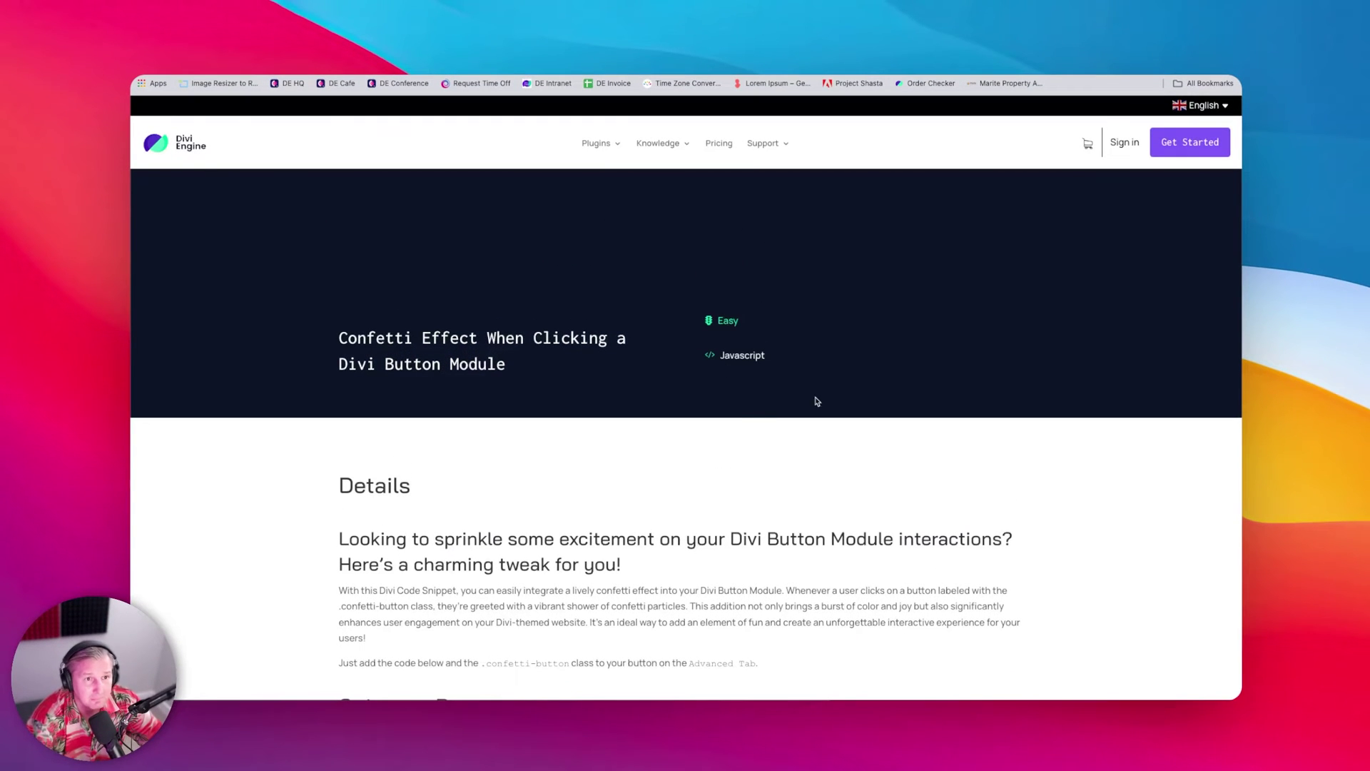
# Step: Test the Boom Confetti button in the demo on the Divi Button Module snippet page
pyautogui.scroll(-5, 750, 422)
pyautogui.scroll(-3, 750, 423)
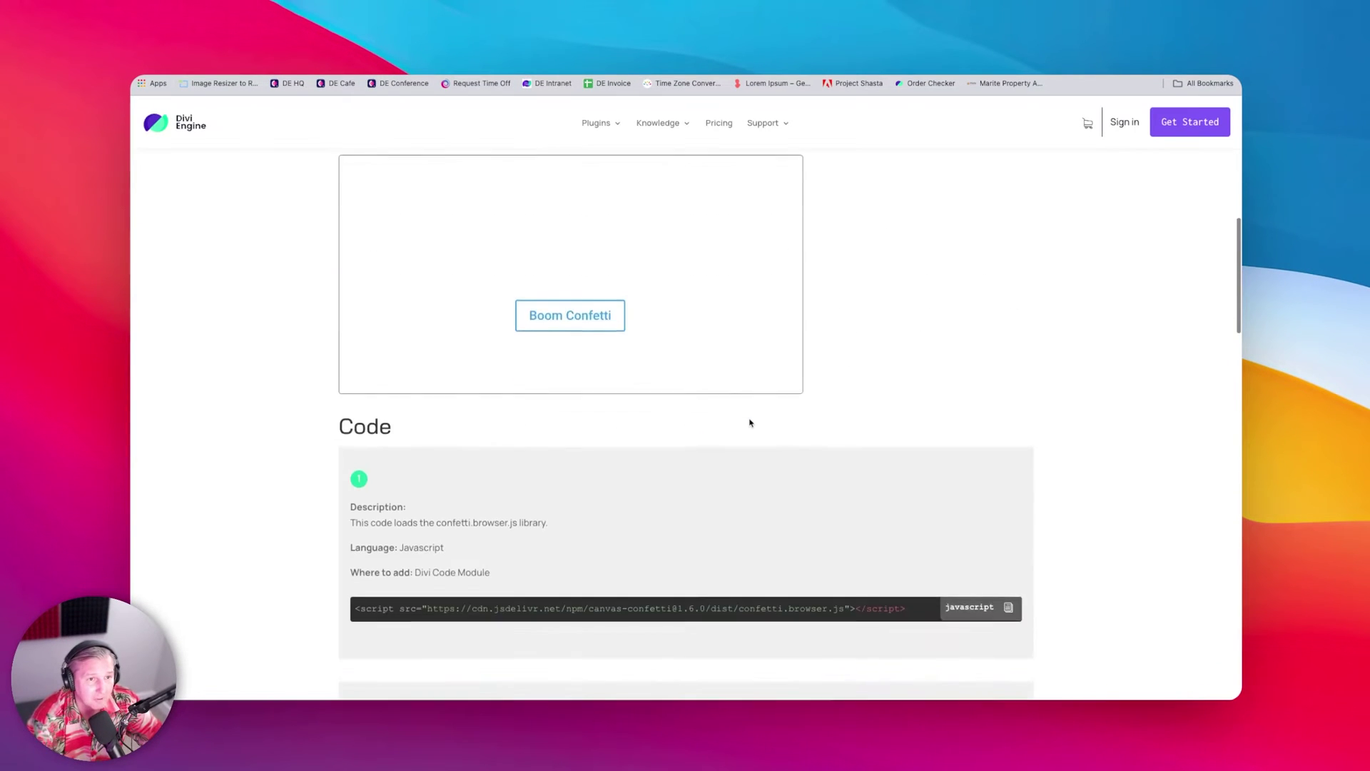
pyautogui.scroll(3, 750, 423)
pyautogui.scroll(-3, 749, 422)
pyautogui.scroll(3, 750, 422)
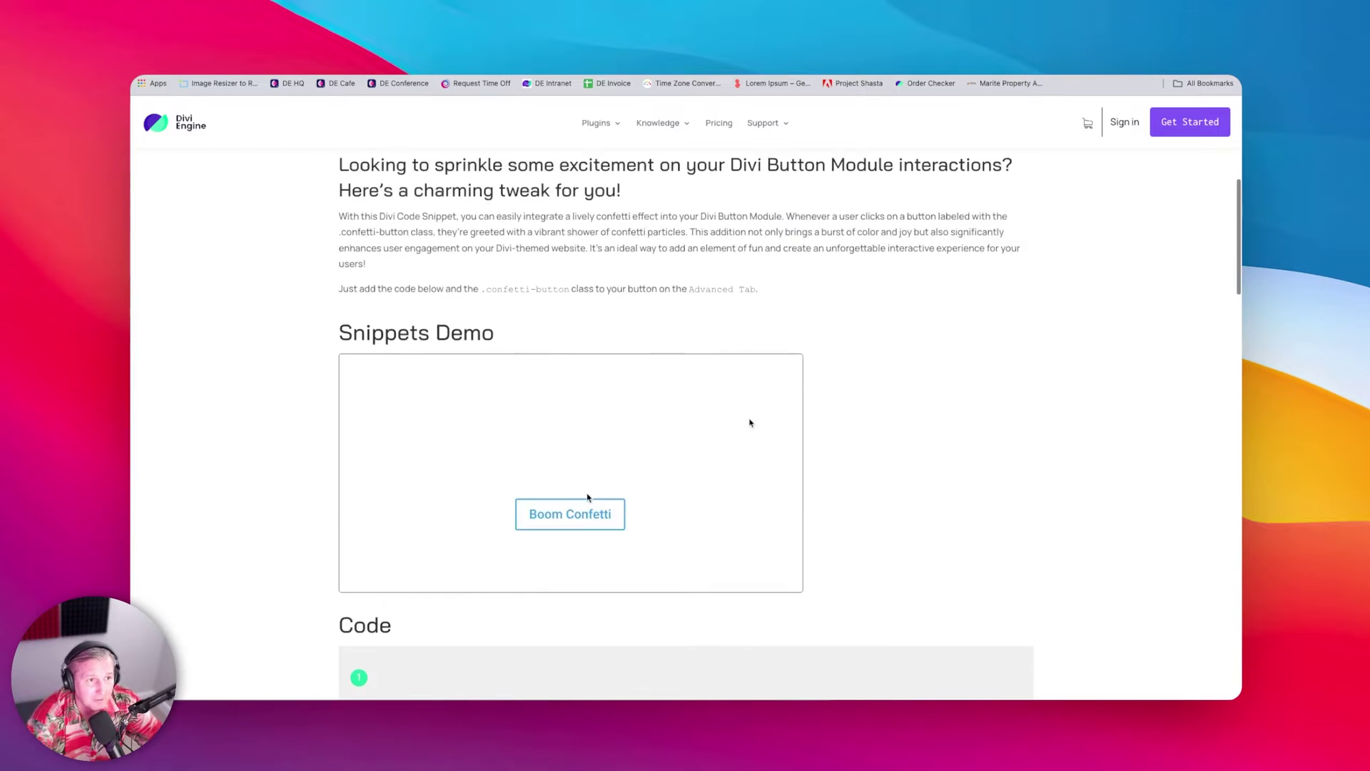
pyautogui.click(579, 557)
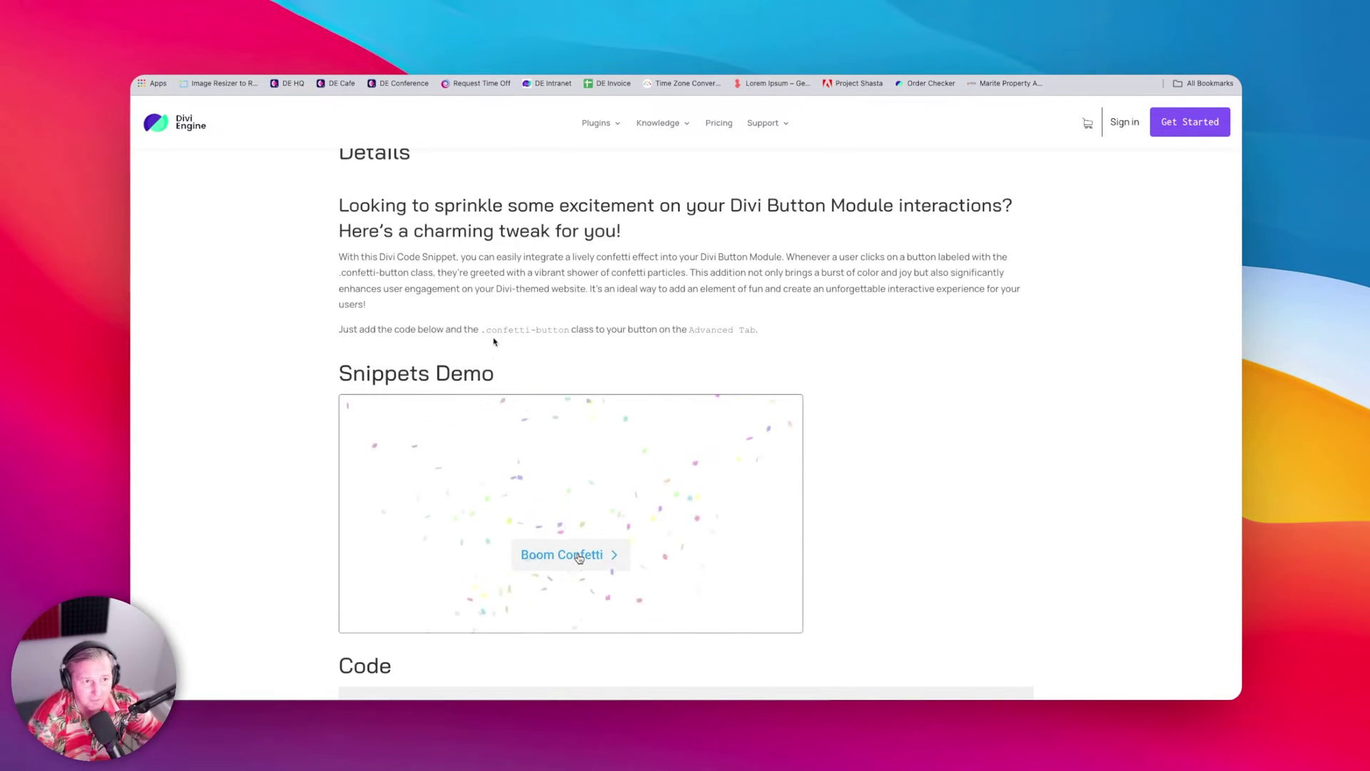
# Step: Copy the .confetti-button class name from the snippet page's instructions and retest the demo button
pyautogui.moveTo(482, 329); pyautogui.dragTo(569, 329)
pyautogui.press('super+c')
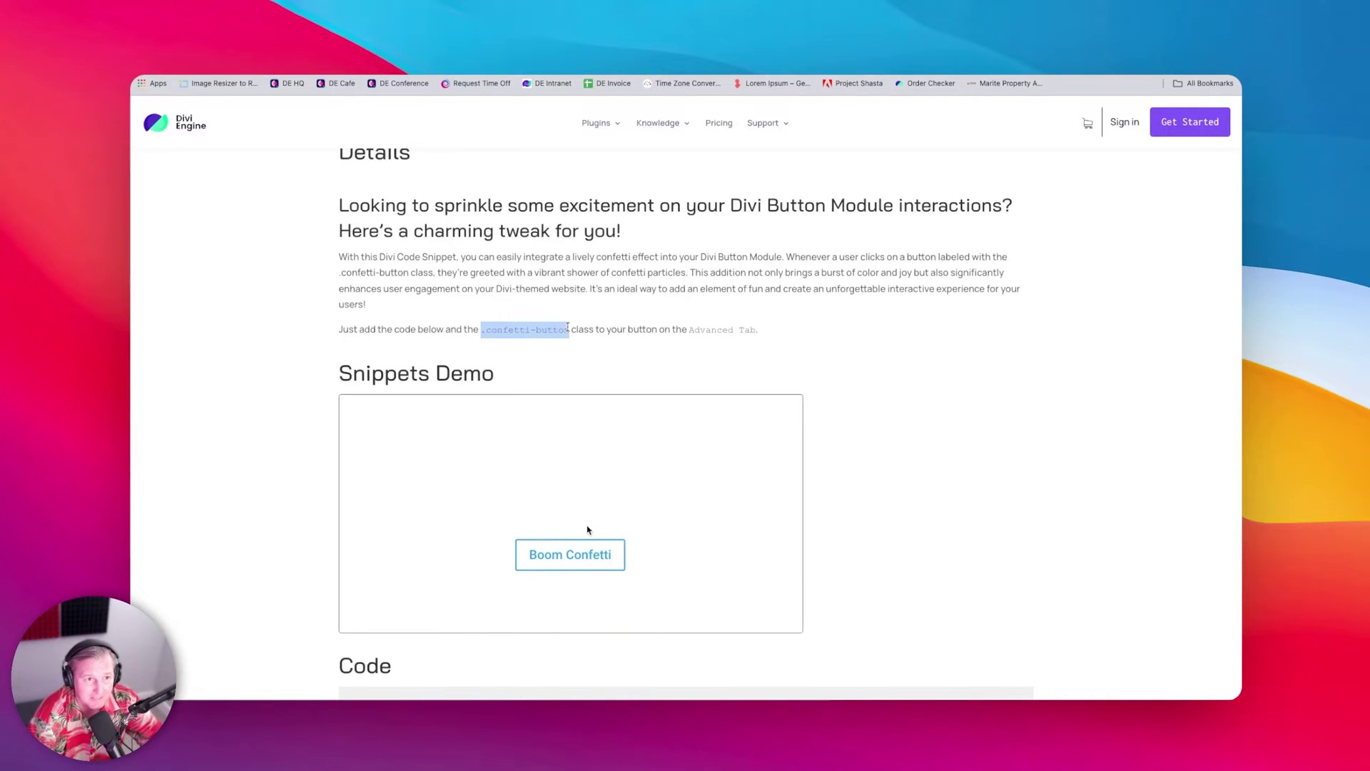
pyautogui.click(578, 555)
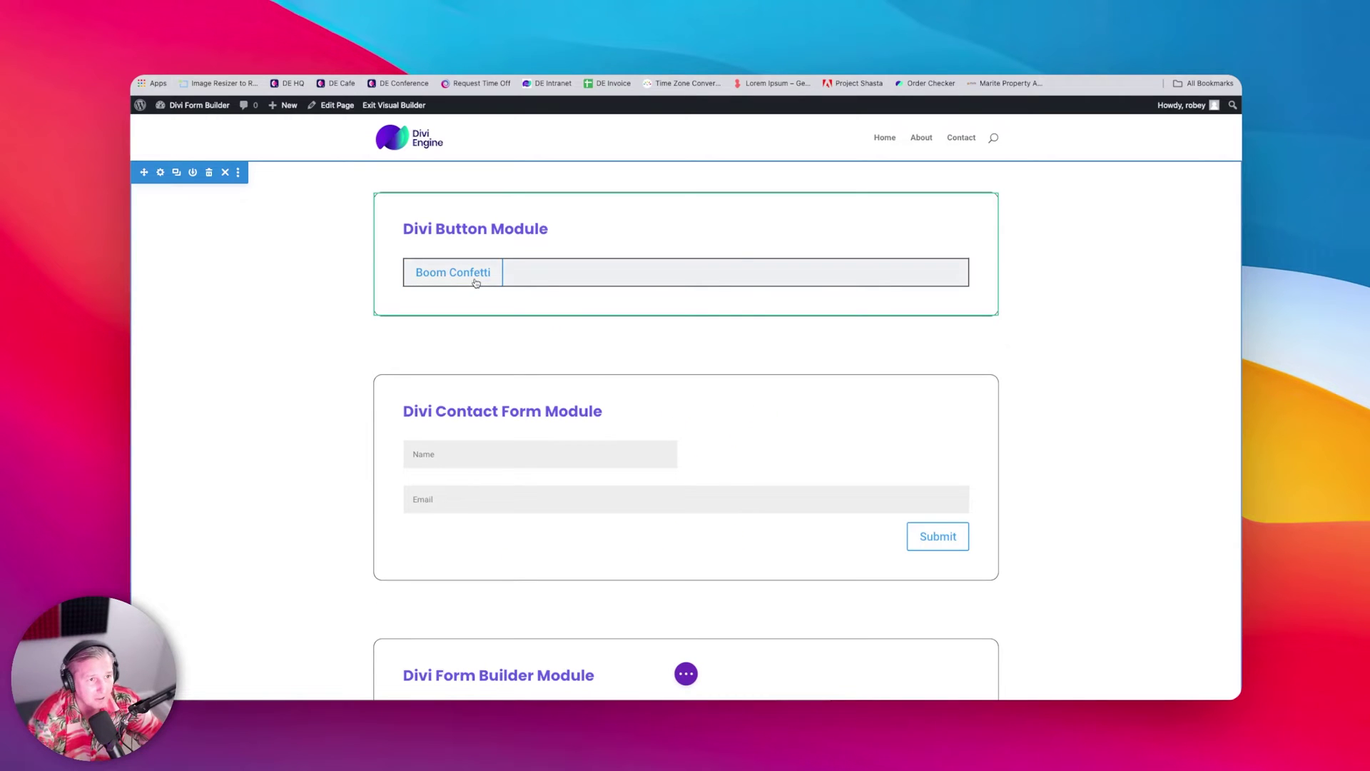
# Step: Assign the CSS class confetti-button to the Boom Confetti button module and save its settings
pyautogui.moveTo(635, 264)
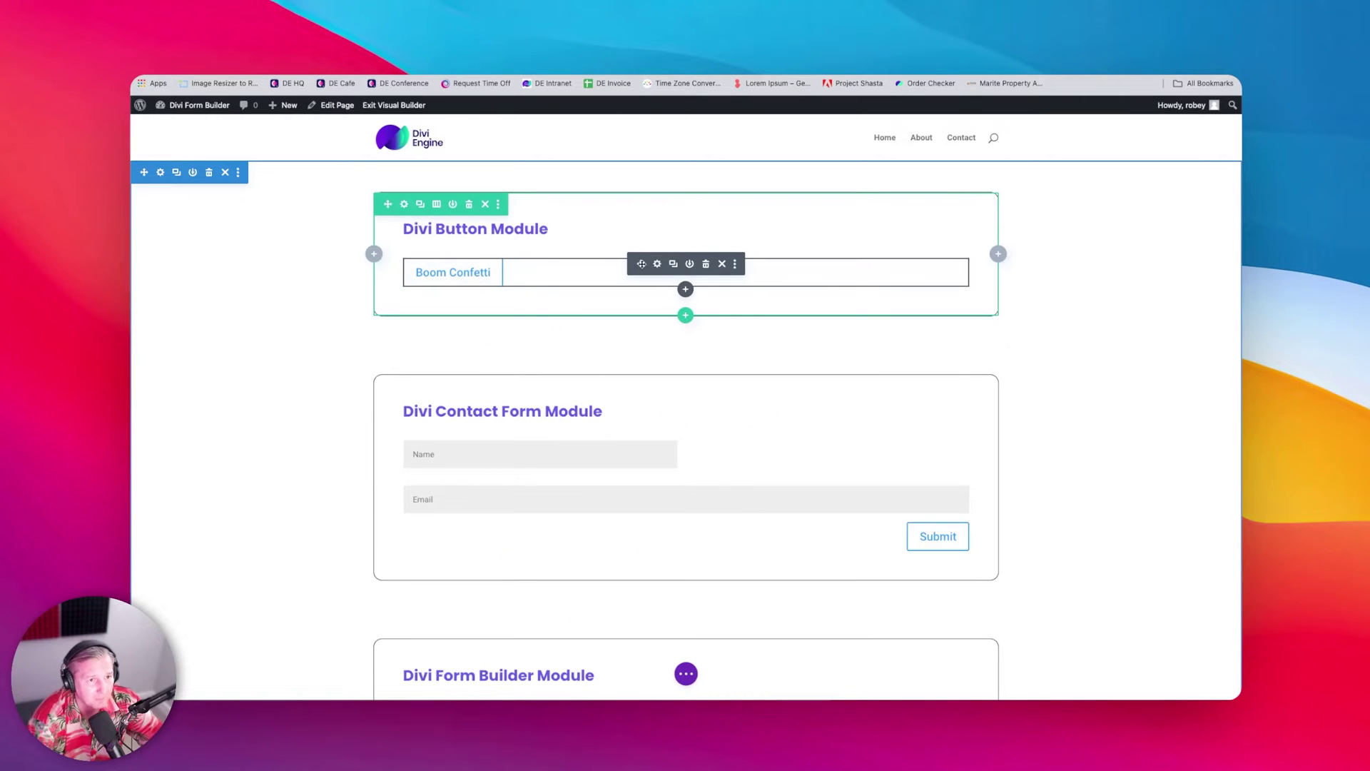
pyautogui.click(657, 264)
pyautogui.click(792, 171)
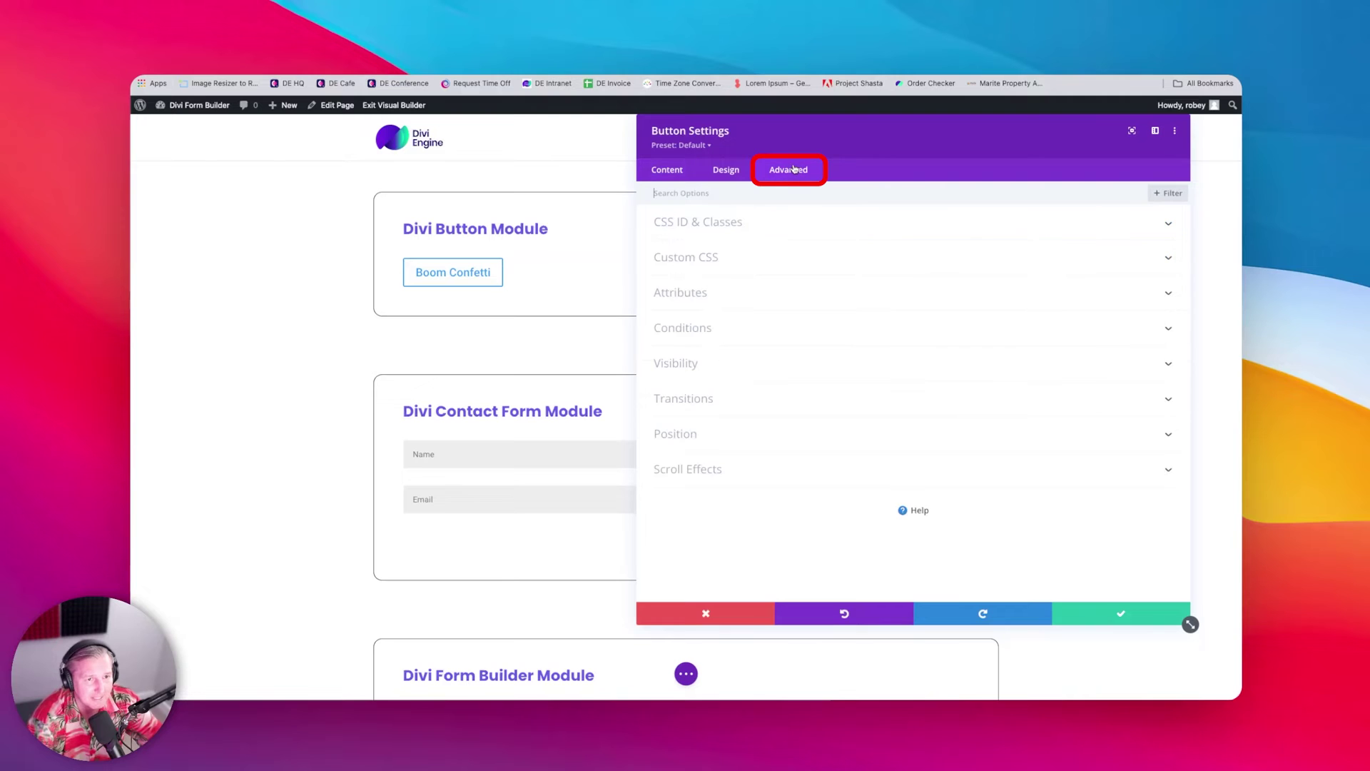
pyautogui.click(731, 225)
pyautogui.click(672, 308)
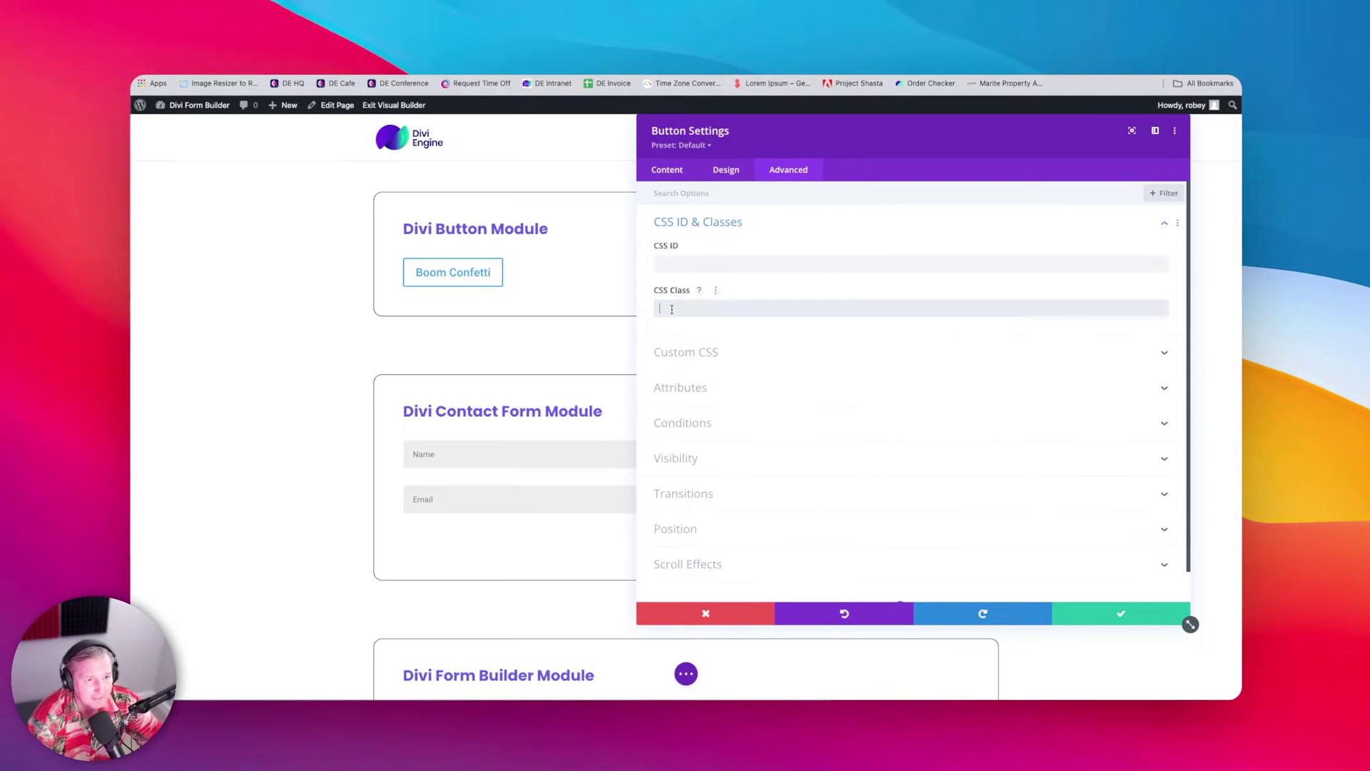
pyautogui.press('super+v')
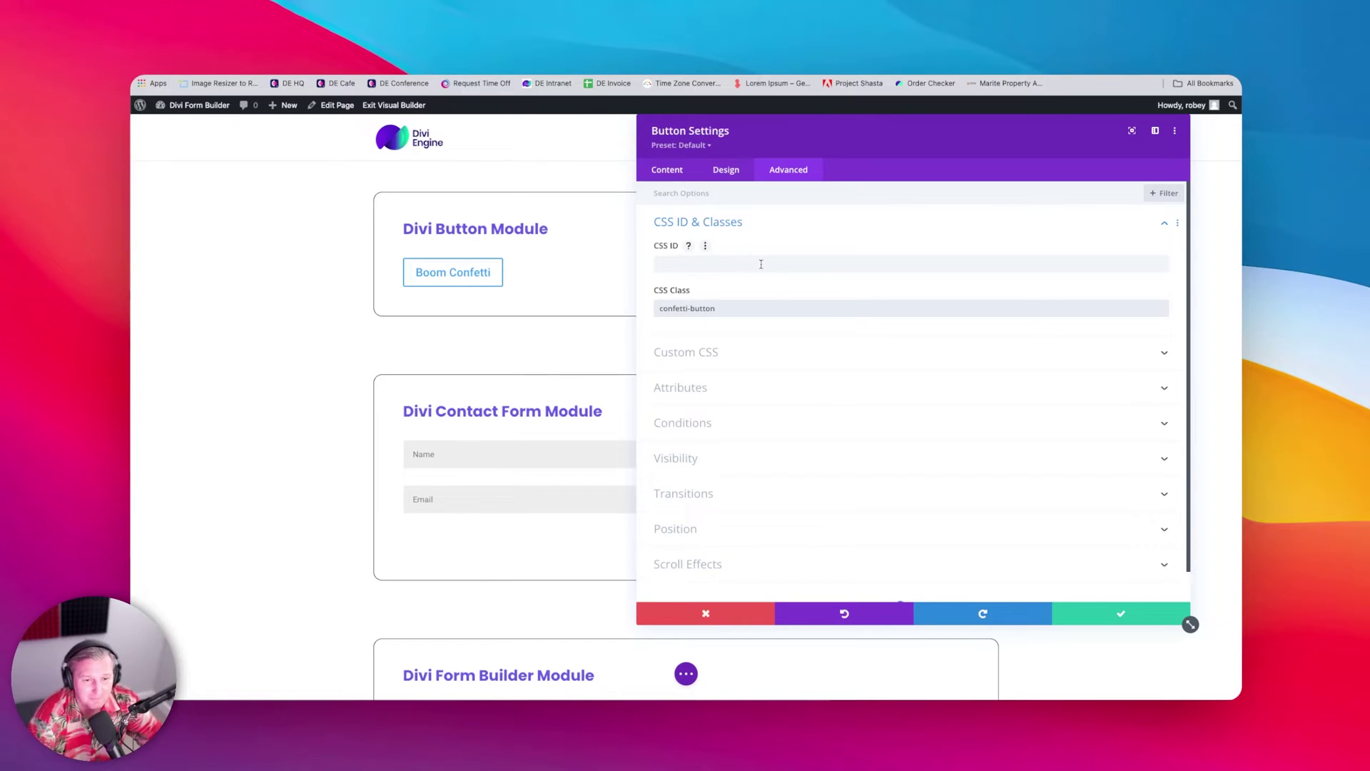
pyautogui.click(1085, 612)
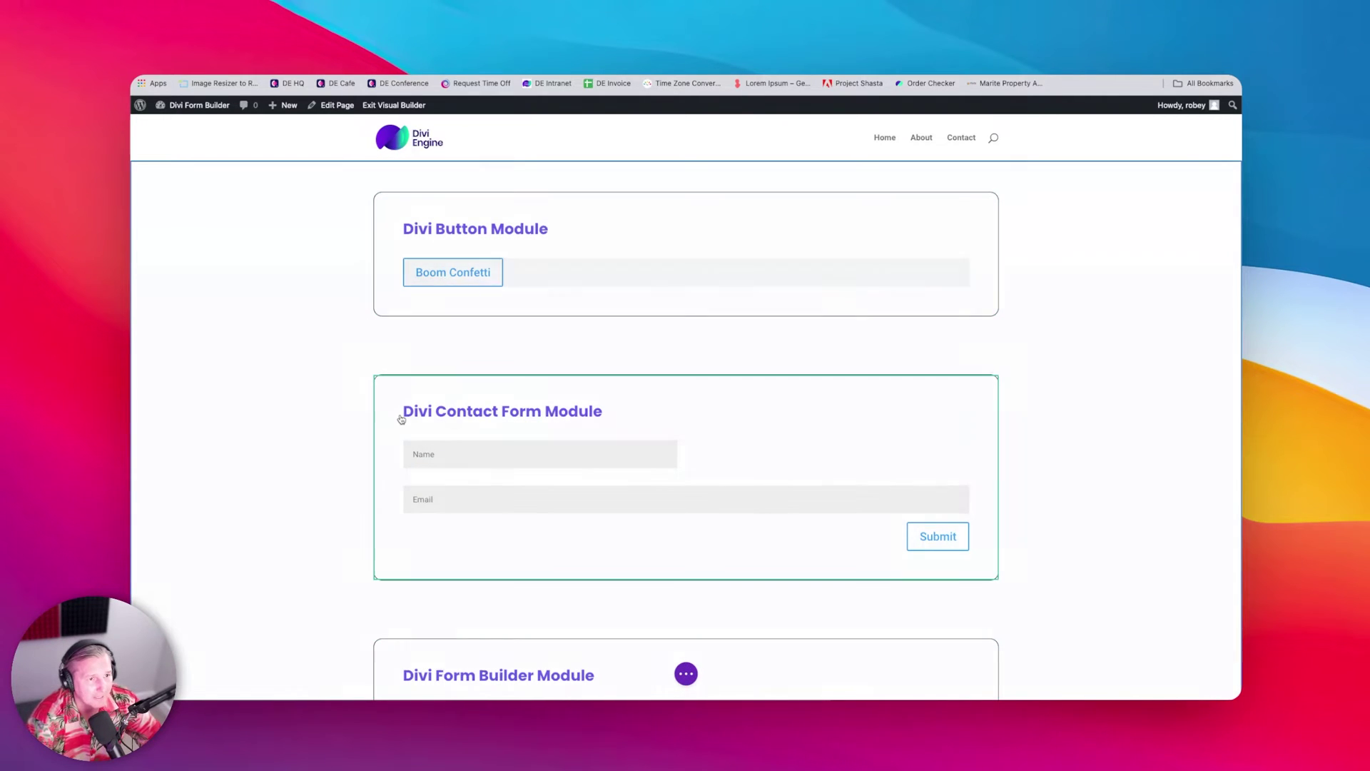
# Step: Switch the builder to wireframe view and add a Code module below the Button module in the first row
pyautogui.click(685, 680)
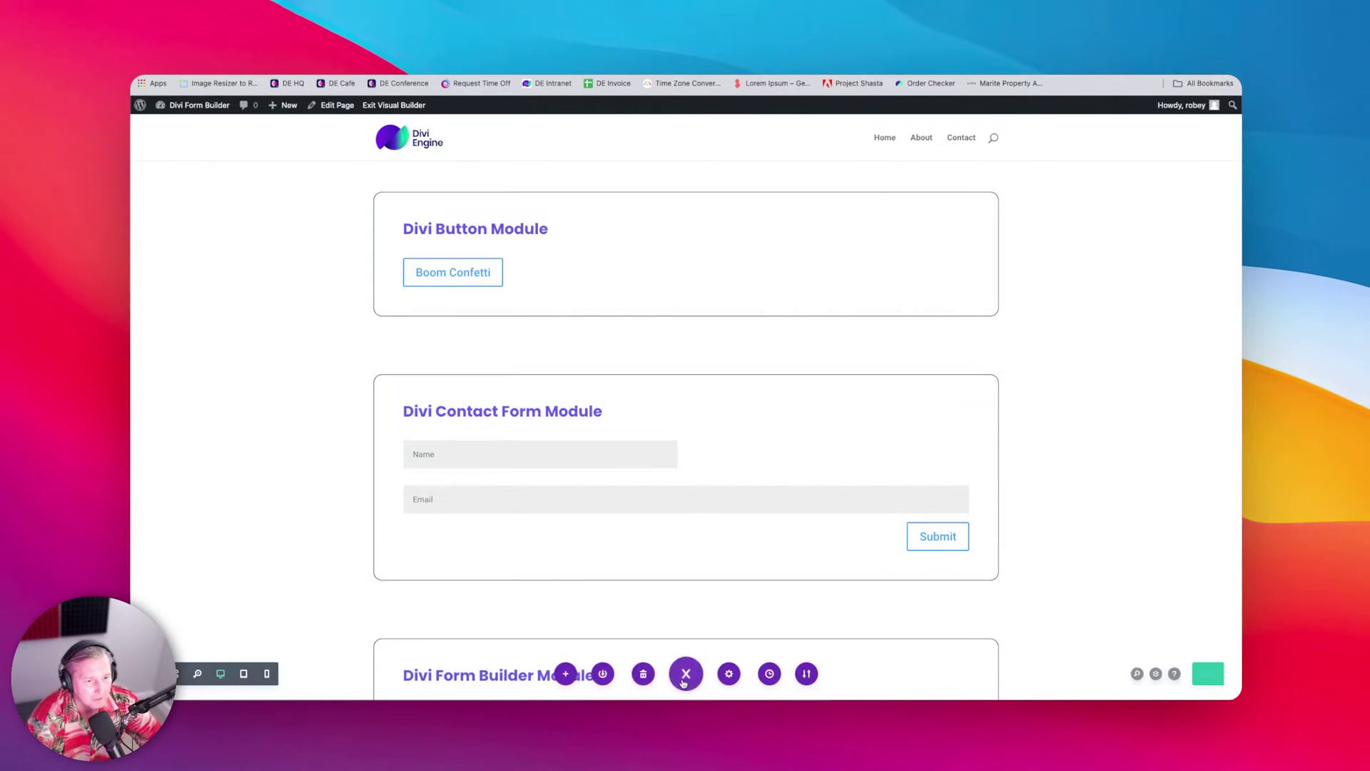
pyautogui.click(180, 673)
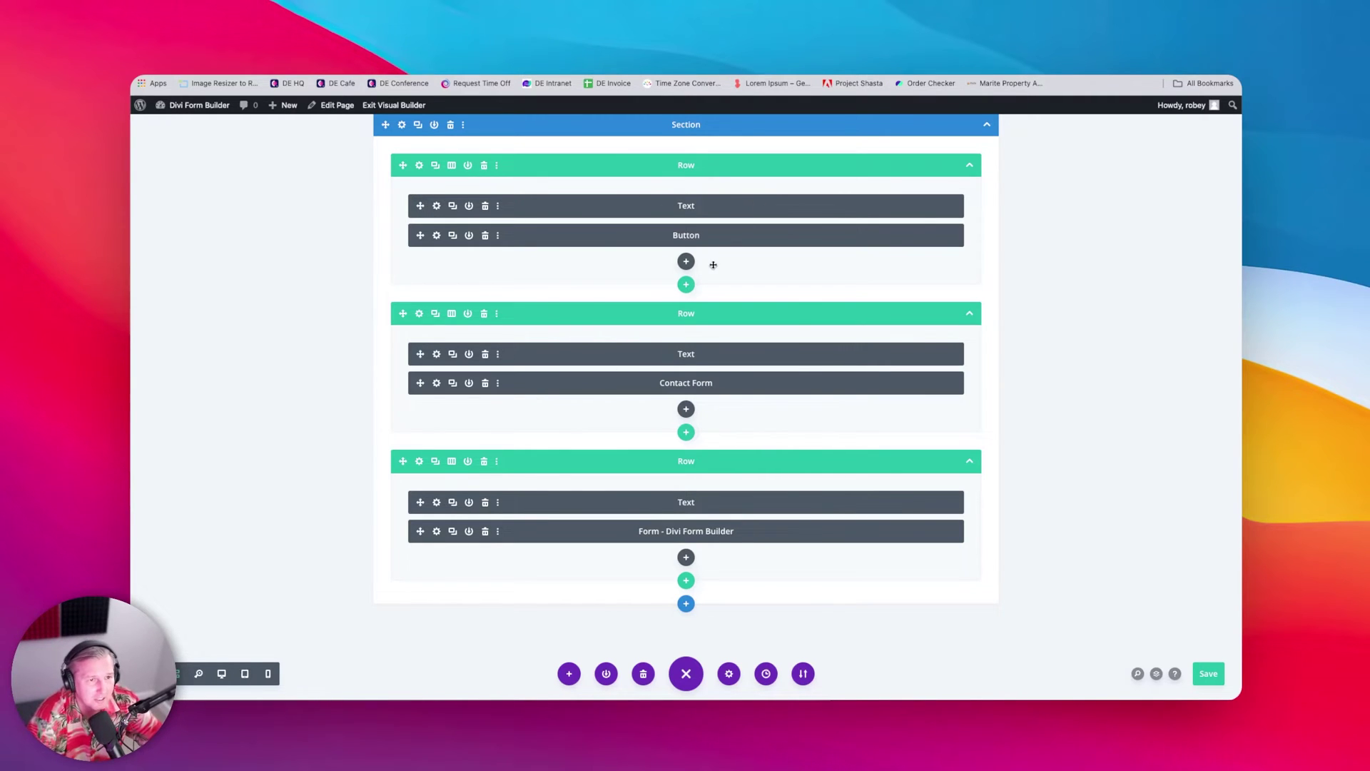
pyautogui.click(687, 263)
pyautogui.write('code')
pyautogui.click(634, 385)
# Step: Set the new Code module's admin label to "Button Module Code"
pyautogui.click(698, 461)
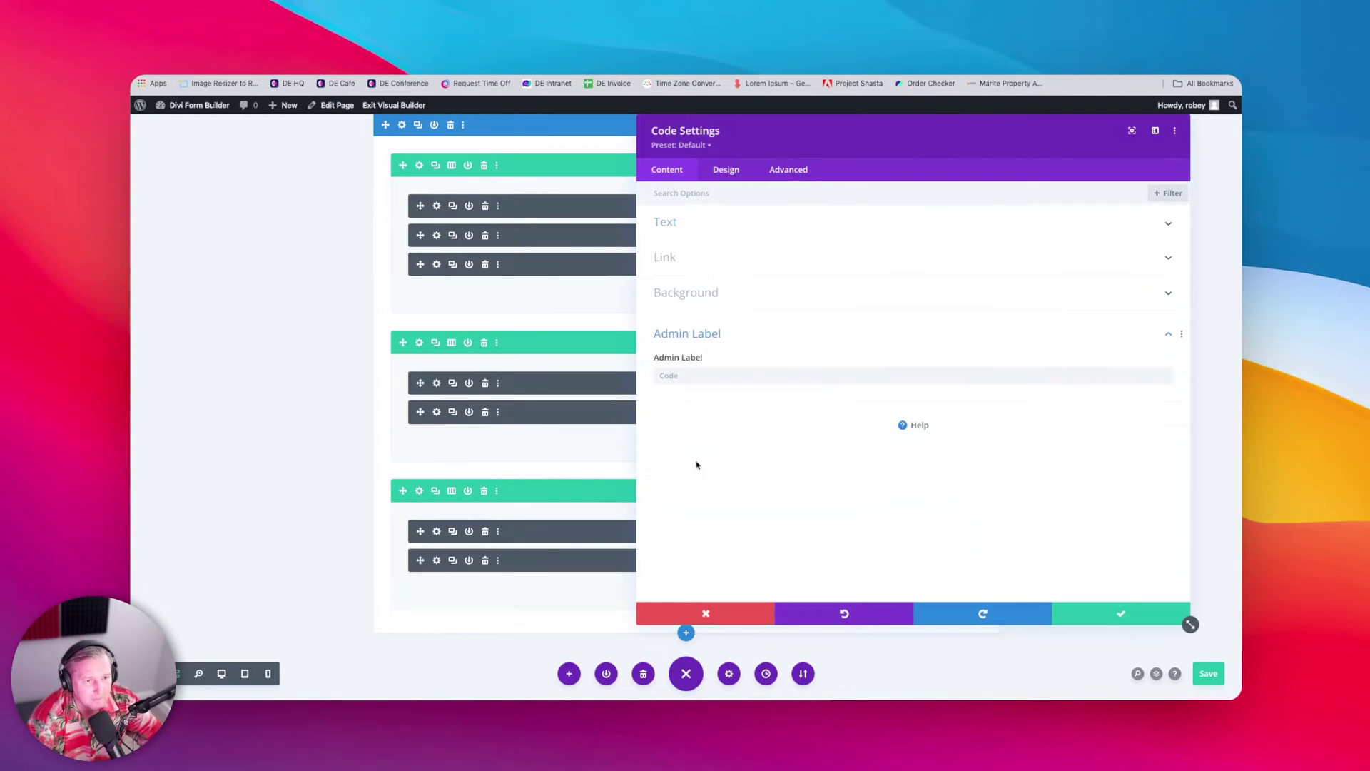
pyautogui.write('Buttin')
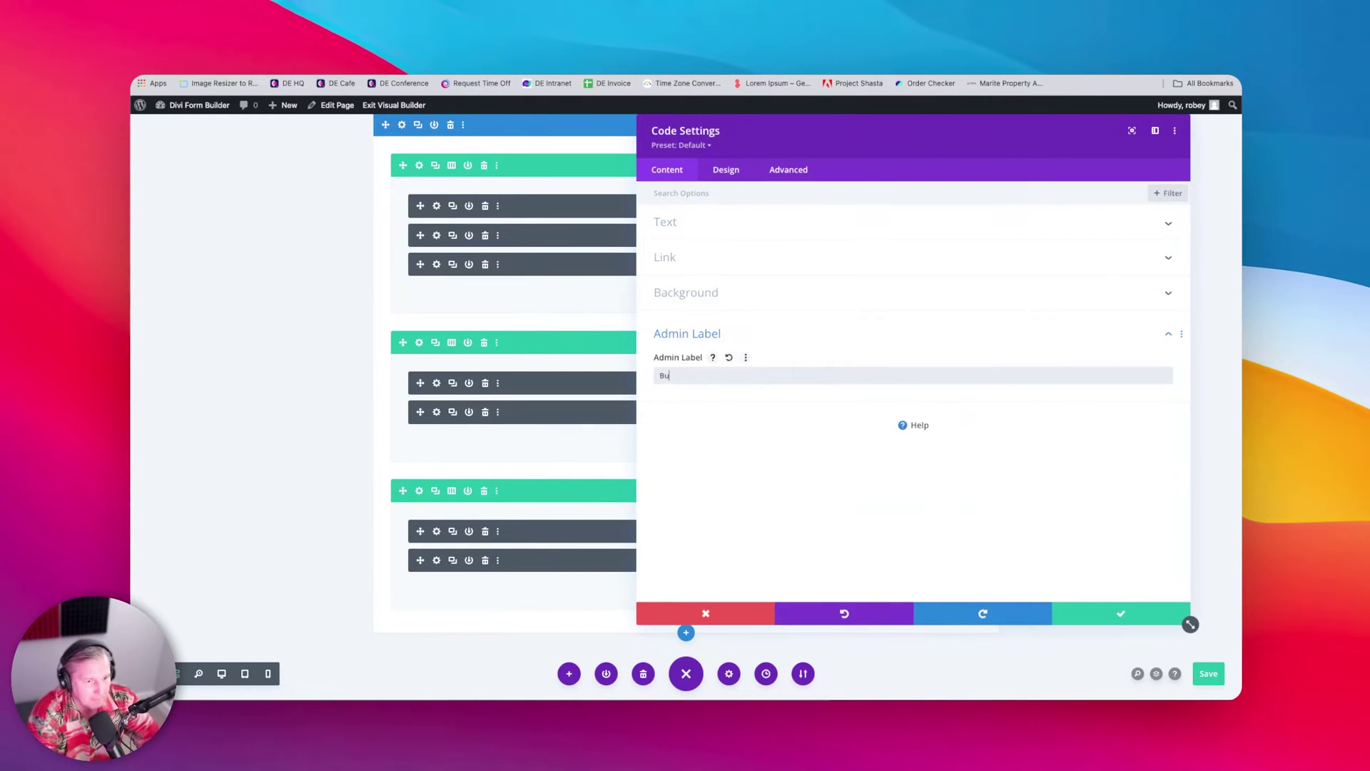
pyautogui.write(' Module Code')
# Step: Copy the confetti.browser.js library script from the snippet page's first code block into the Code module's content
pyautogui.click(678, 223)
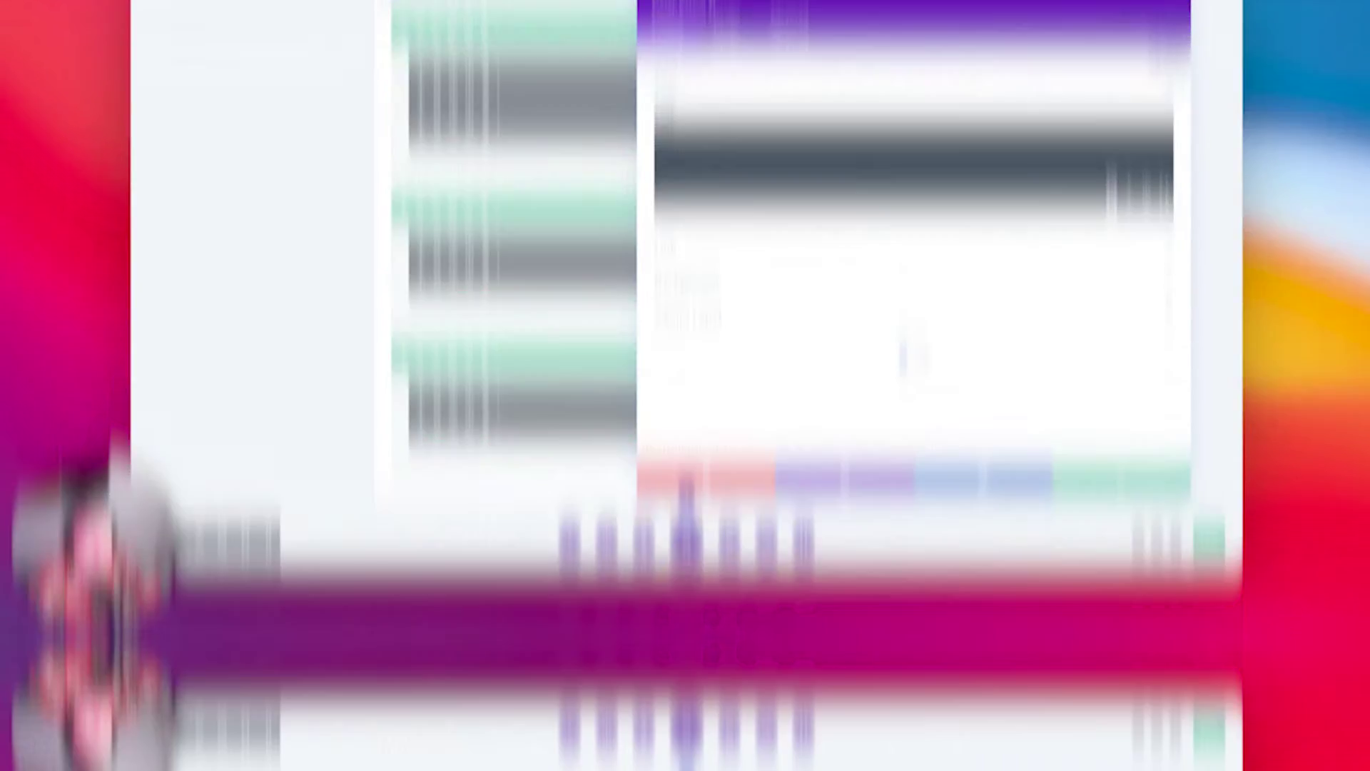
pyautogui.scroll(-7, 631, 415)
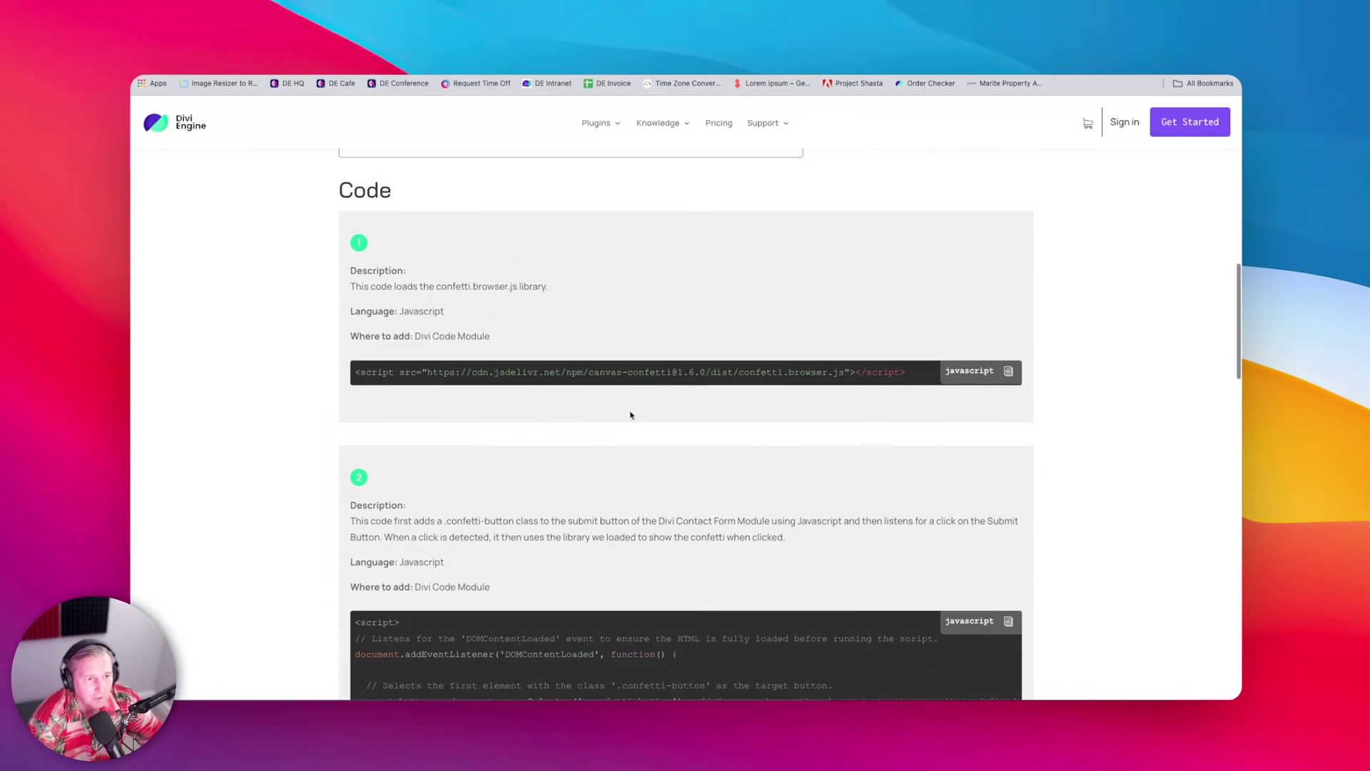
pyautogui.scroll(-3, 631, 415)
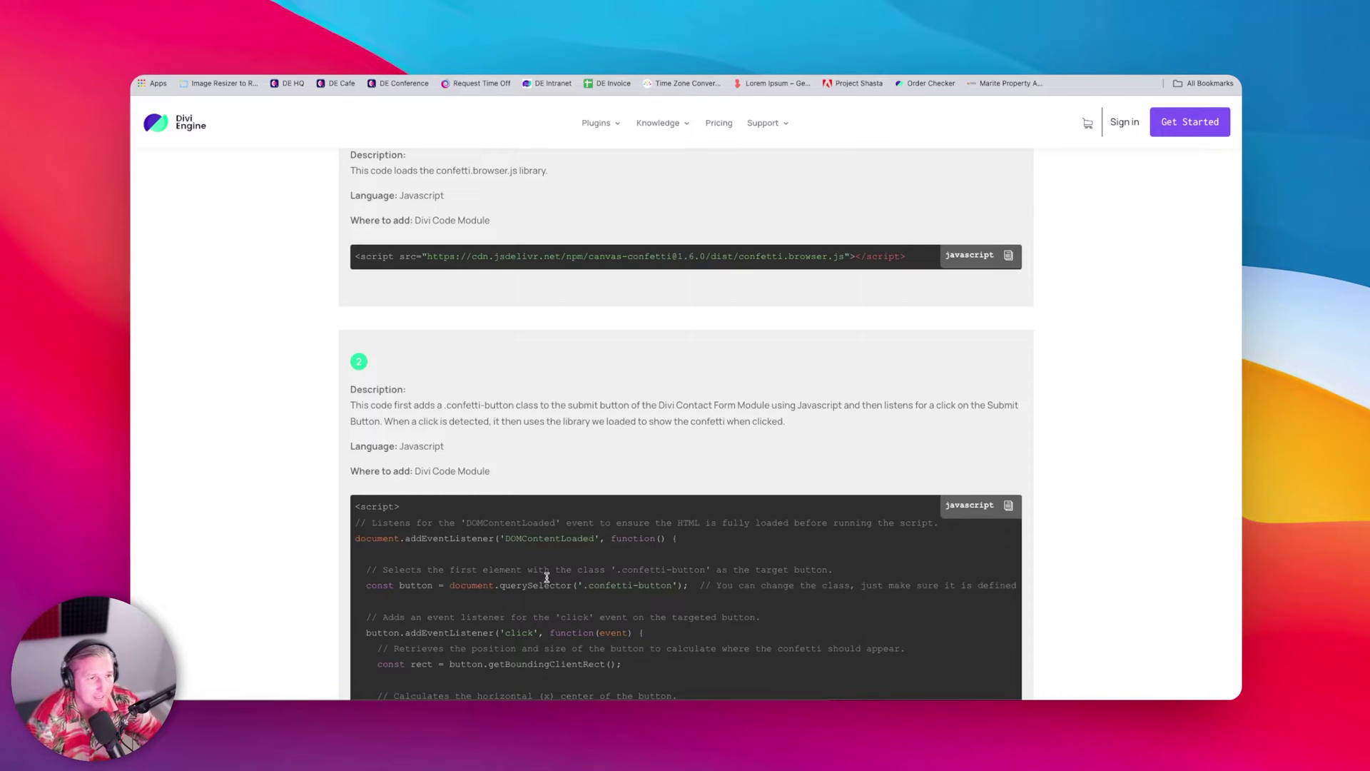
pyautogui.scroll(3, 636, 454)
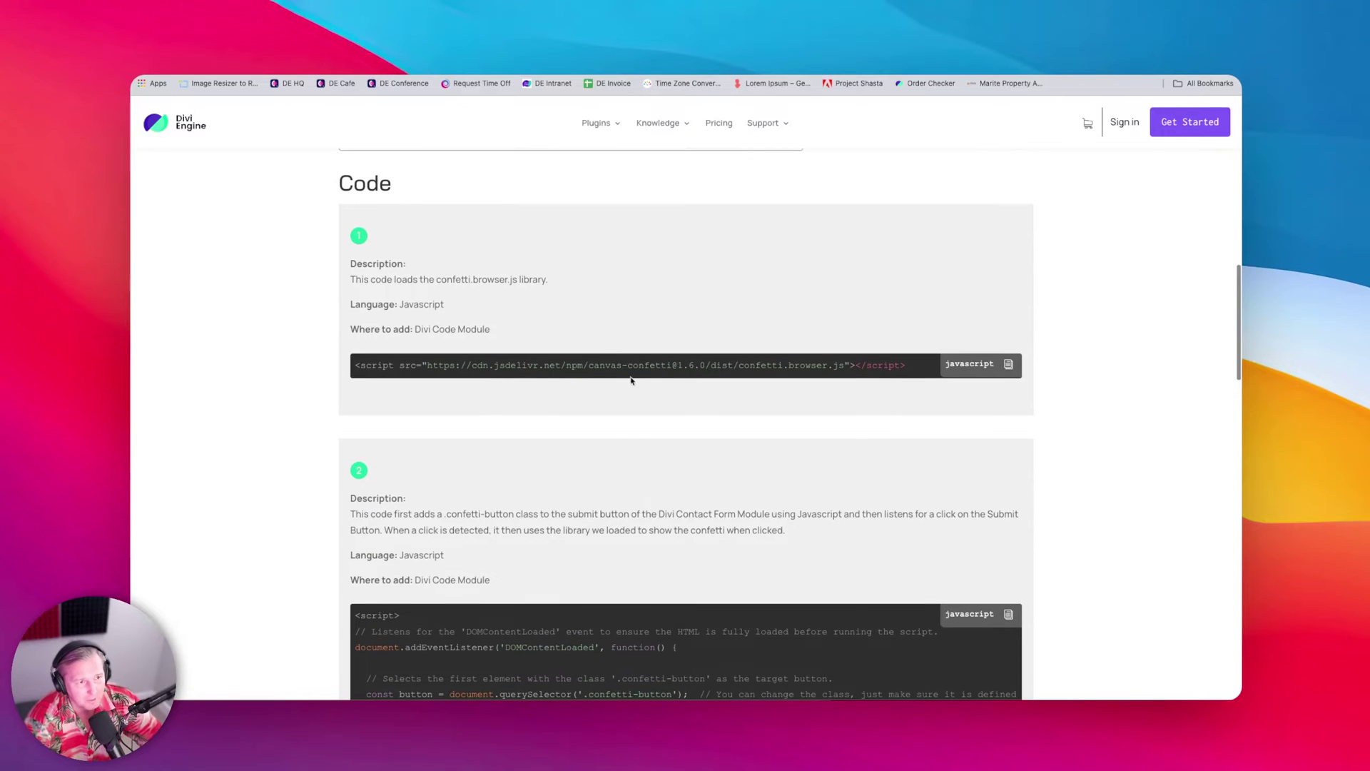
pyautogui.tripleClick(408, 367)
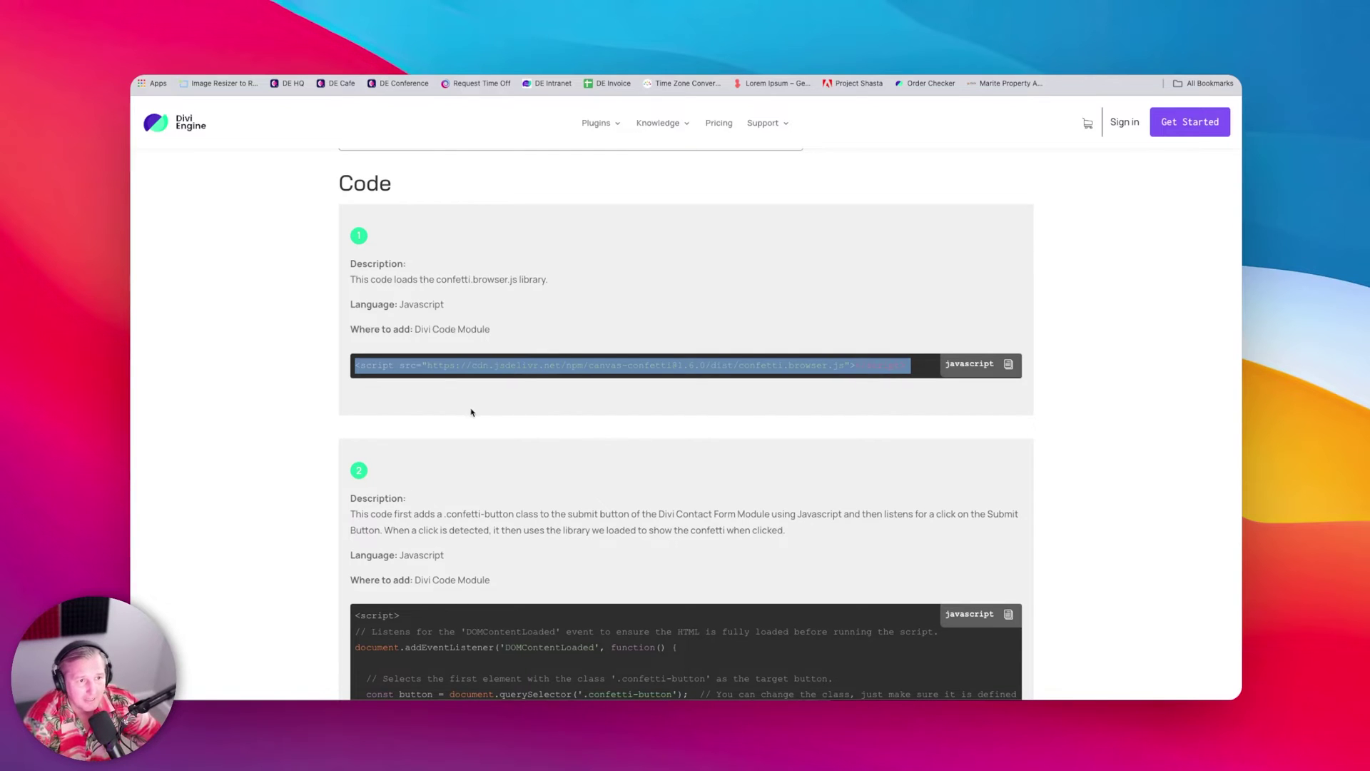
pyautogui.click(1008, 366)
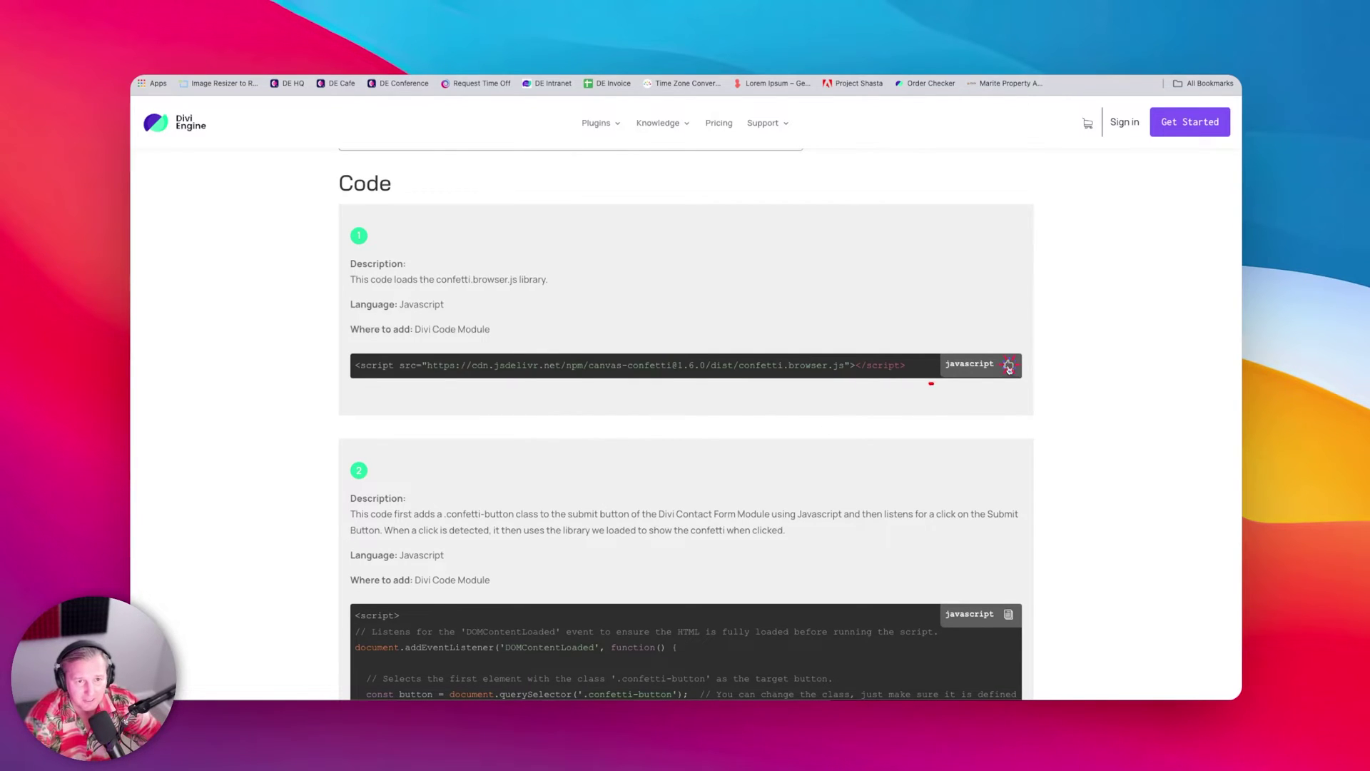
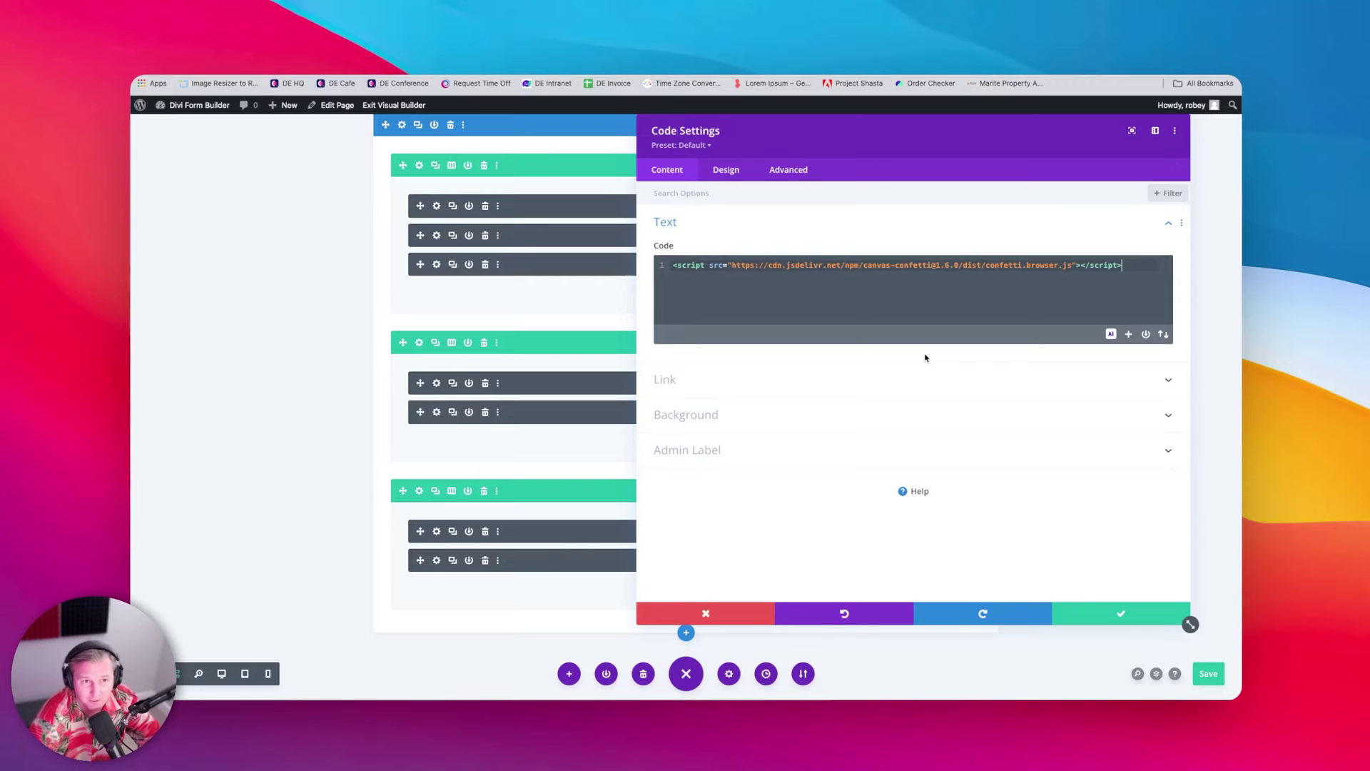
# Step: Copy the confetti click-listener script from the snippet page's second code block into the Code module, below the library script
pyautogui.press('super+s')
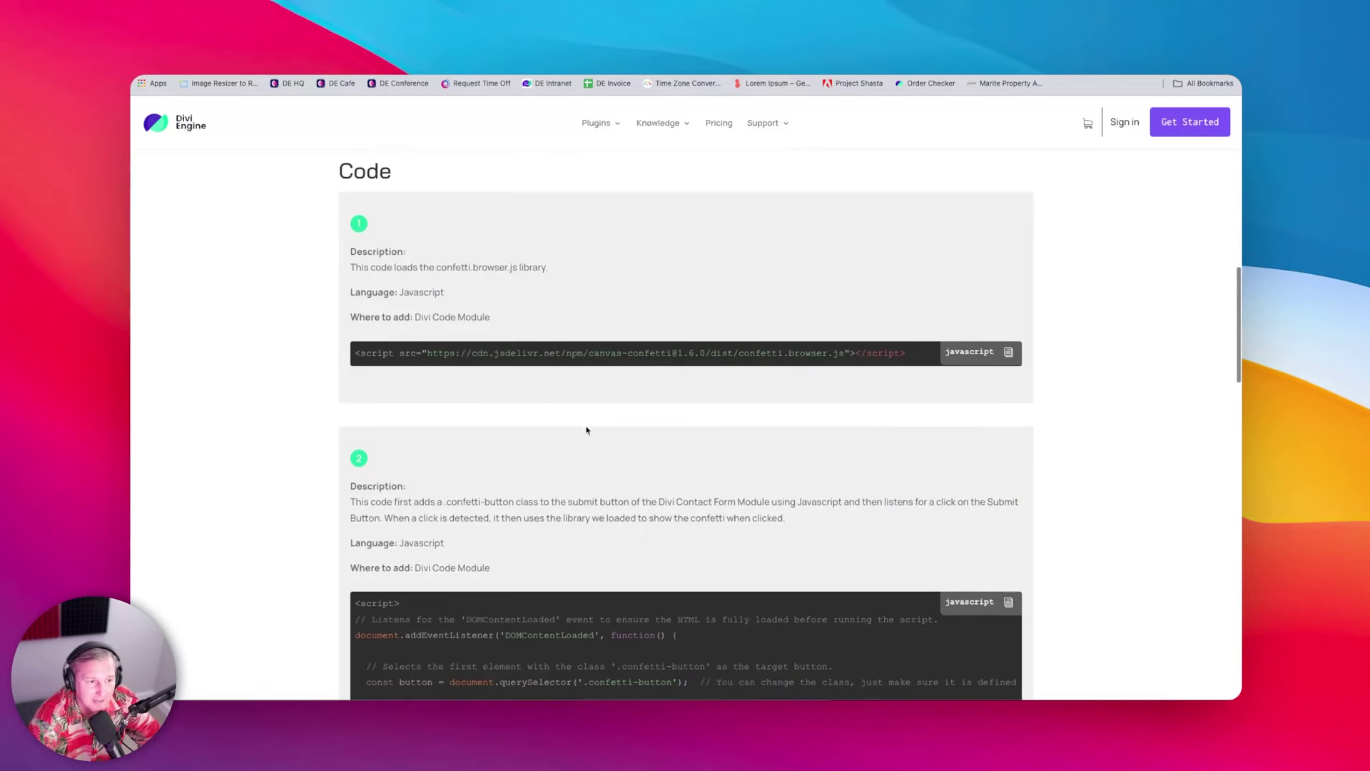
pyautogui.scroll(-10, 587, 429)
pyautogui.scroll(15, 586, 430)
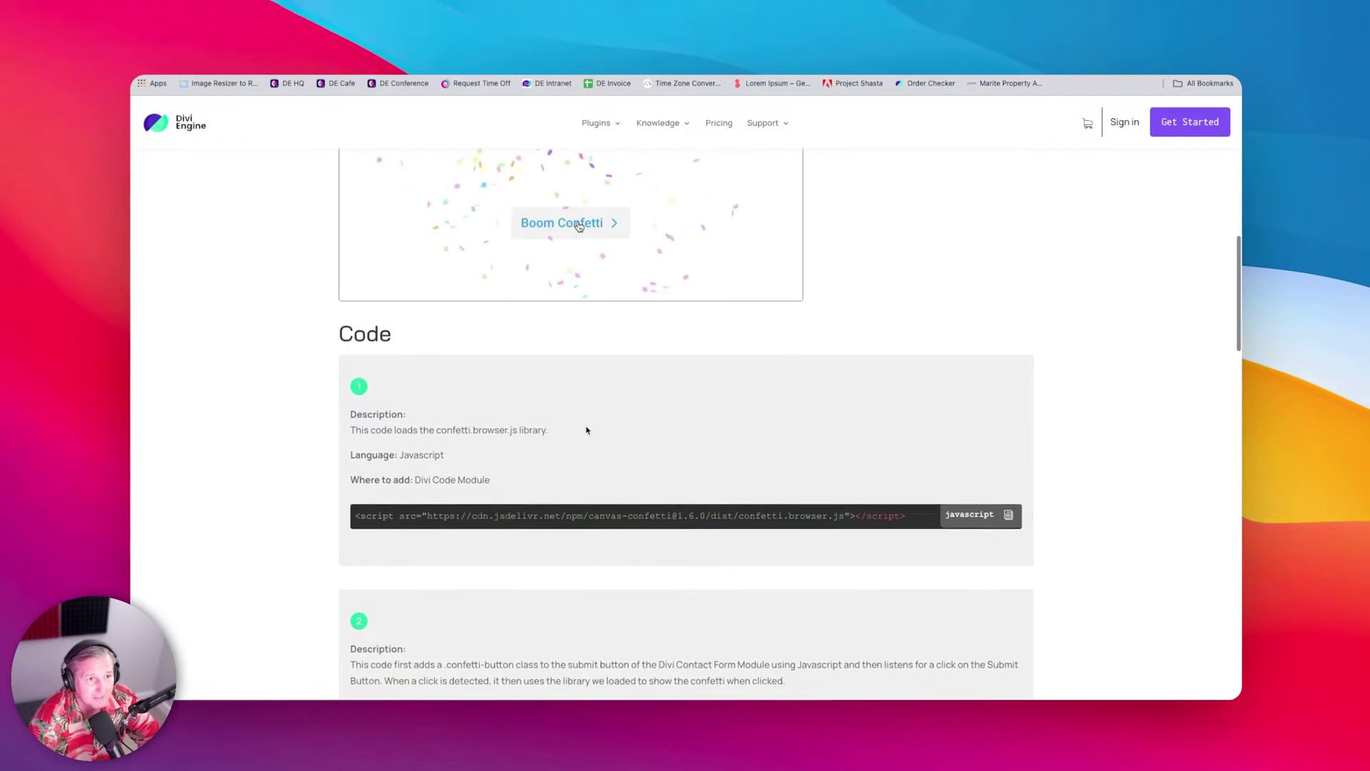
pyautogui.scroll(-6, 586, 429)
pyautogui.scroll(-3, 612, 349)
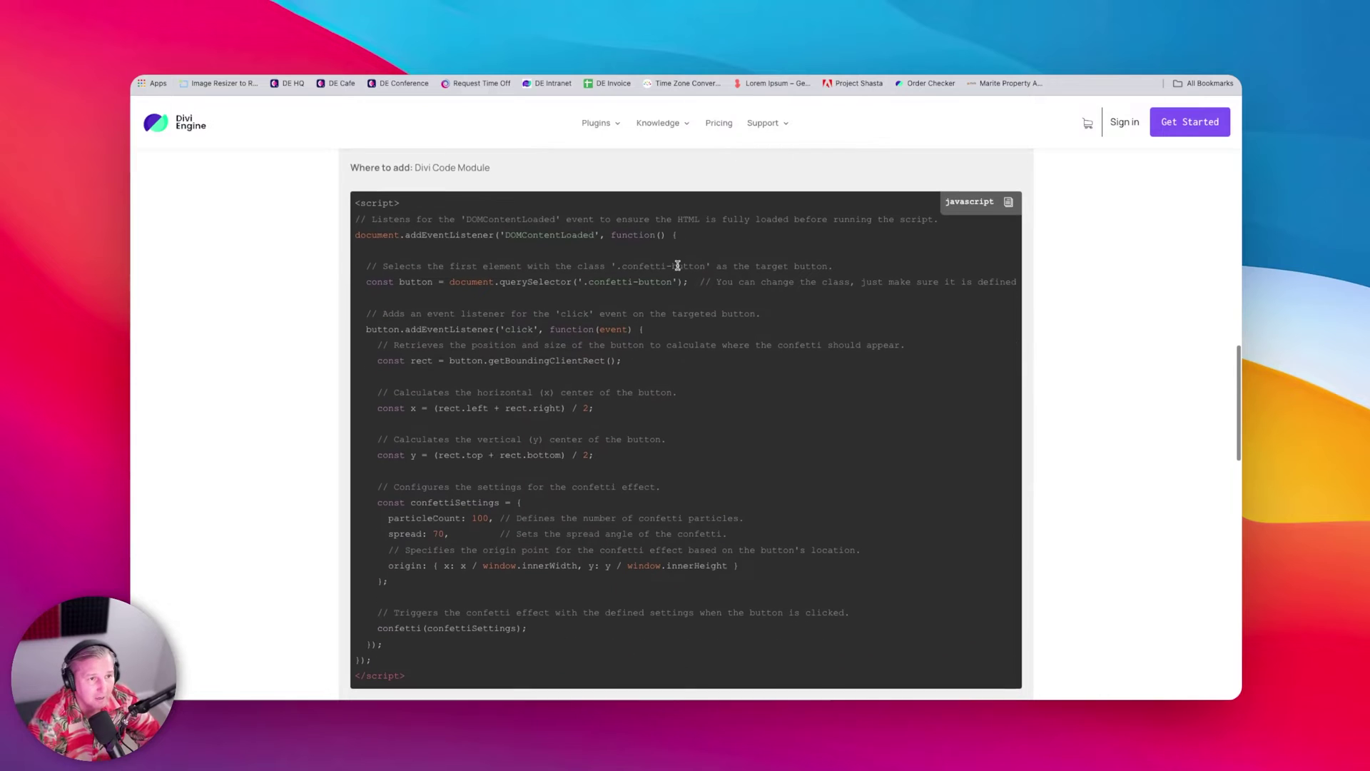
pyautogui.click(1008, 203)
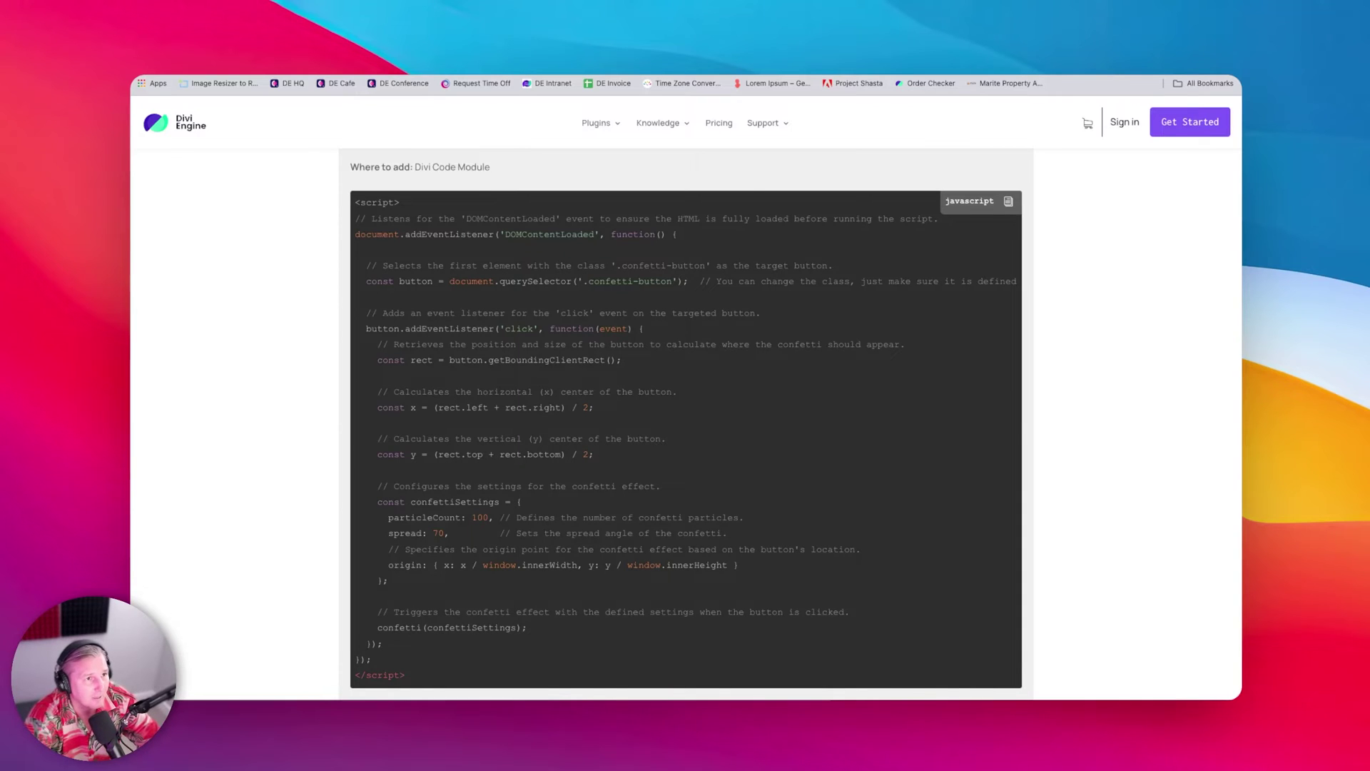
pyautogui.hotkey('ctrl', 'Tab')
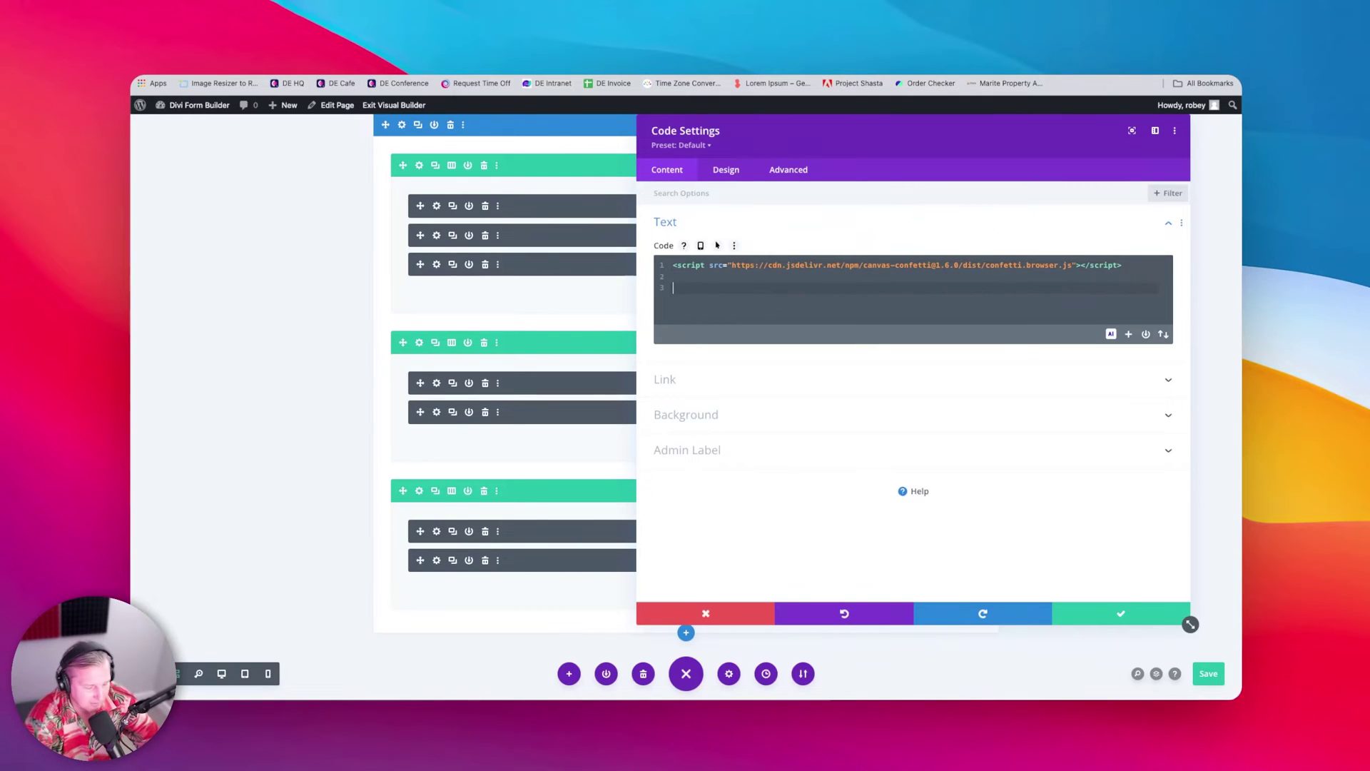
pyautogui.press('super+v')
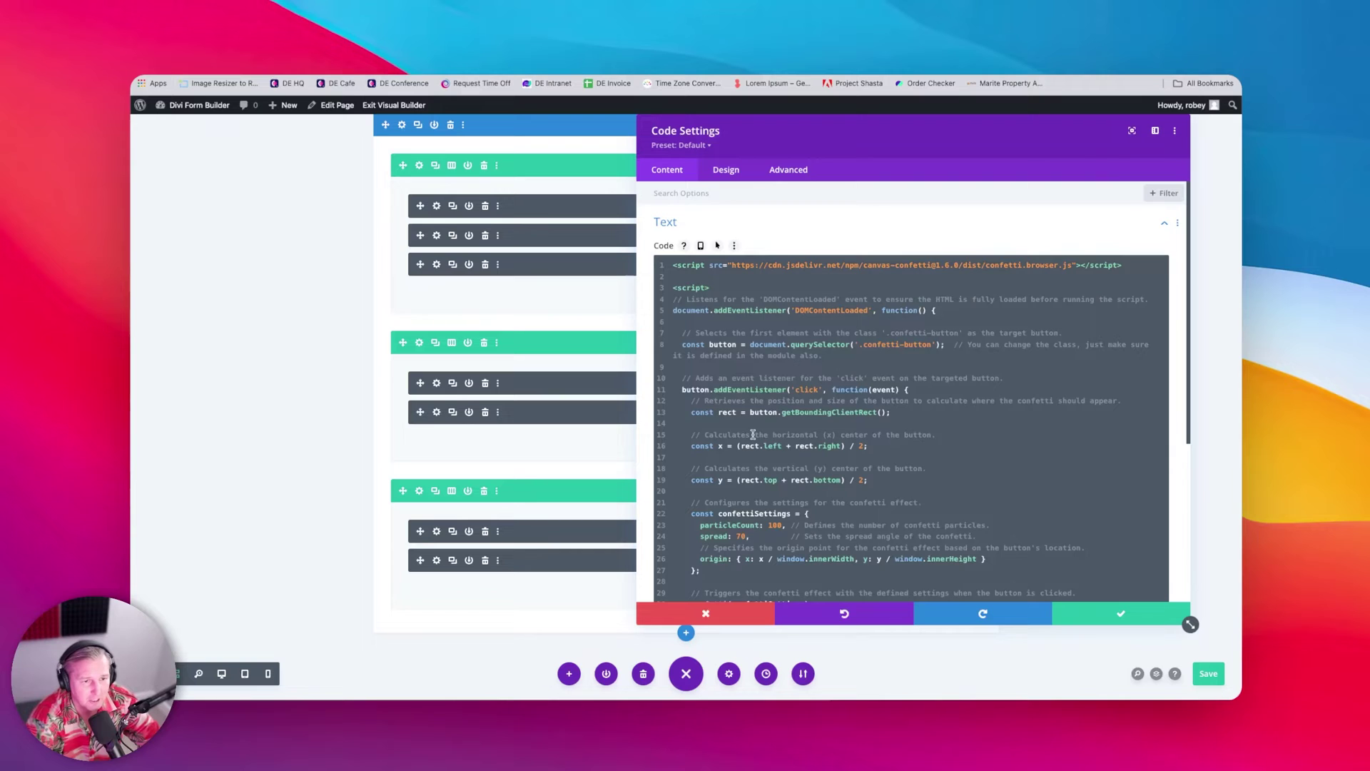
# Step: Review the pasted script's .confetti-button selector, button position calculation and confettiSettings block in the Code module
pyautogui.scroll(3, 755, 463)
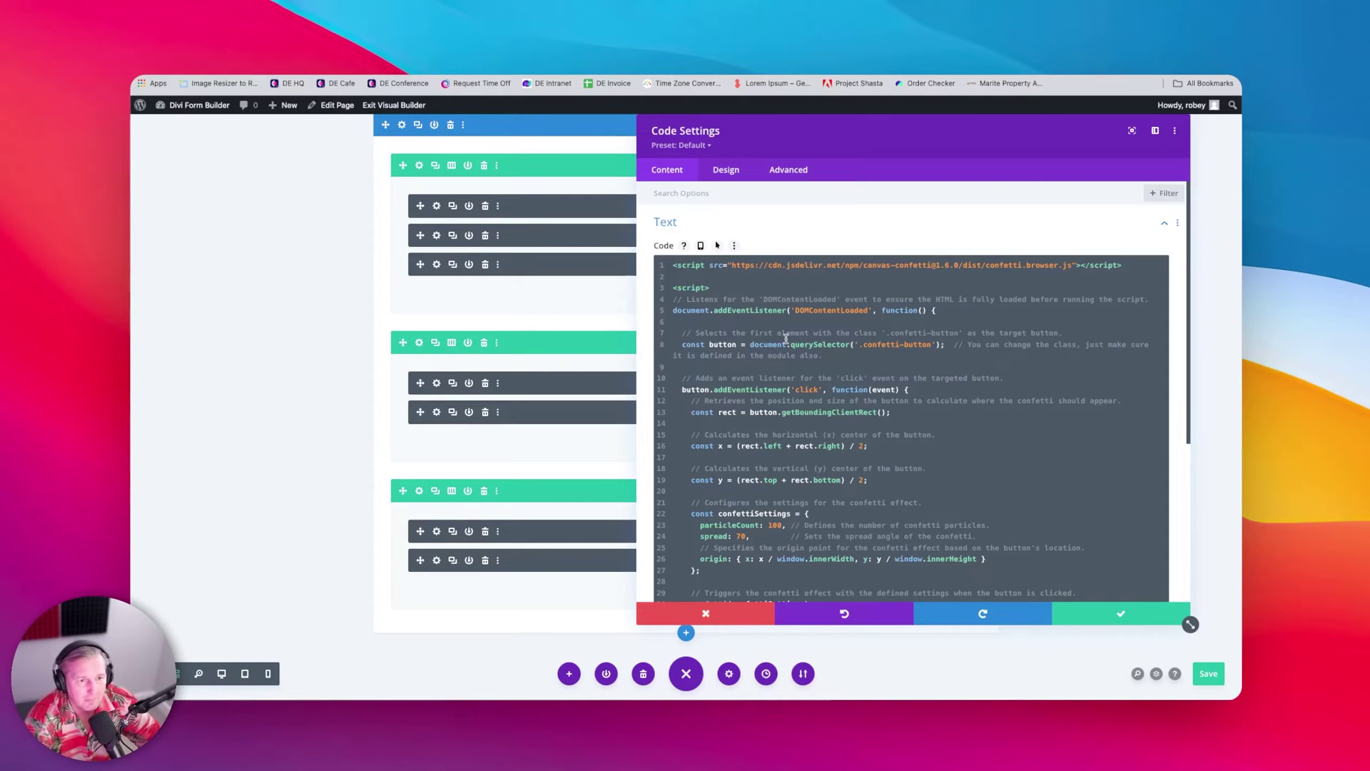
pyautogui.moveTo(682, 344); pyautogui.dragTo(943, 346)
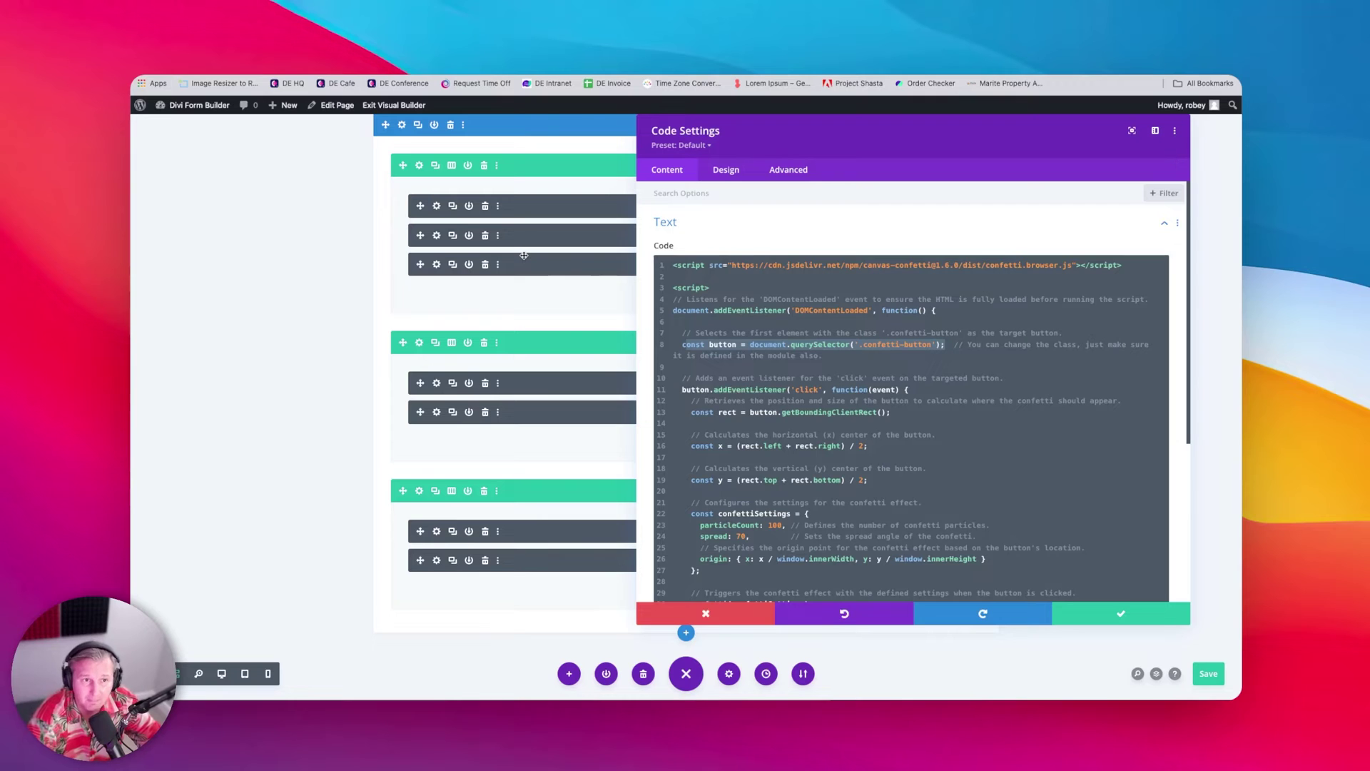
pyautogui.scroll(-1, 838, 424)
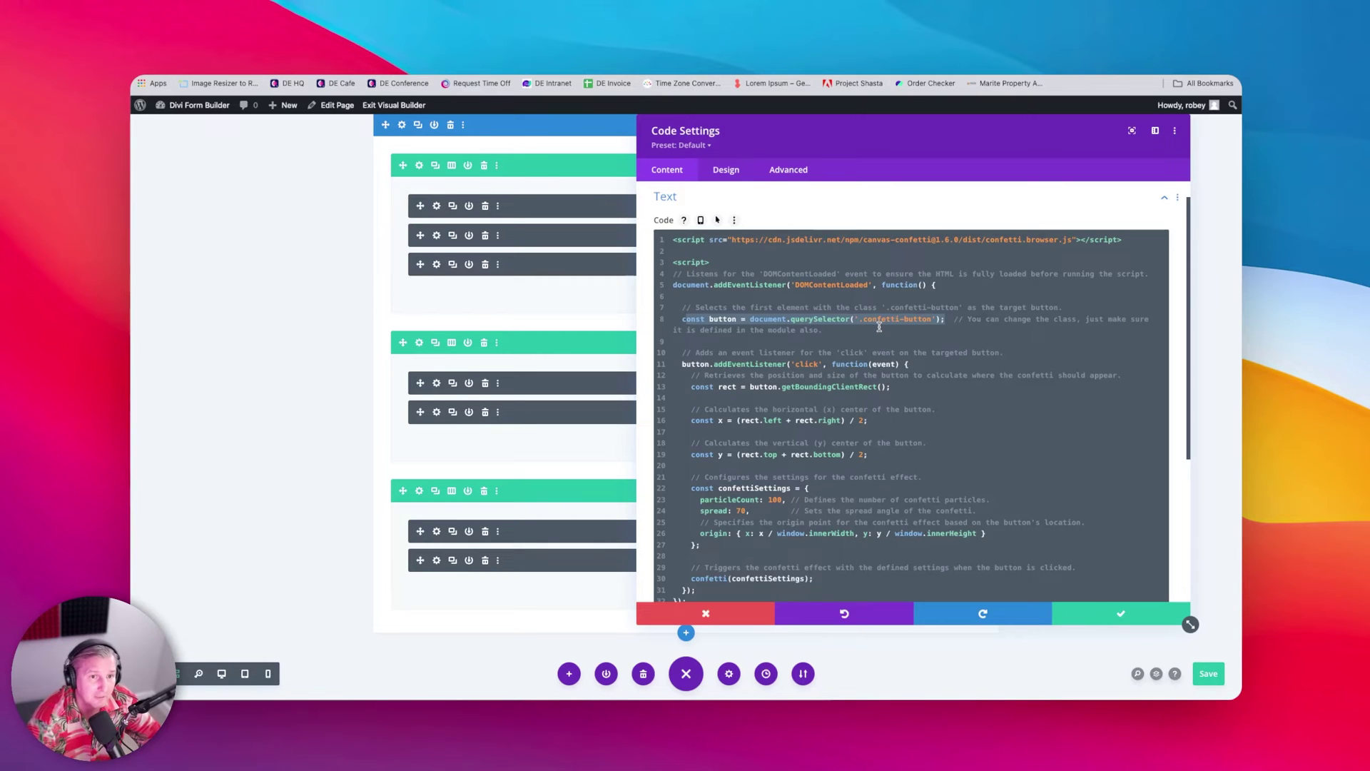
pyautogui.press('super+s')
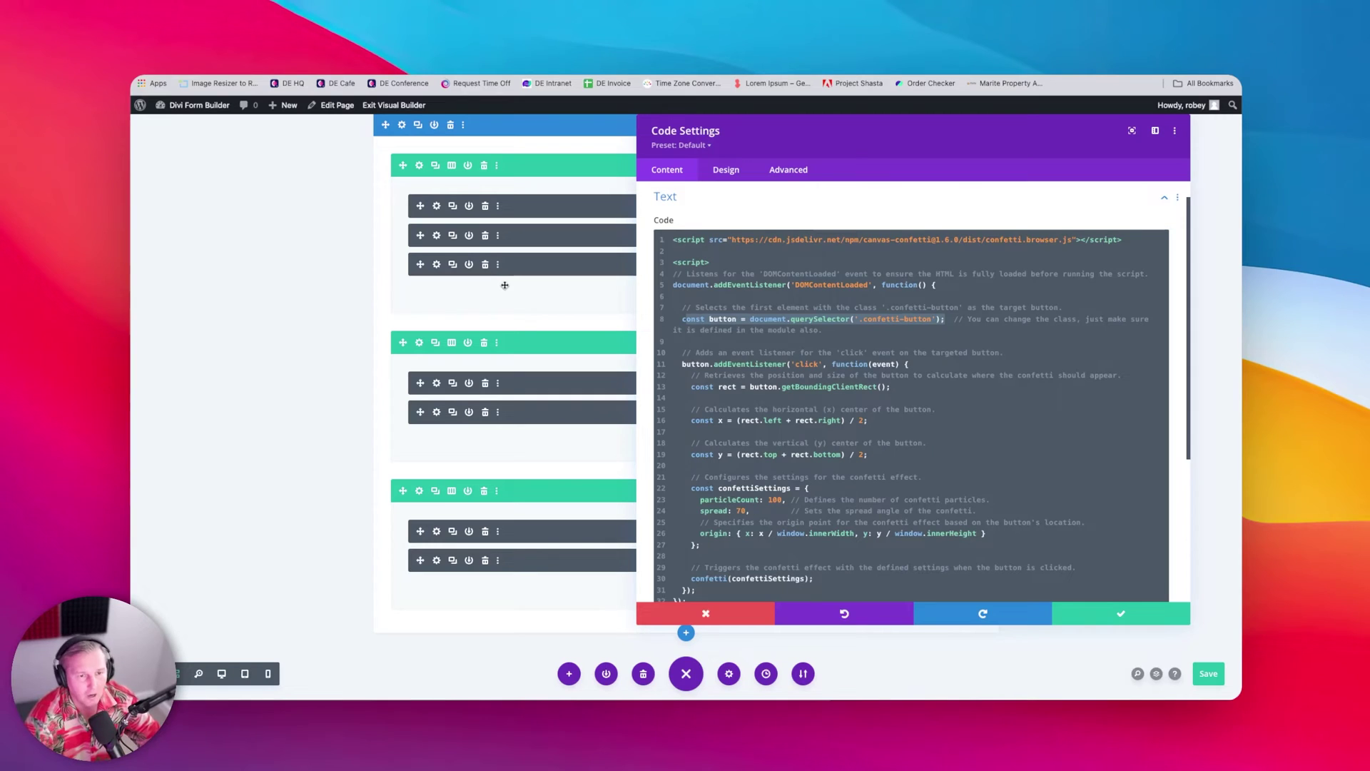
pyautogui.click(877, 320)
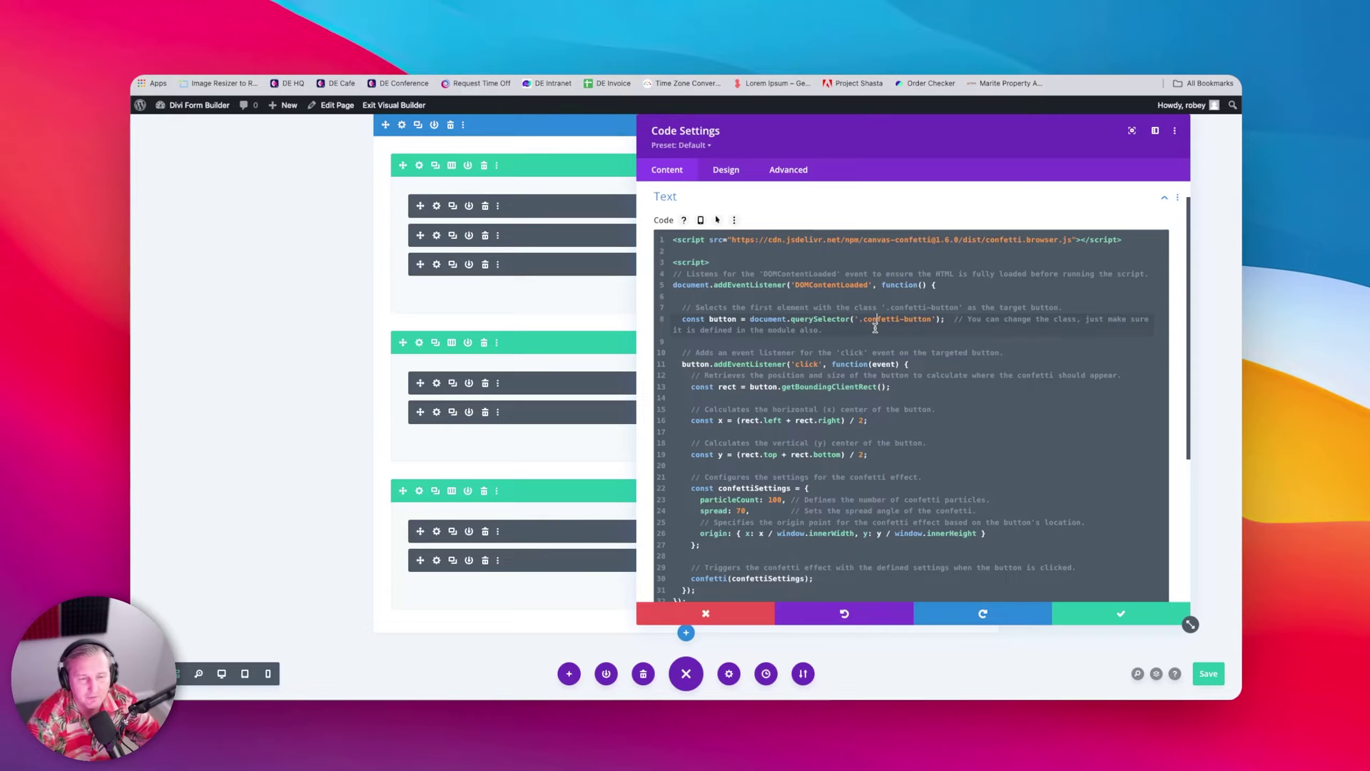
pyautogui.scroll(-2, 875, 328)
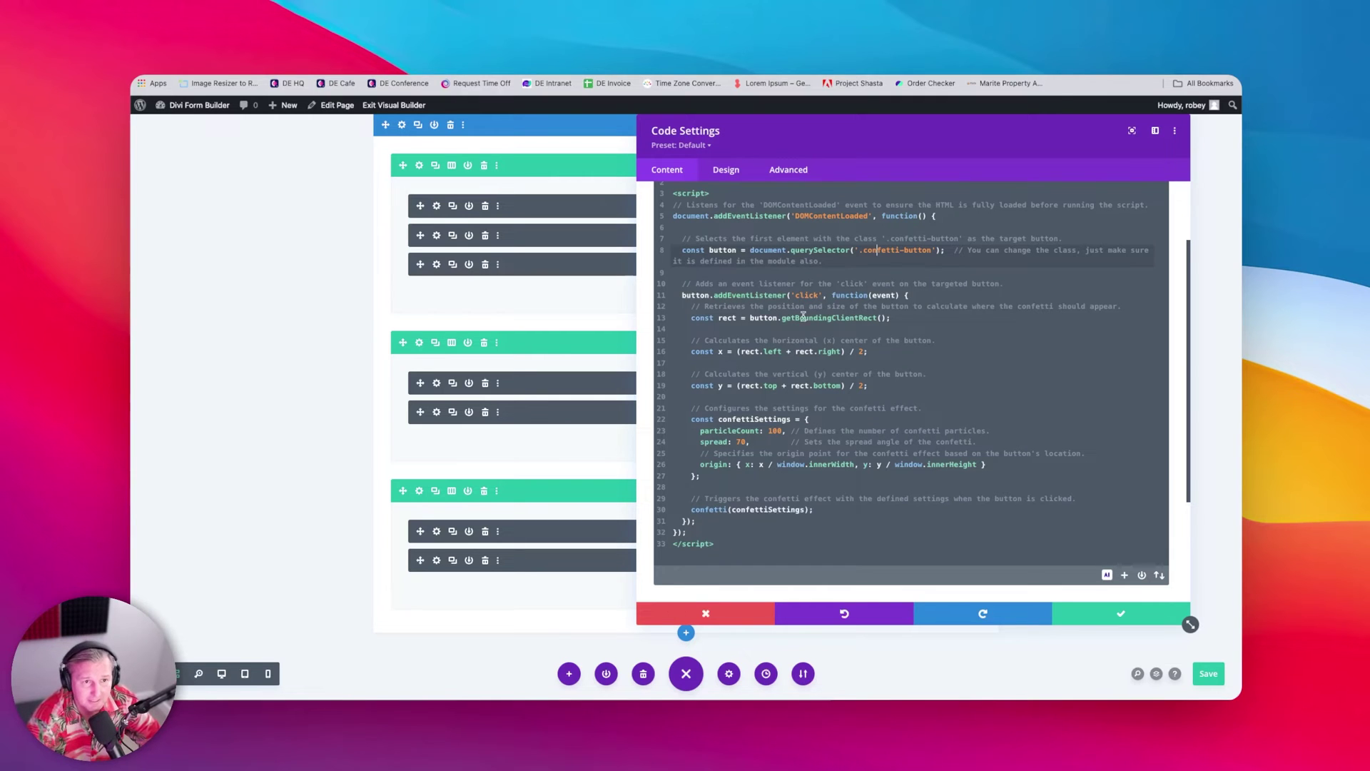
pyautogui.scroll(-1, 804, 373)
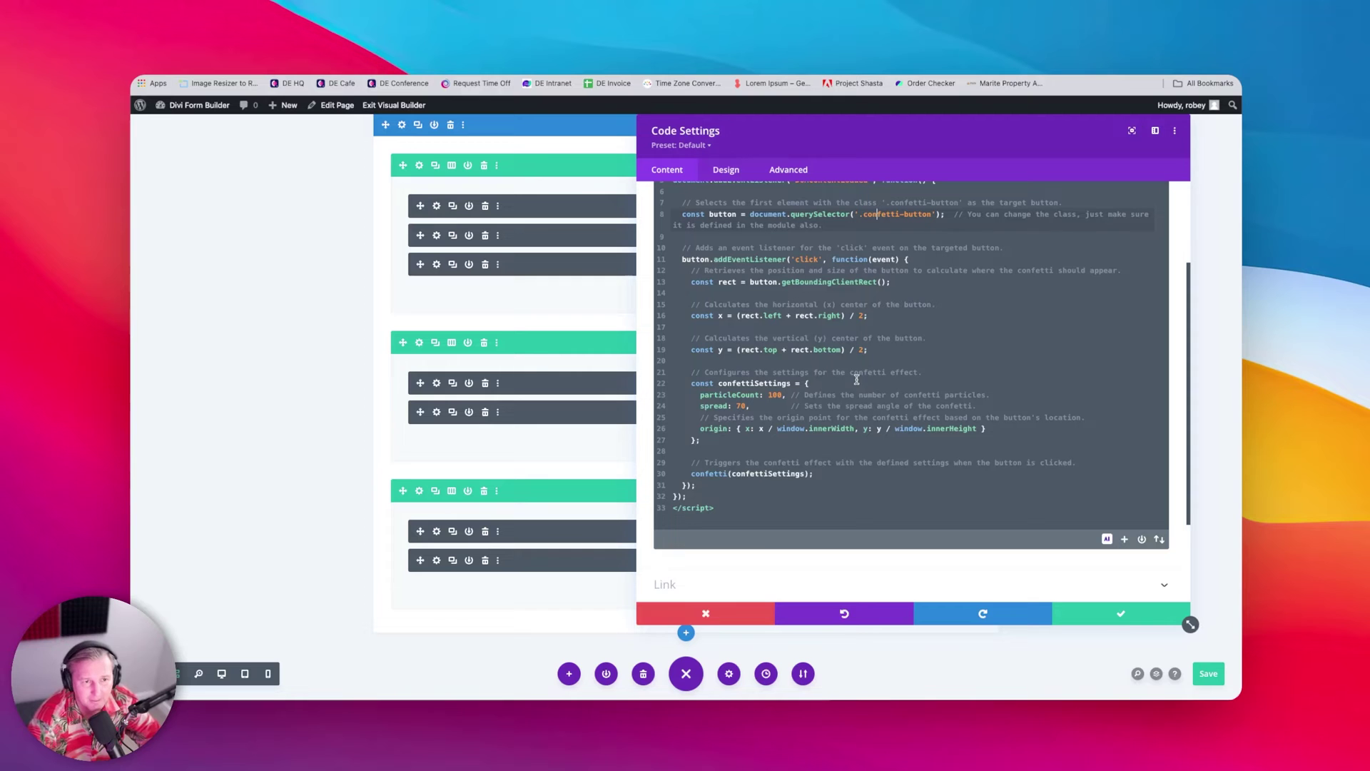
pyautogui.scroll(-1, 735, 370)
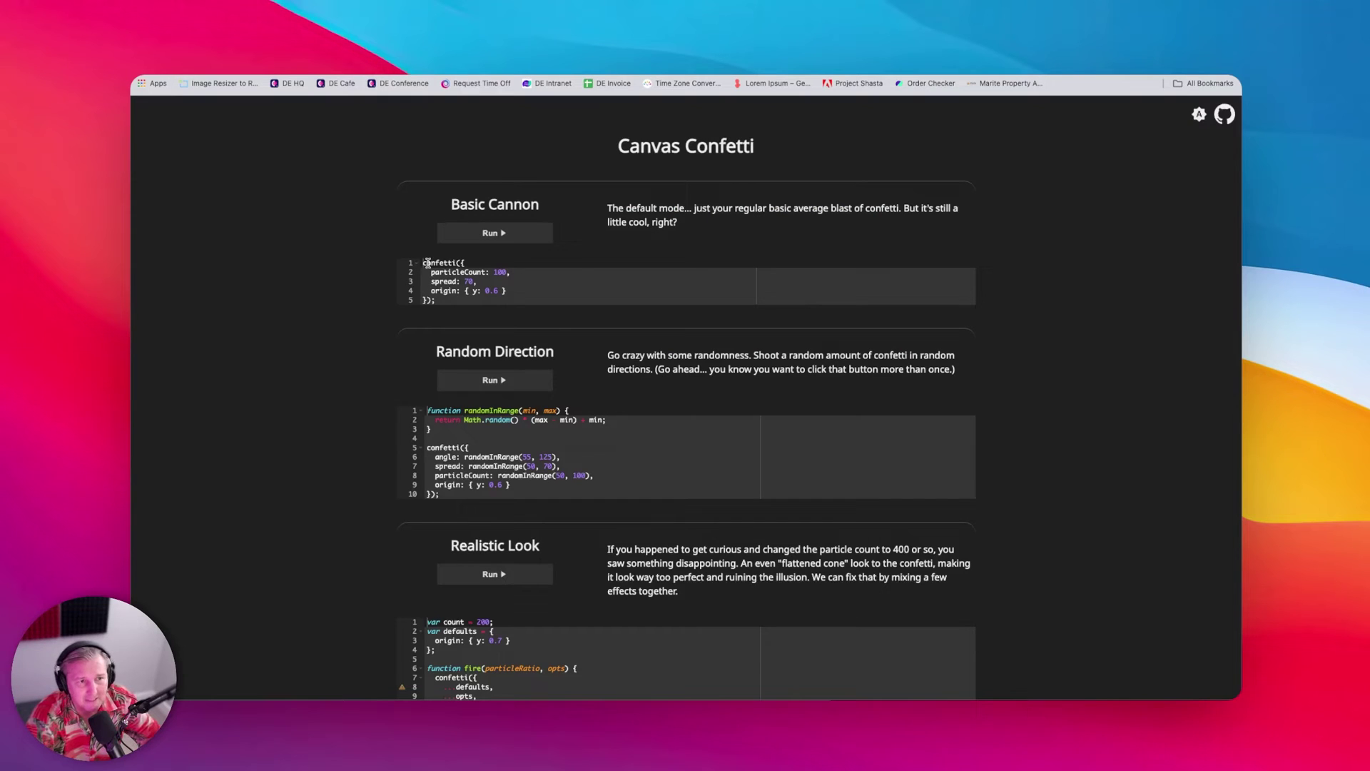
# Step: Compare the Basic Cannon and Random Direction examples on the Canvas Confetti page with the Code module's confettiSettings
pyautogui.moveTo(423, 263); pyautogui.dragTo(487, 302)
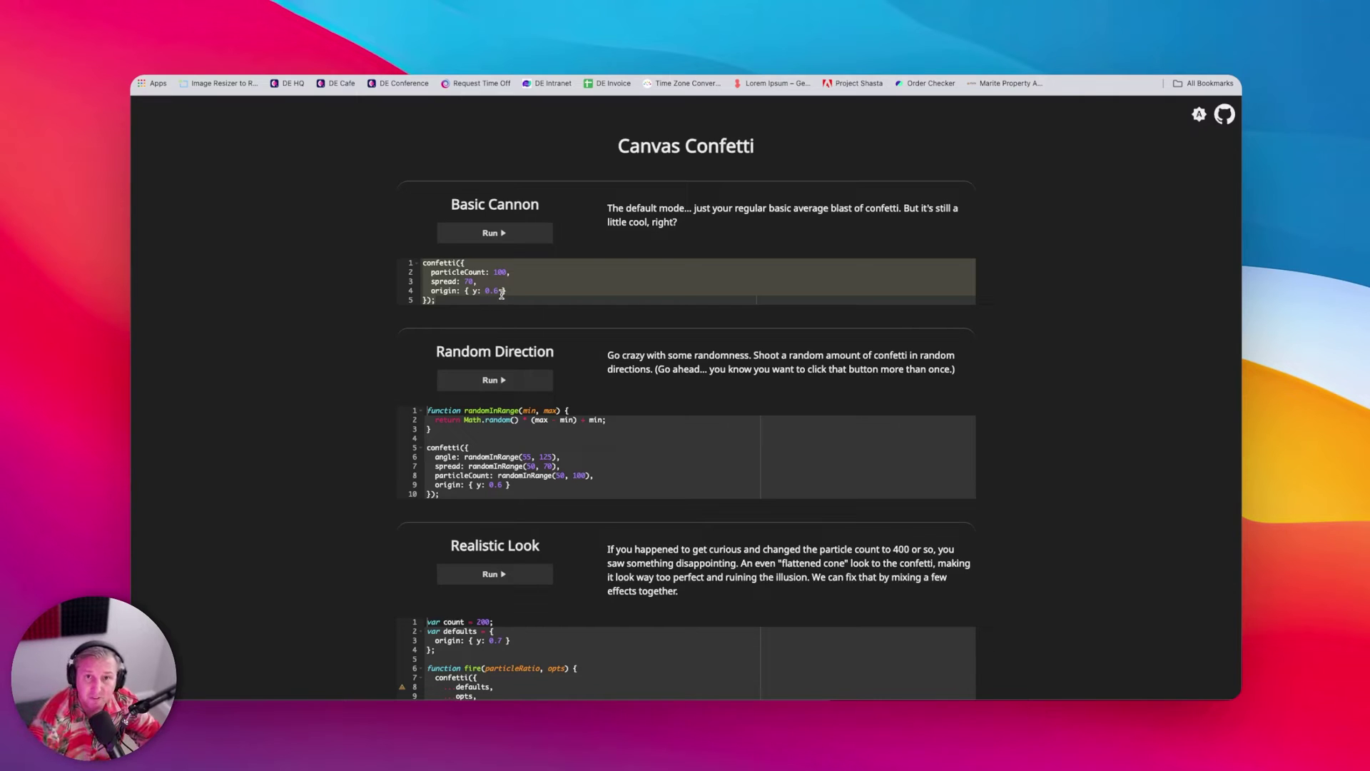
pyautogui.scroll(-2, 534, 303)
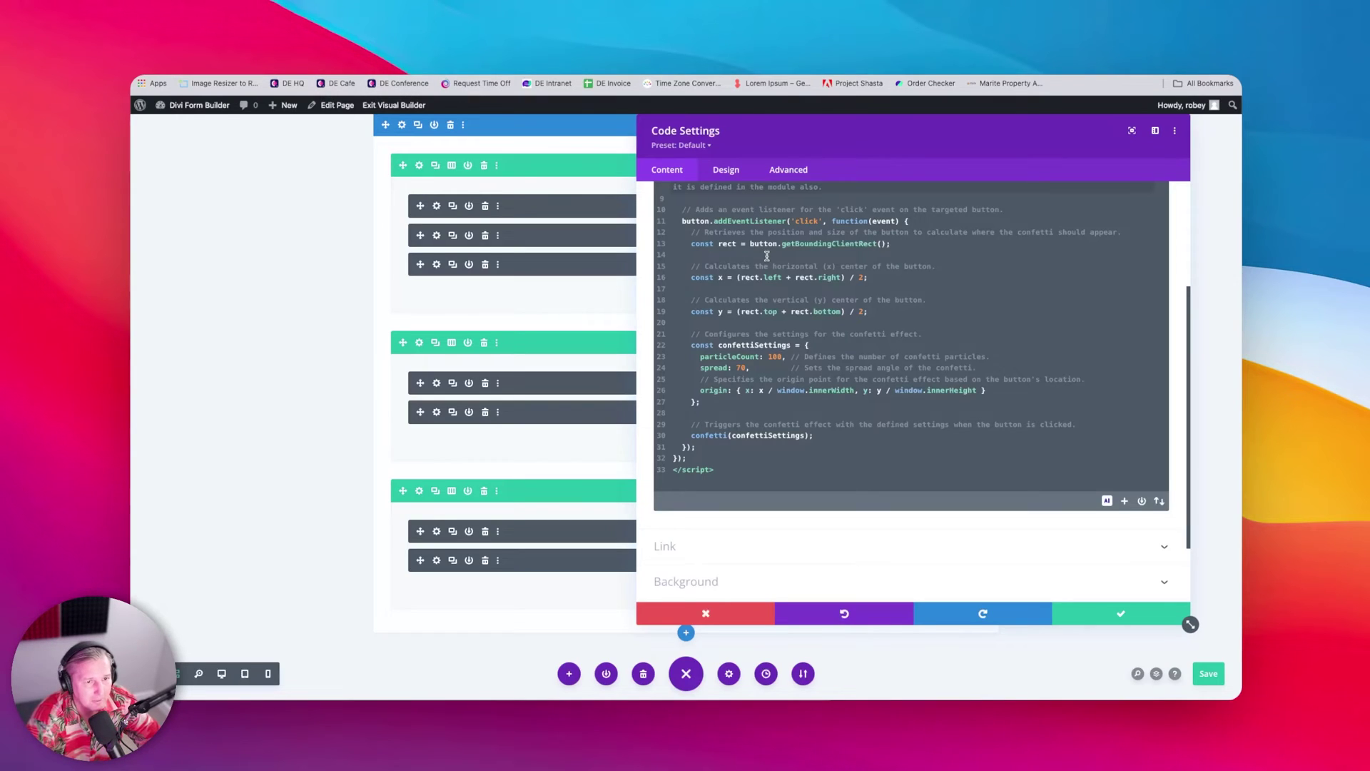
pyautogui.scroll(1, 767, 254)
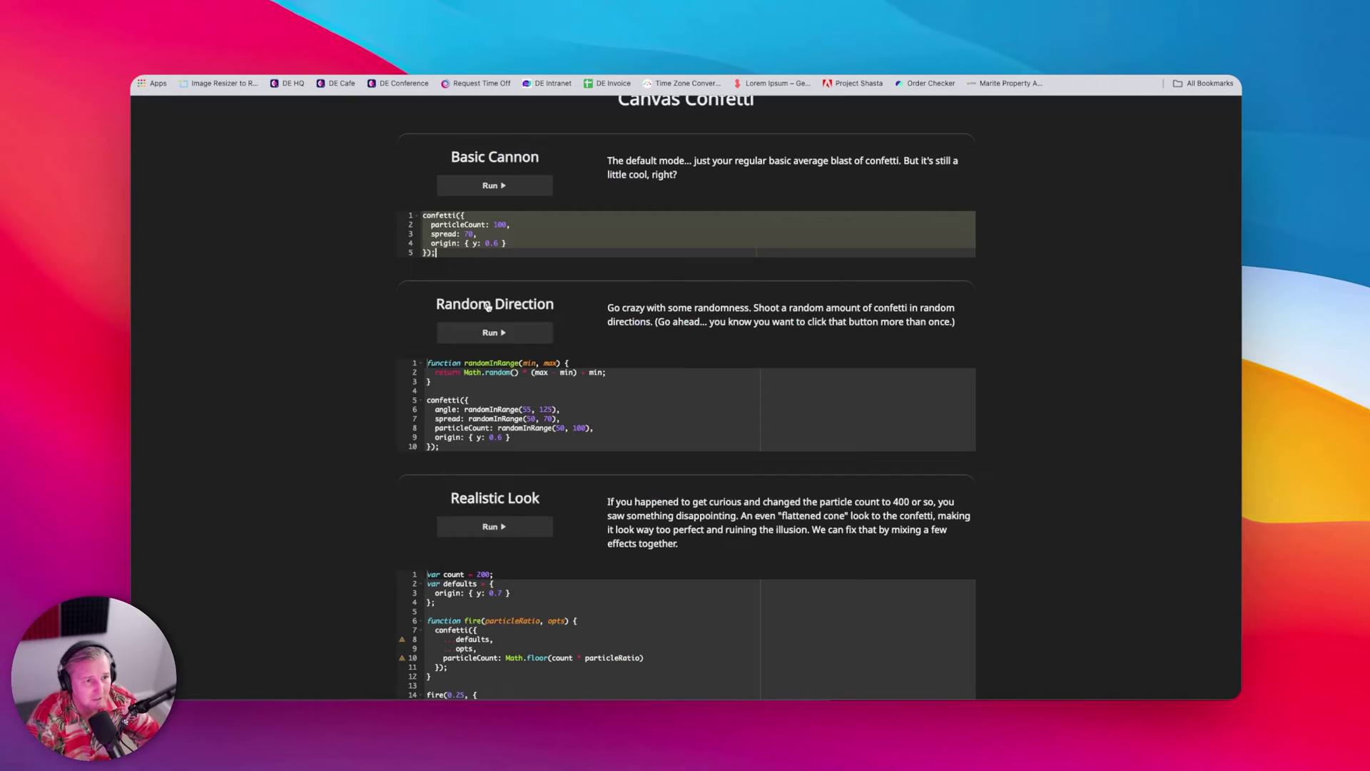
pyautogui.moveTo(431, 408); pyautogui.dragTo(564, 440)
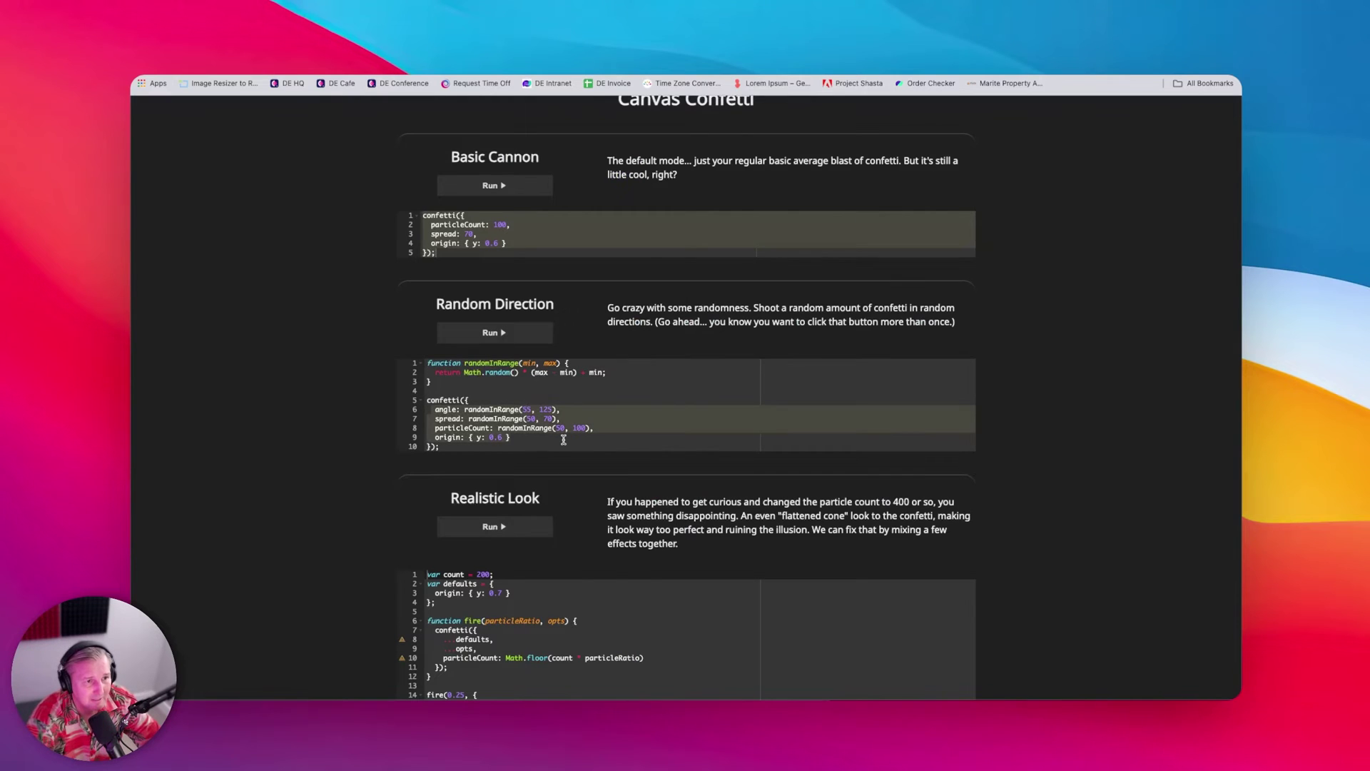
pyautogui.click(564, 439)
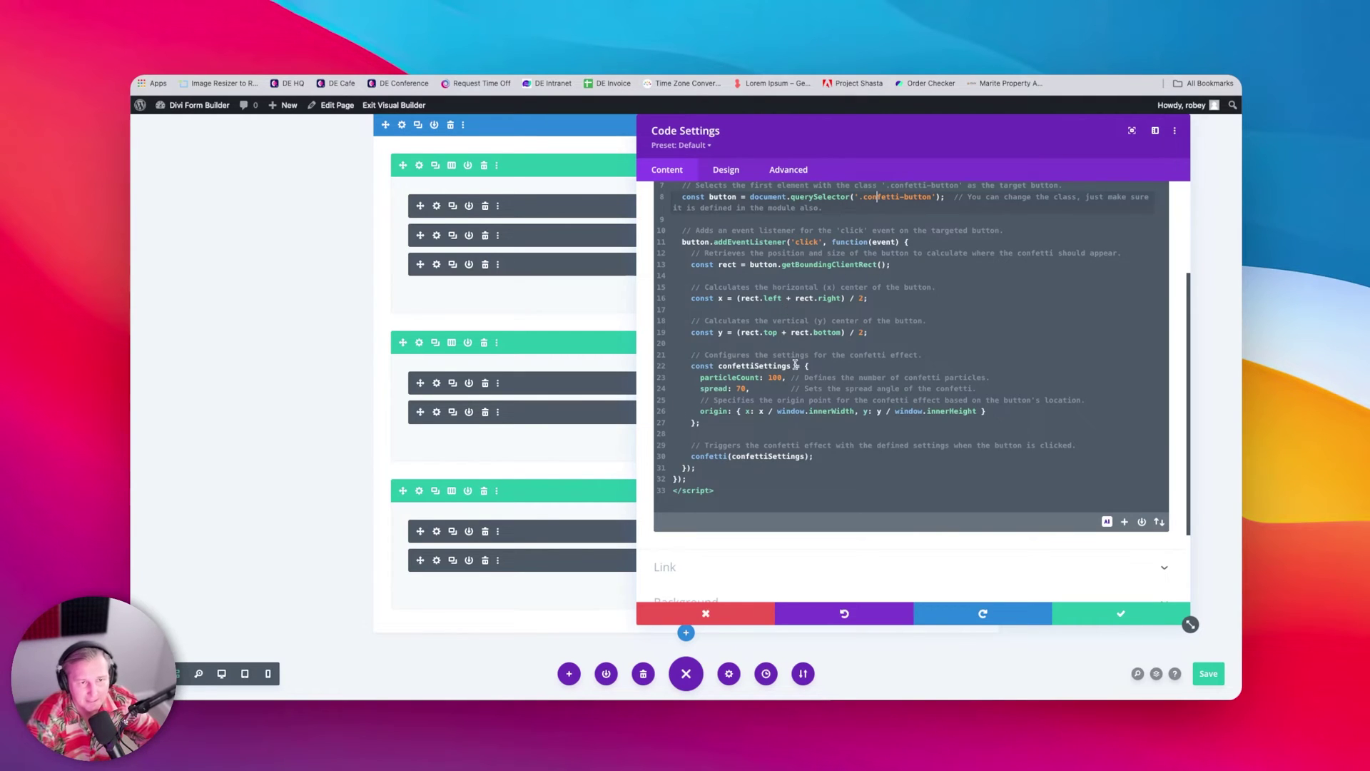
pyautogui.scroll(-1, 795, 364)
pyautogui.doubleClick(698, 431)
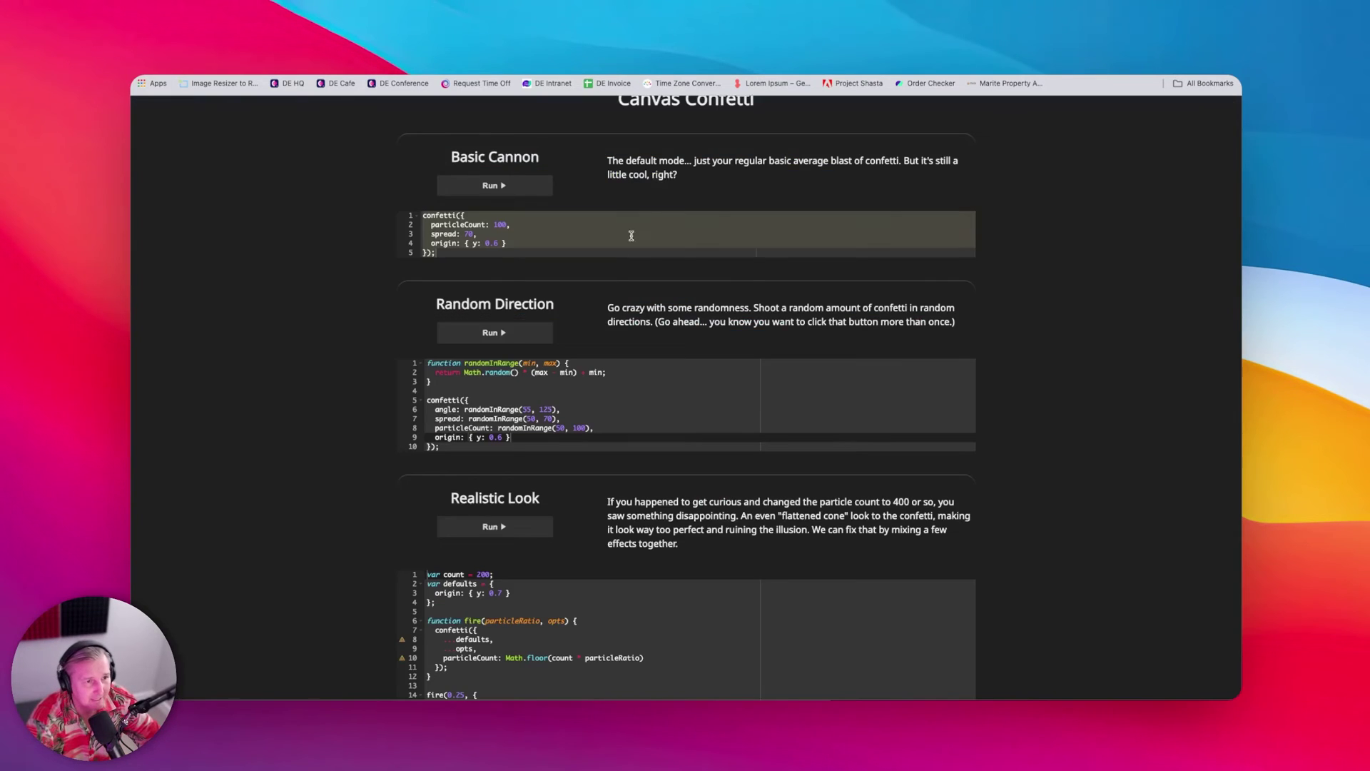
pyautogui.click(476, 407)
pyautogui.moveTo(476, 408); pyautogui.dragTo(511, 436)
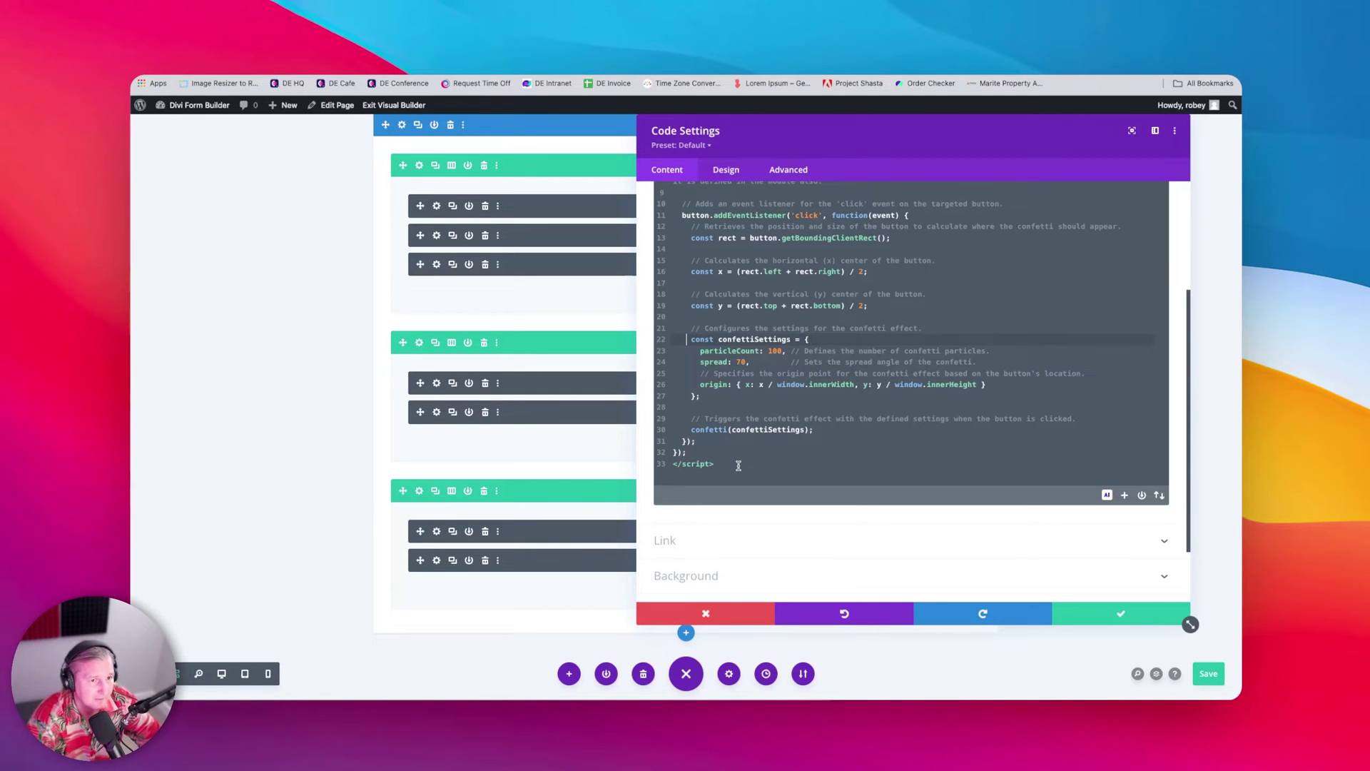
# Step: Save the Code module settings and the page, and exit the visual builder to the live page
pyautogui.click(1093, 612)
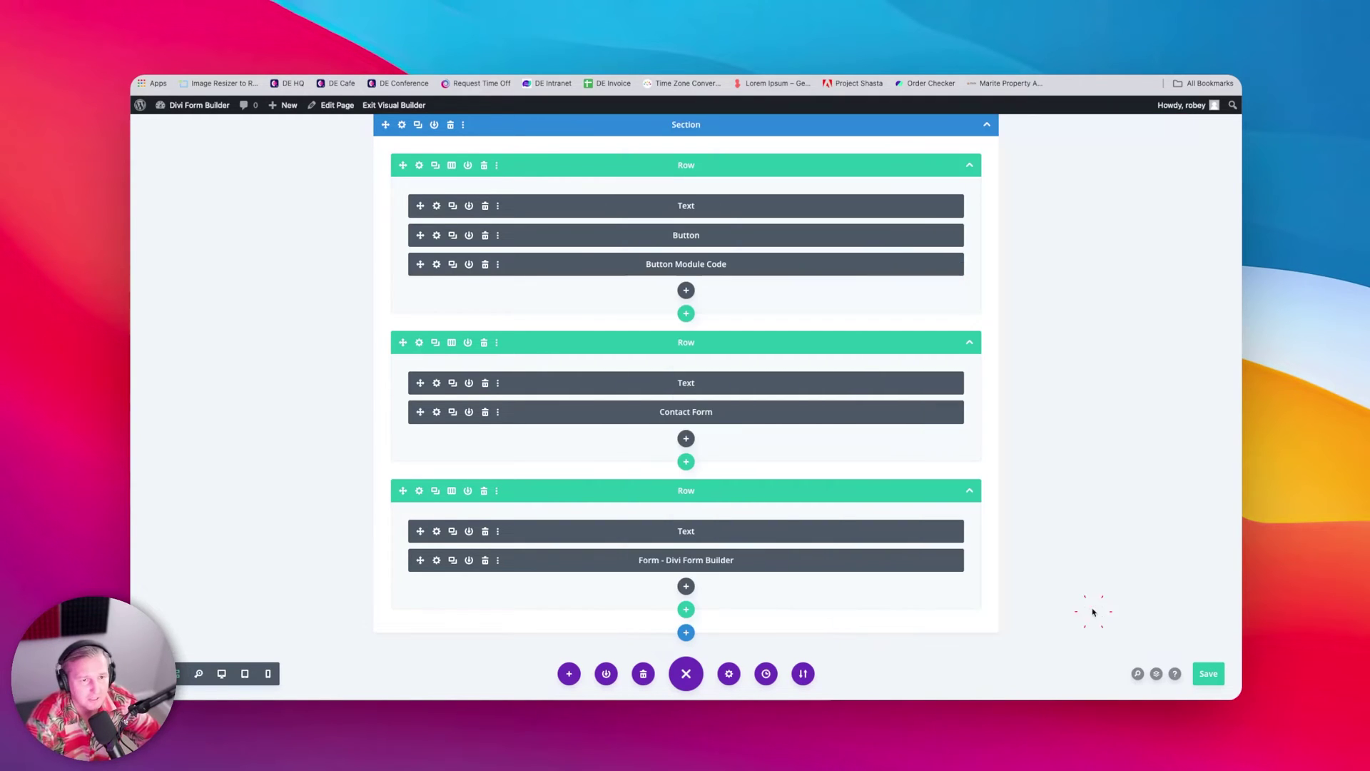
pyautogui.click(1206, 674)
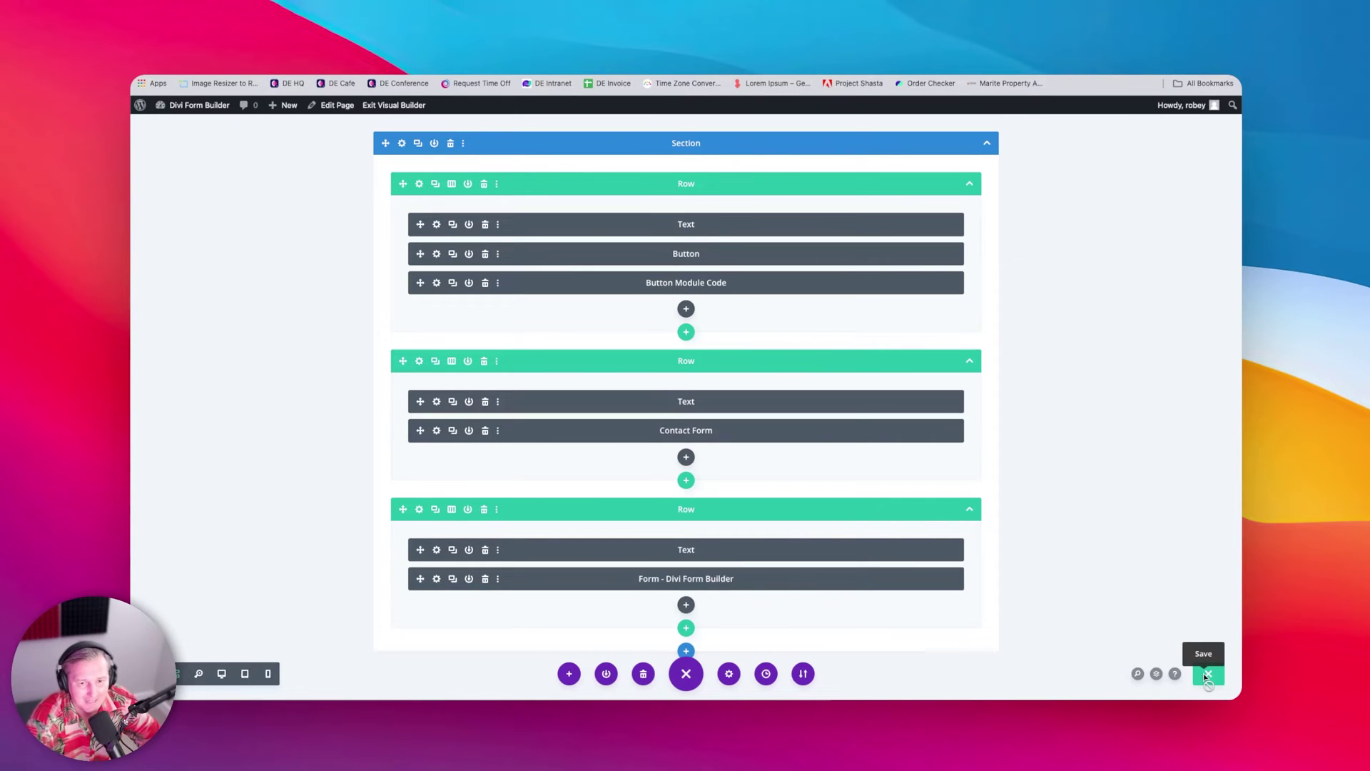
pyautogui.click(402, 105)
pyautogui.click(746, 469)
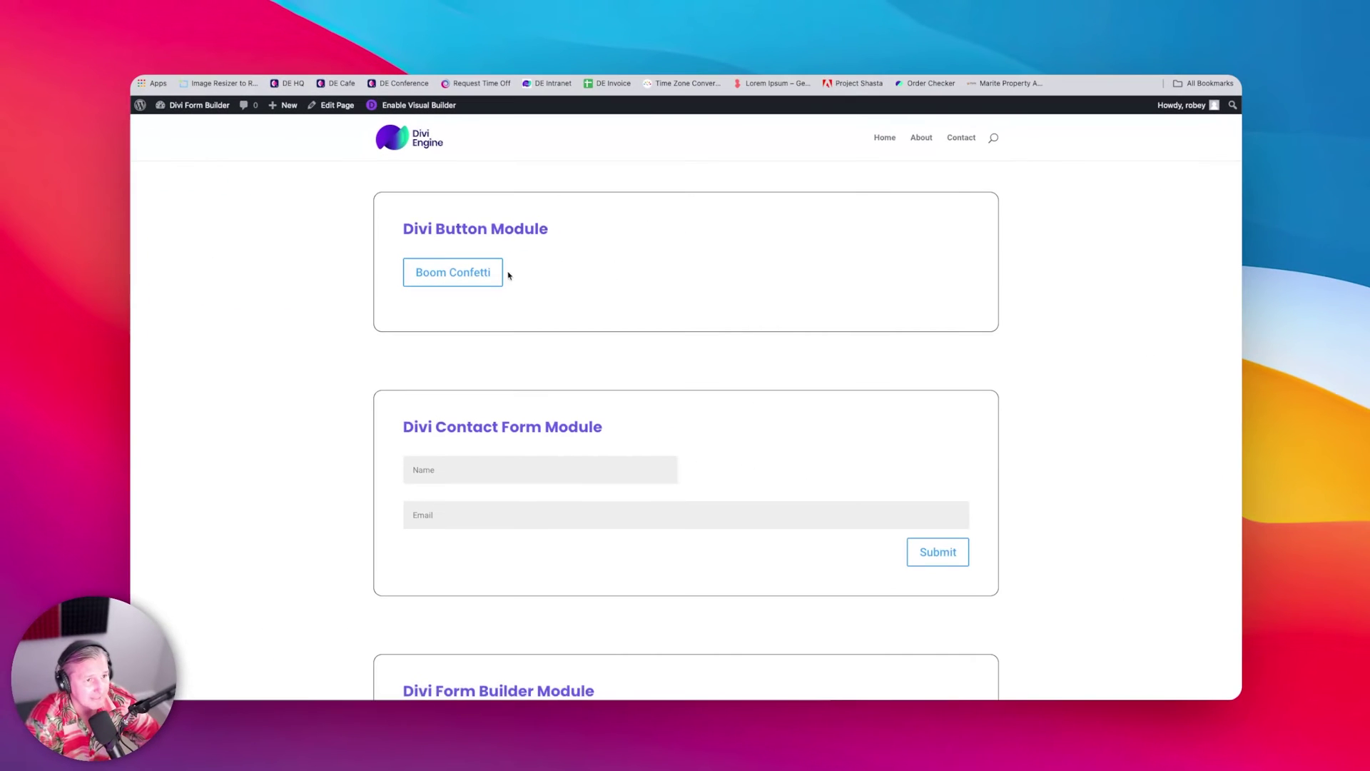
# Step: Test the confetti effect by triggering the Boom Confetti button several times on the live page
pyautogui.click(464, 271)
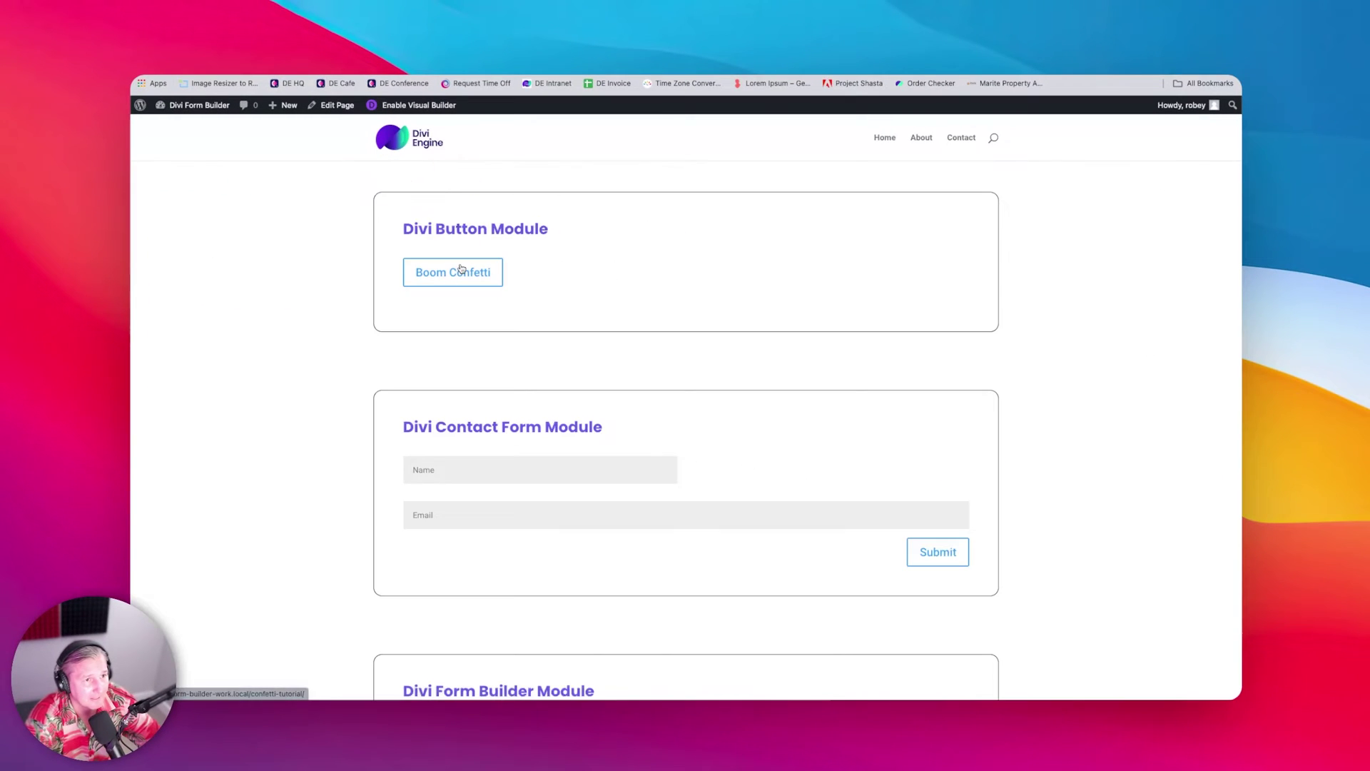
pyautogui.click(462, 269)
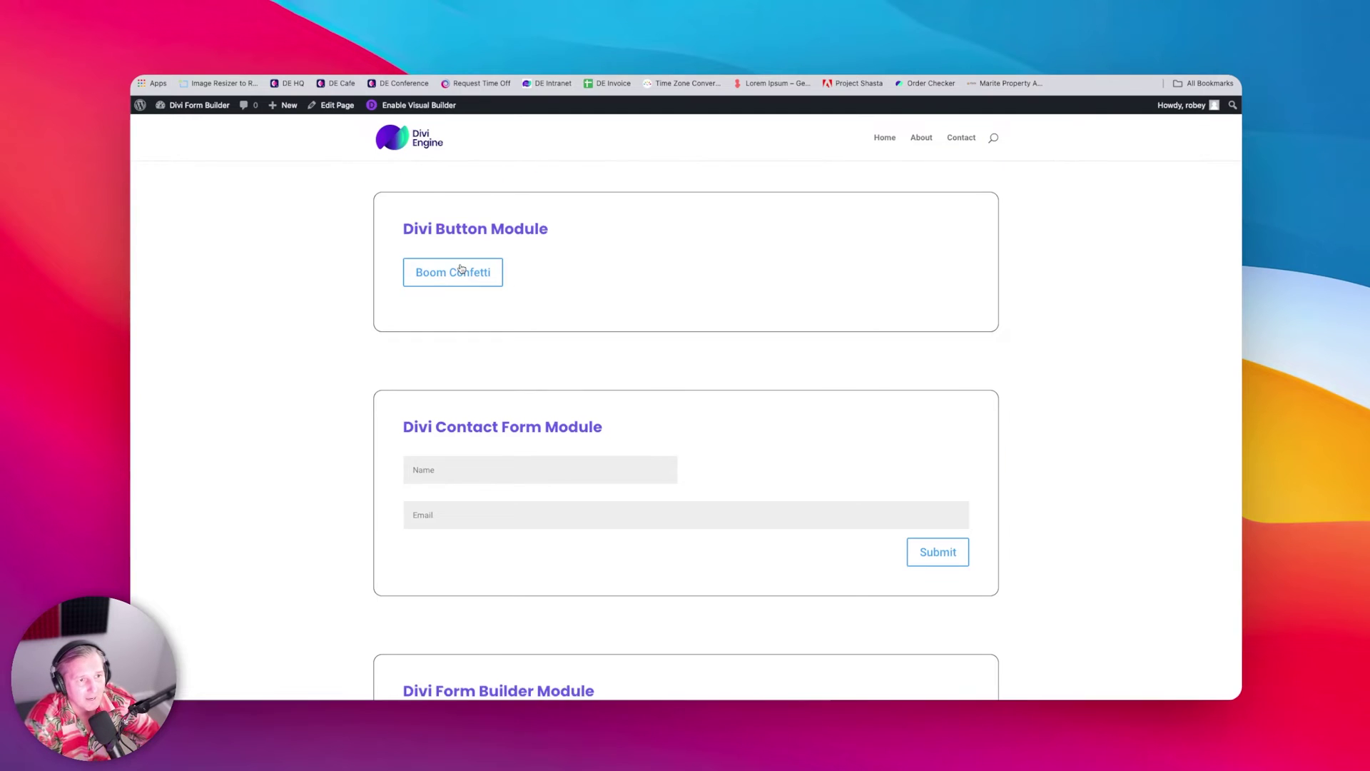
pyautogui.click(462, 269)
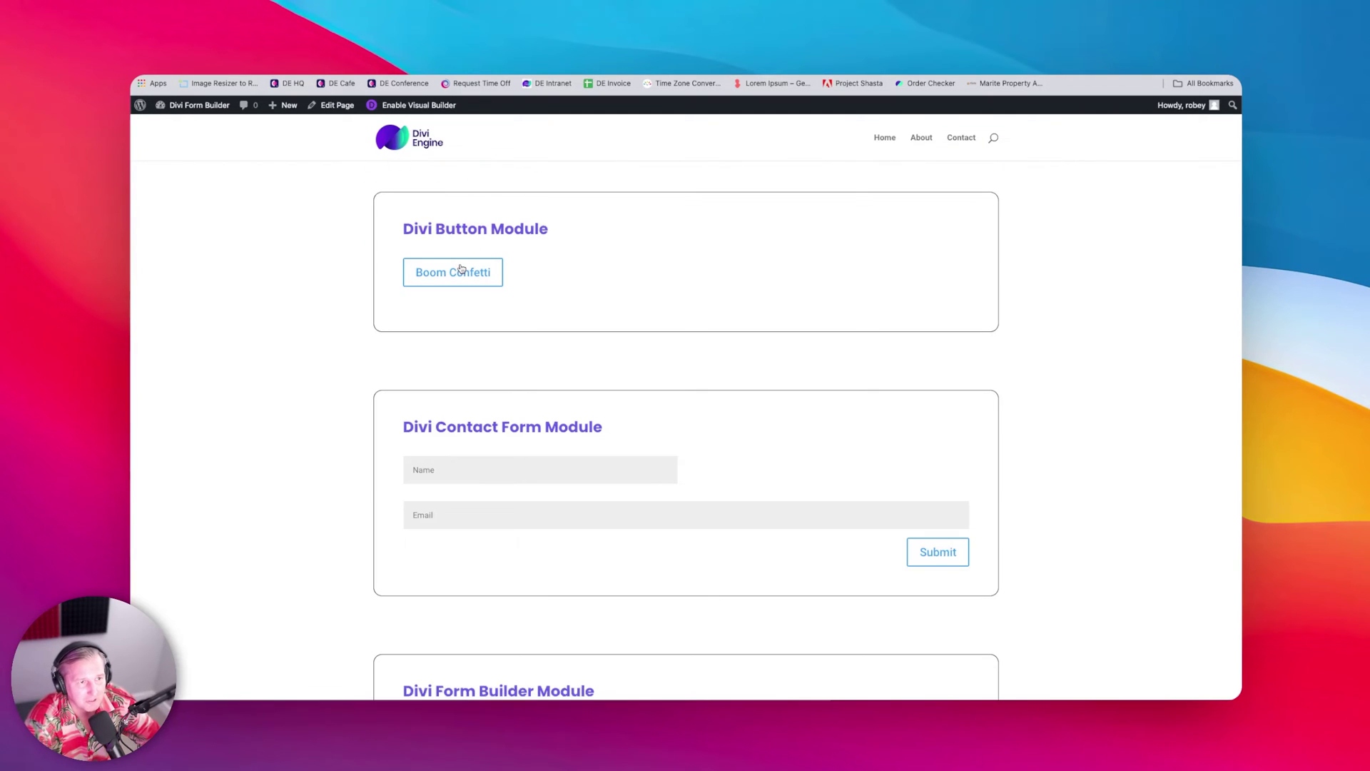
pyautogui.click(462, 269)
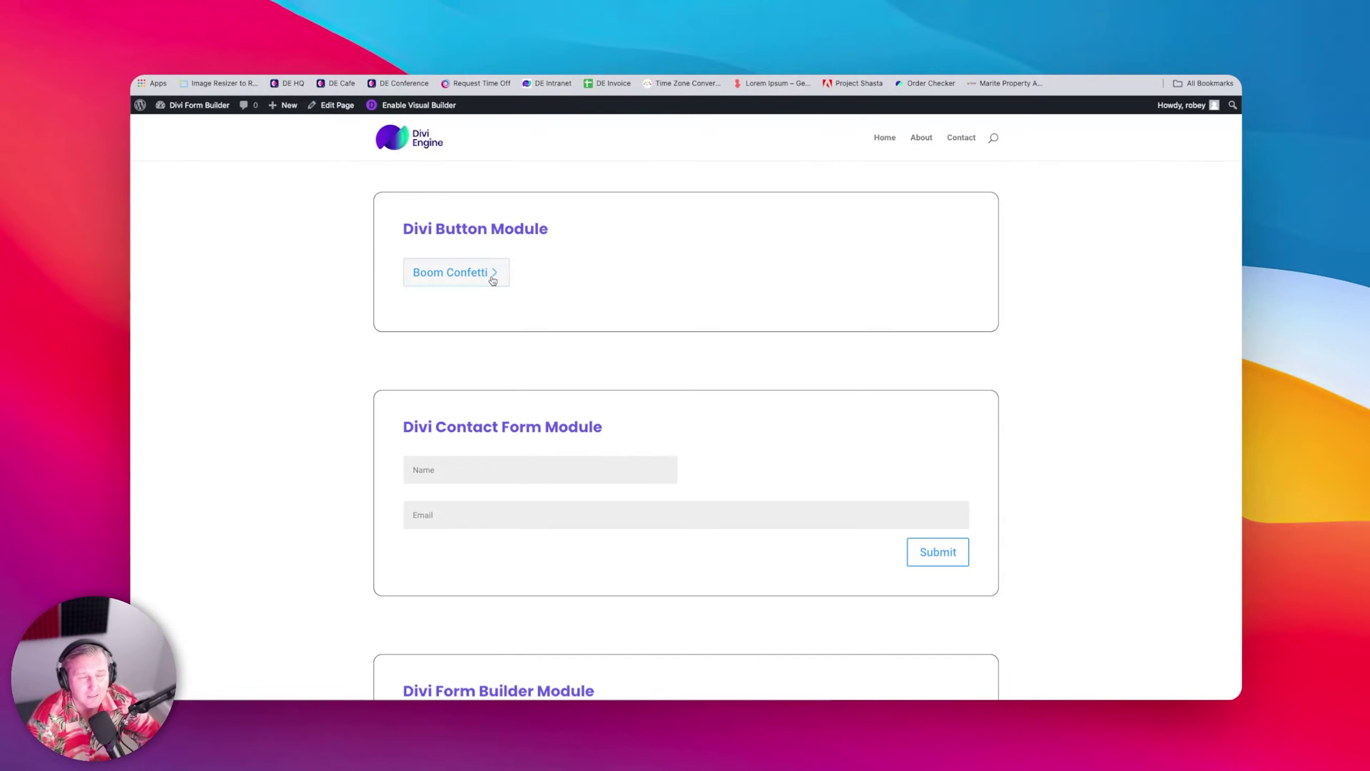
pyautogui.click(492, 280)
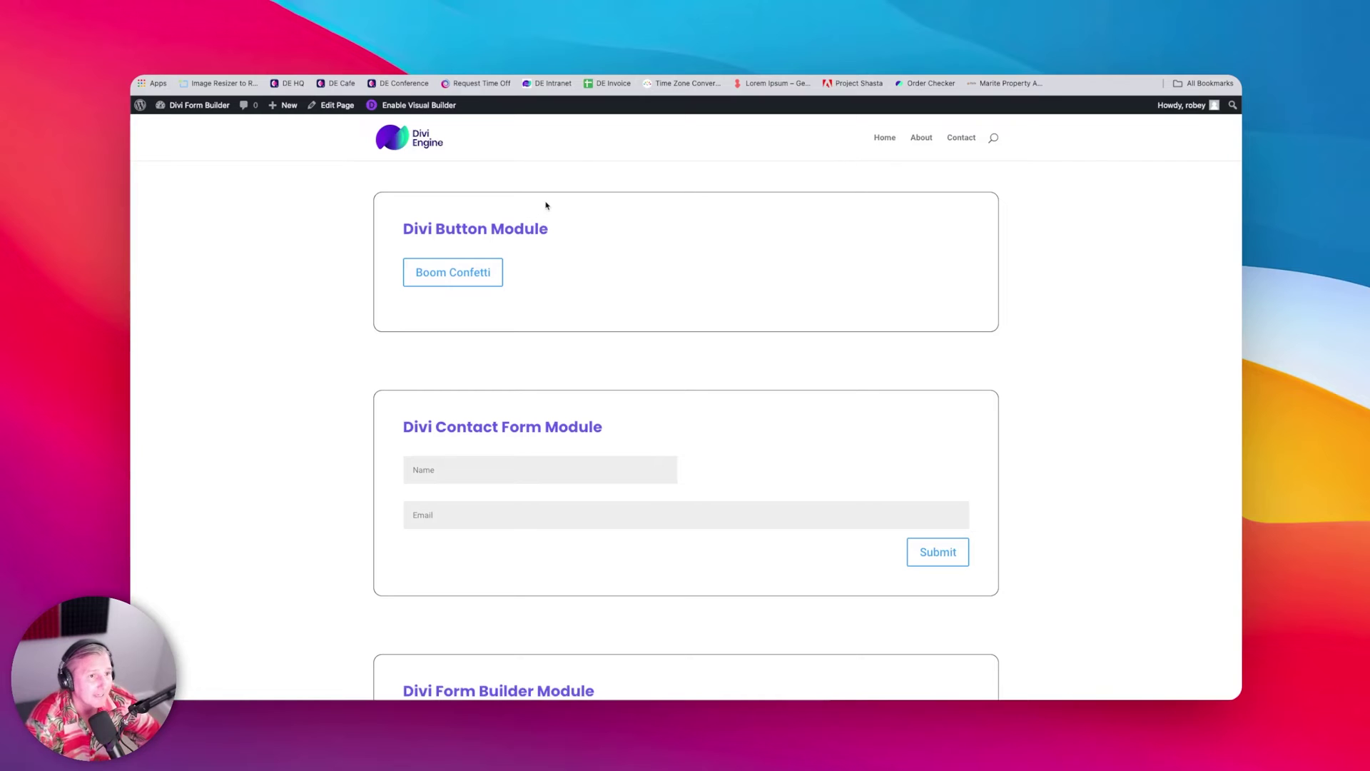
pyautogui.click(471, 274)
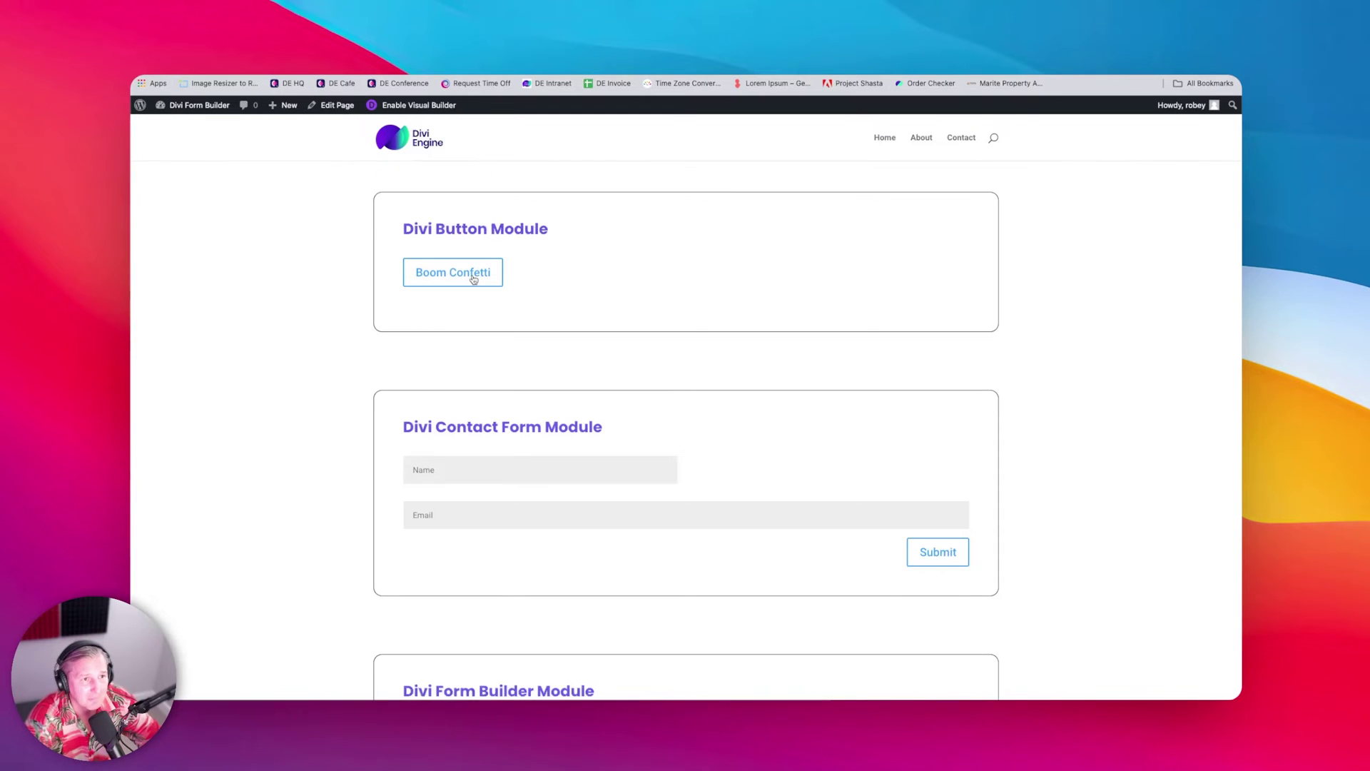
pyautogui.click(473, 280)
# Step: Try submitting the empty Divi contact form on the live page and look over the remaining form sections
pyautogui.click(948, 549)
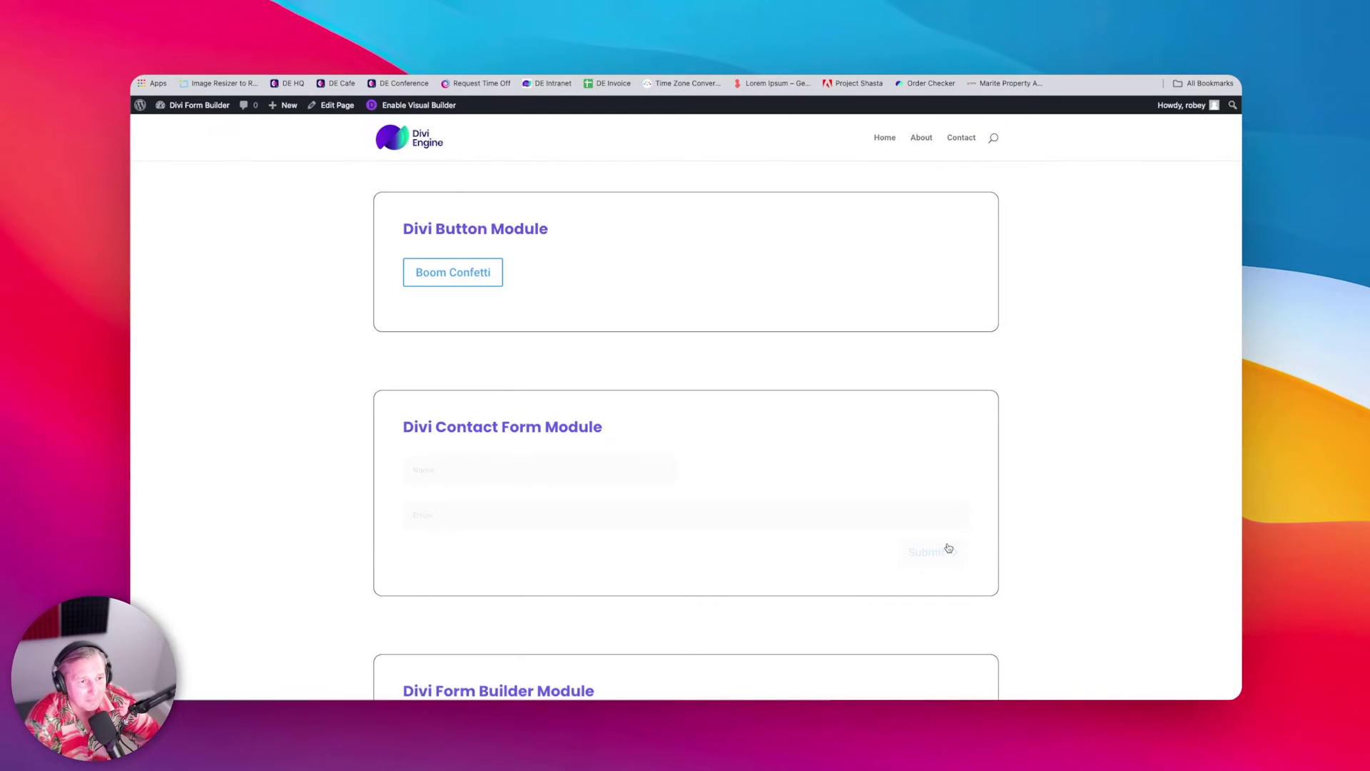
pyautogui.scroll(-5, 946, 546)
pyautogui.scroll(-2, 828, 571)
pyautogui.scroll(7, 842, 521)
pyautogui.scroll(1, 857, 503)
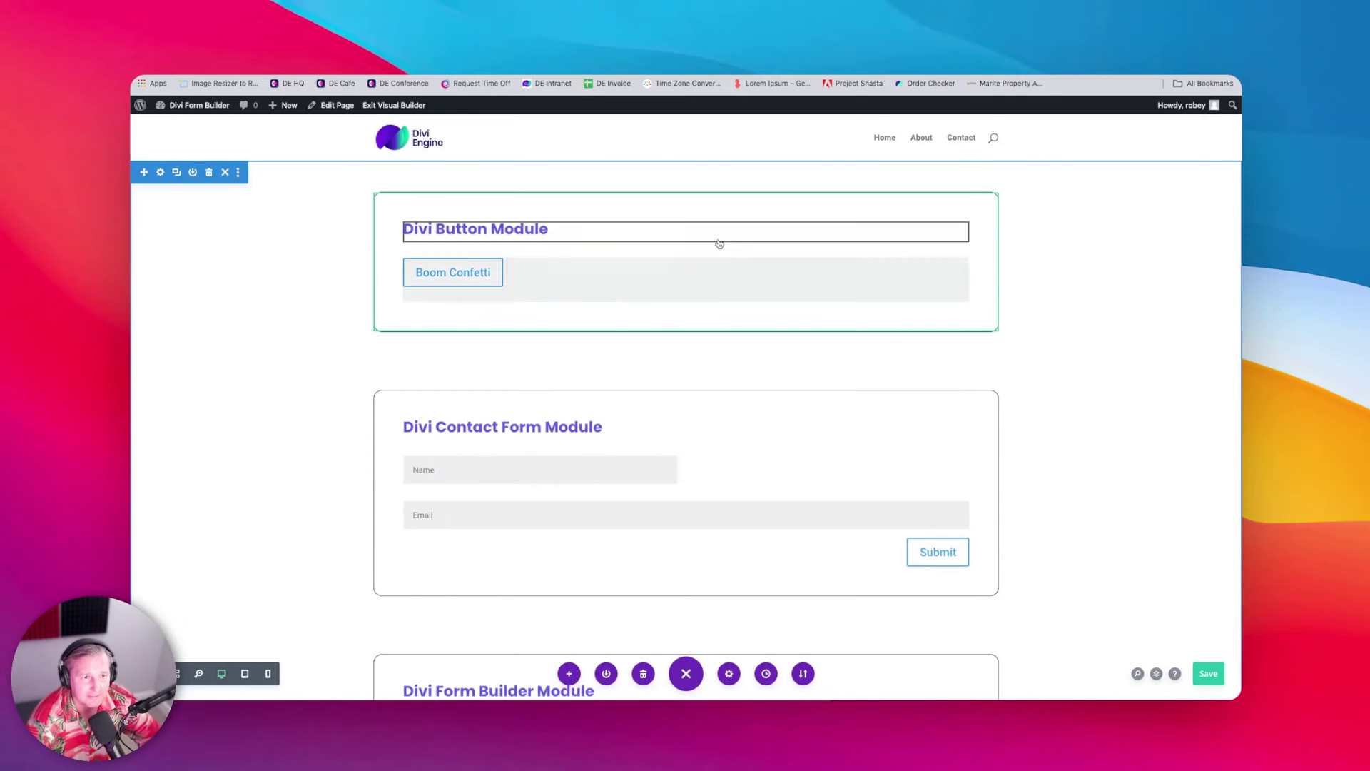
# Step: Look over the Divi Contact Form Module section in the visual builder and exit the builder
pyautogui.scroll(-3, 697, 431)
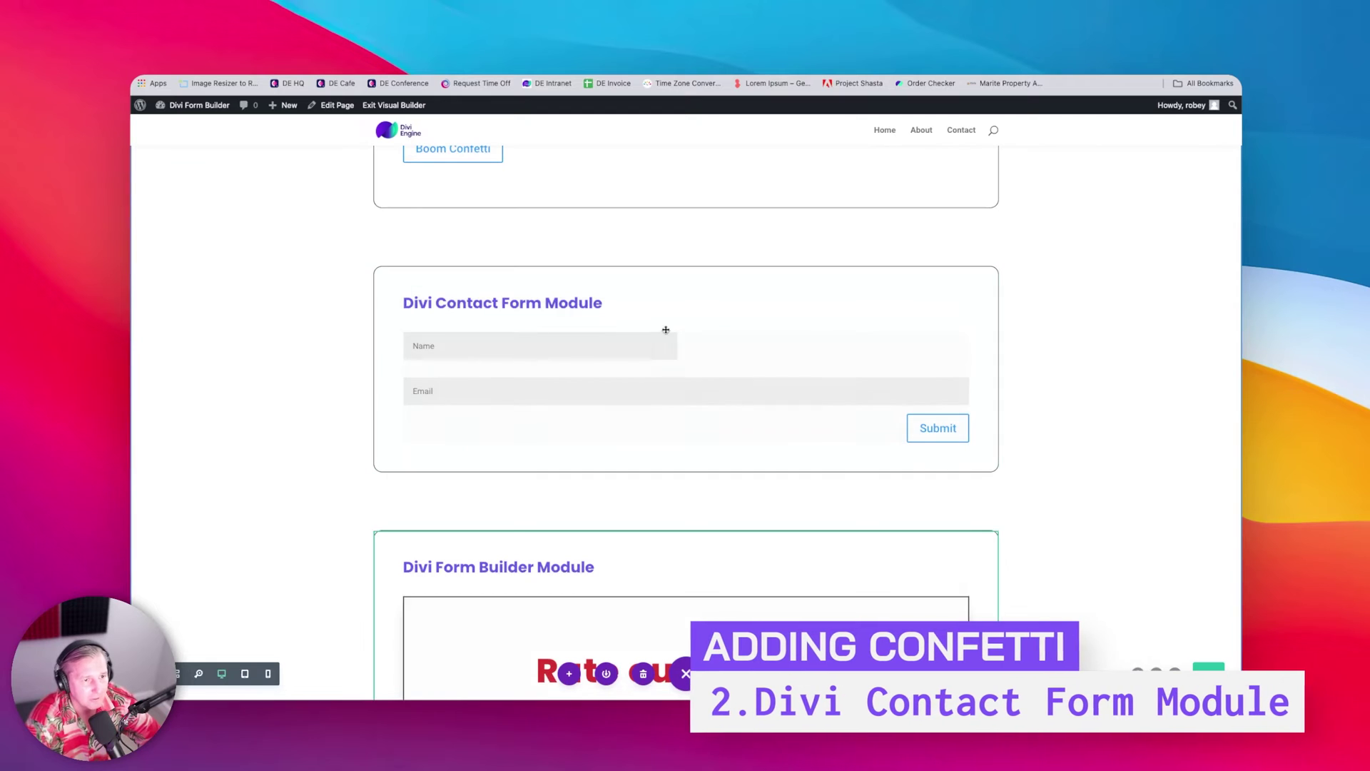
pyautogui.scroll(2, 475, 281)
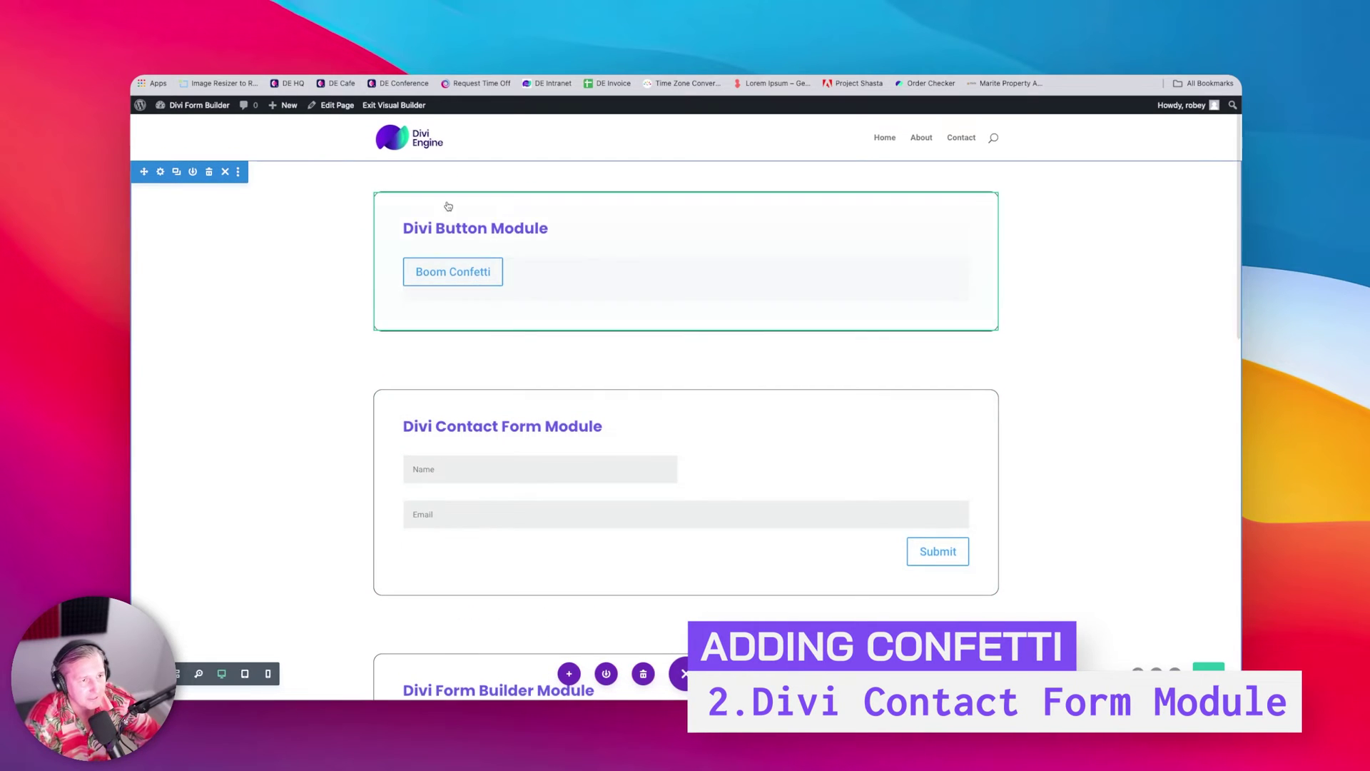
pyautogui.click(426, 105)
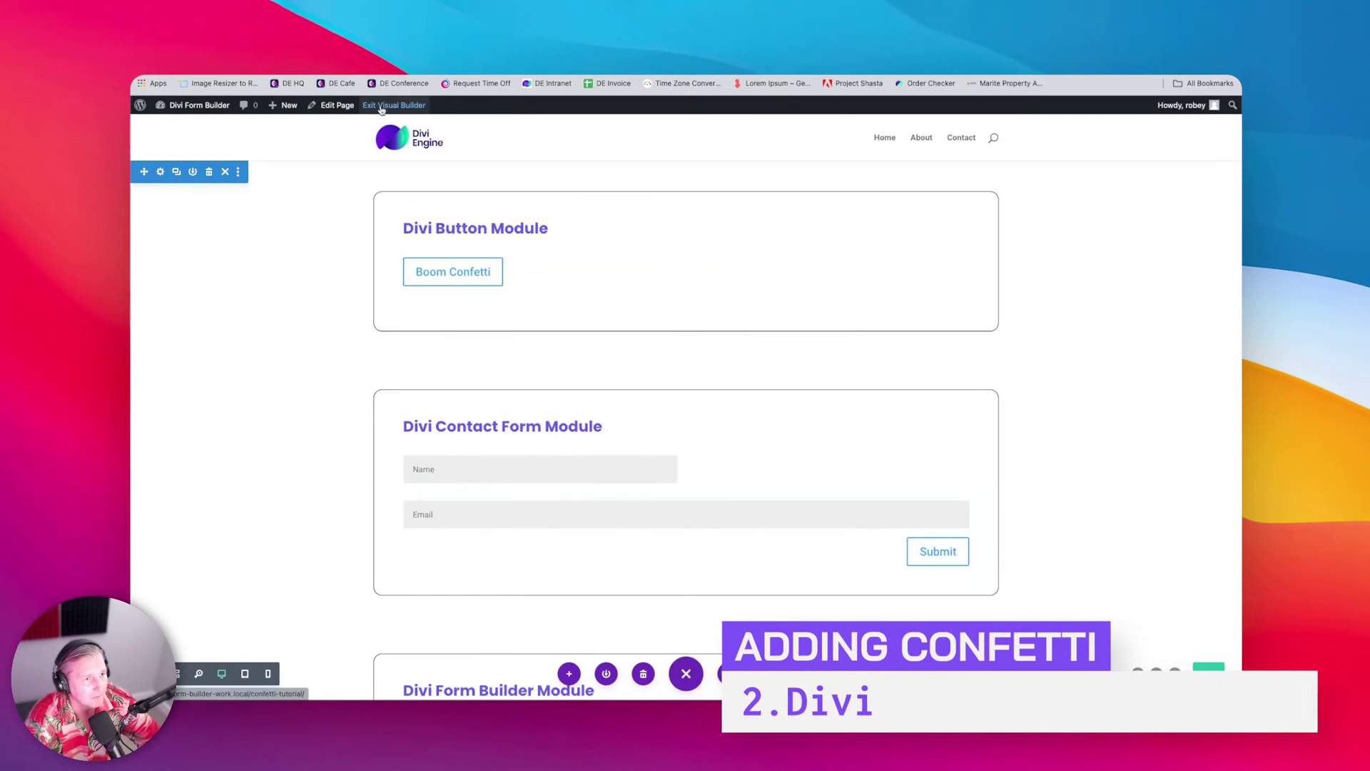
# Step: Inspect the Divi Contact Form's Submit button in the browser developer tools to find its class, and close the tools
pyautogui.scroll(-2, 789, 584)
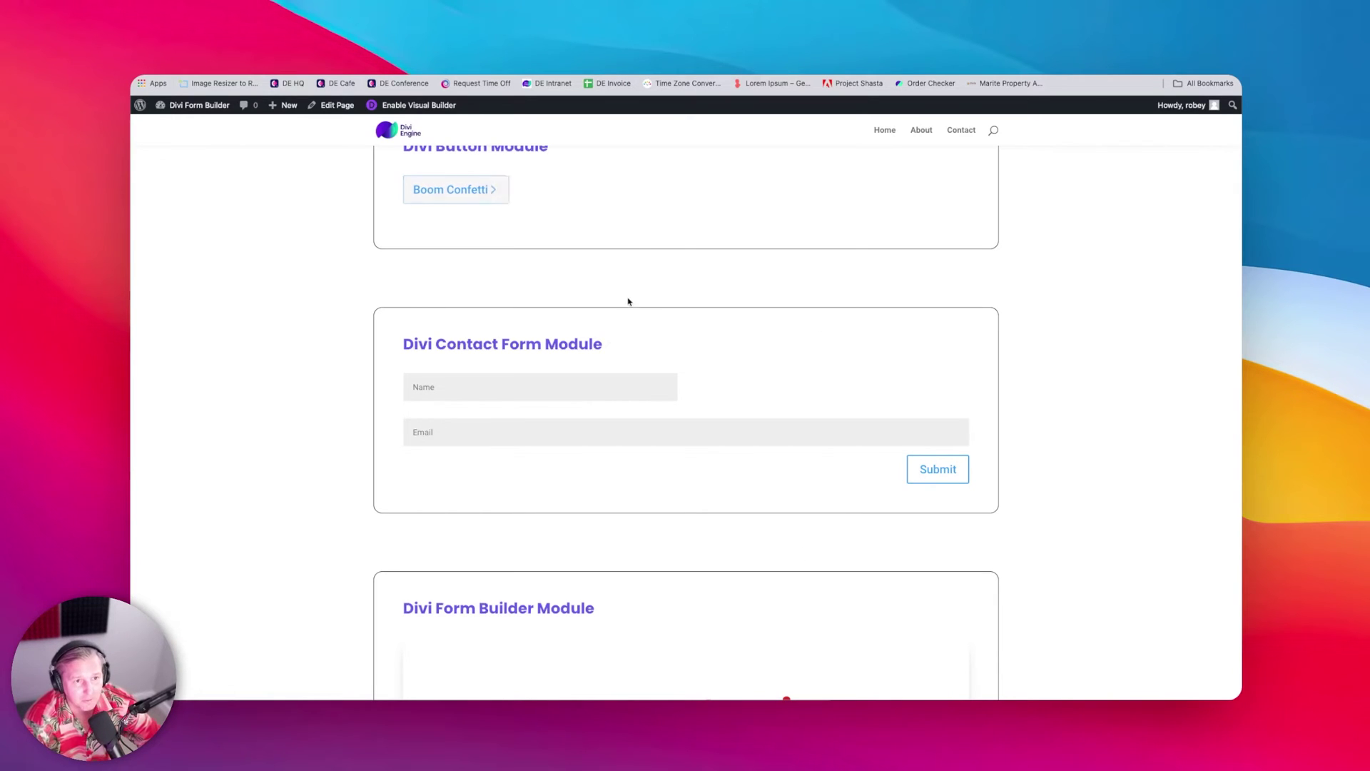
pyautogui.rightClick(921, 475)
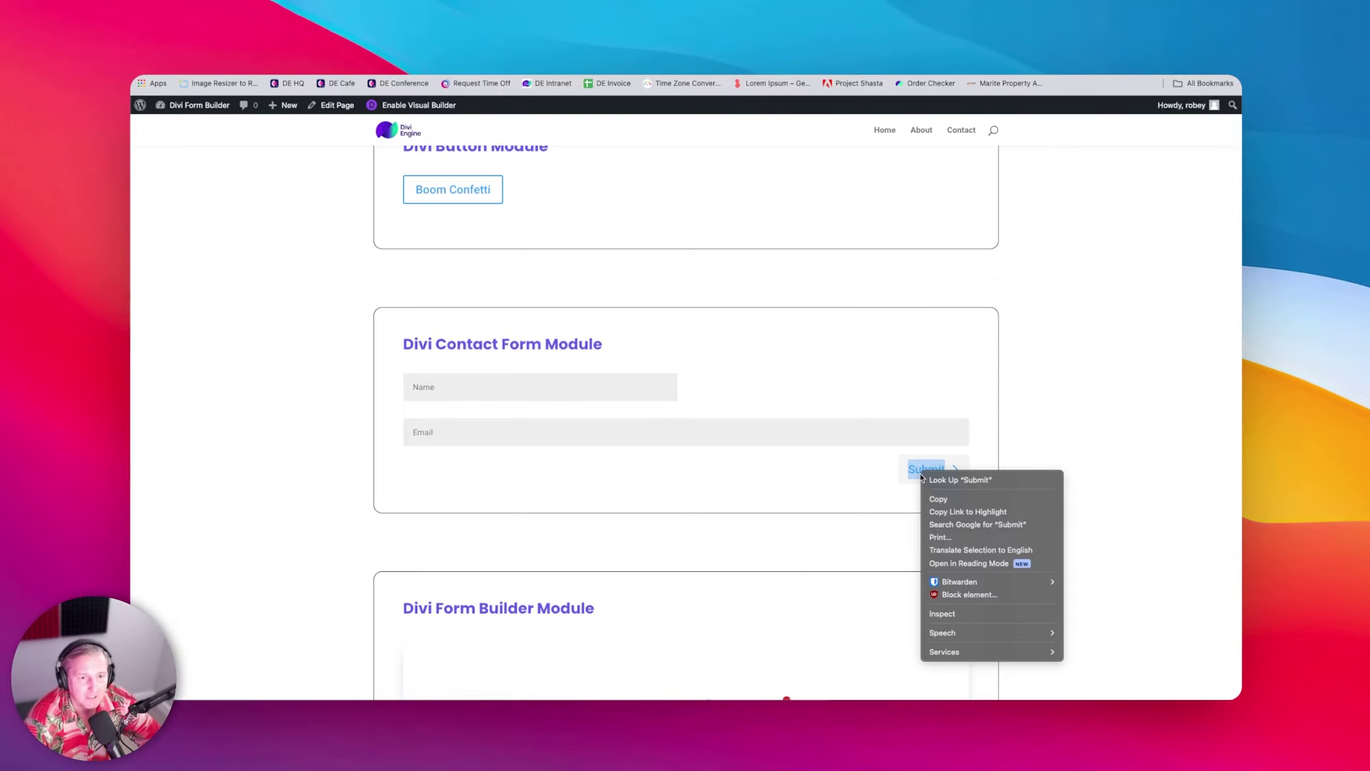
pyautogui.click(962, 615)
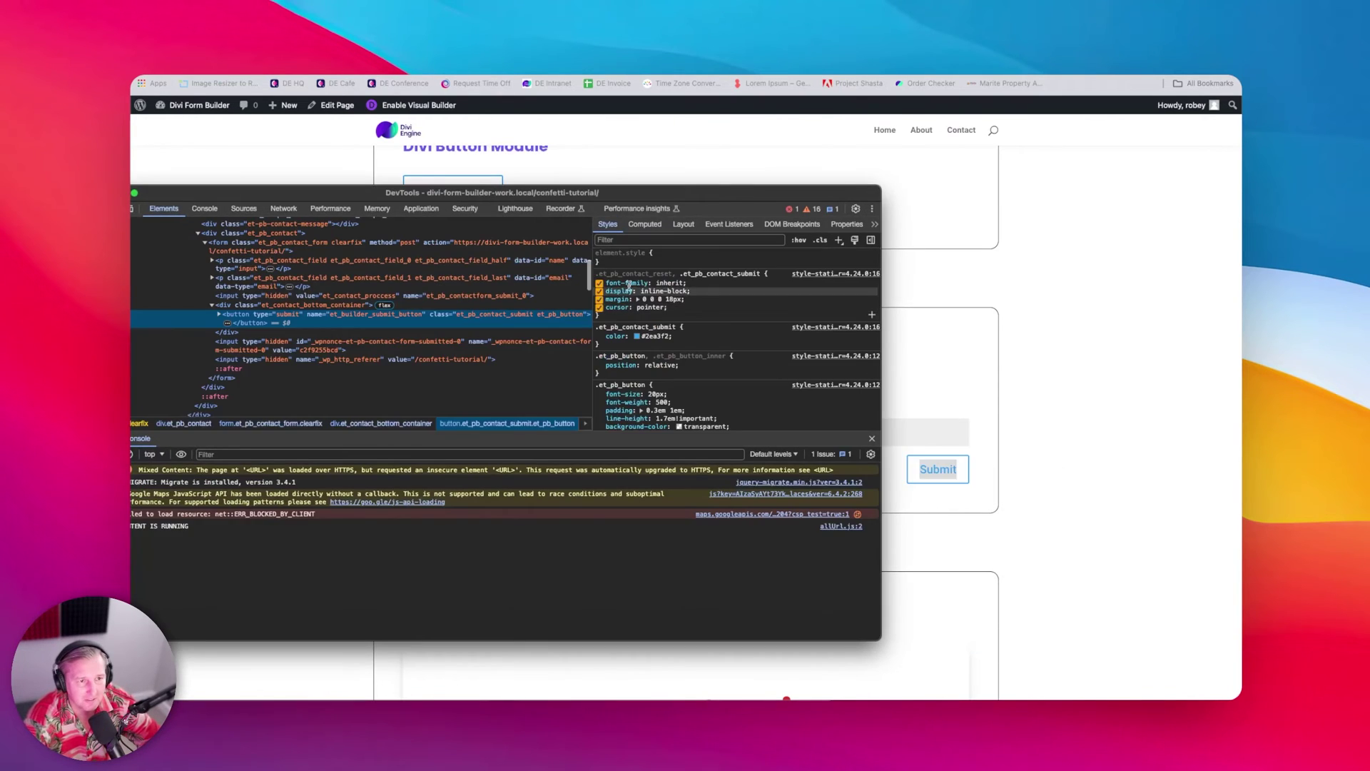
pyautogui.moveTo(640, 198); pyautogui.dragTo(716, 142)
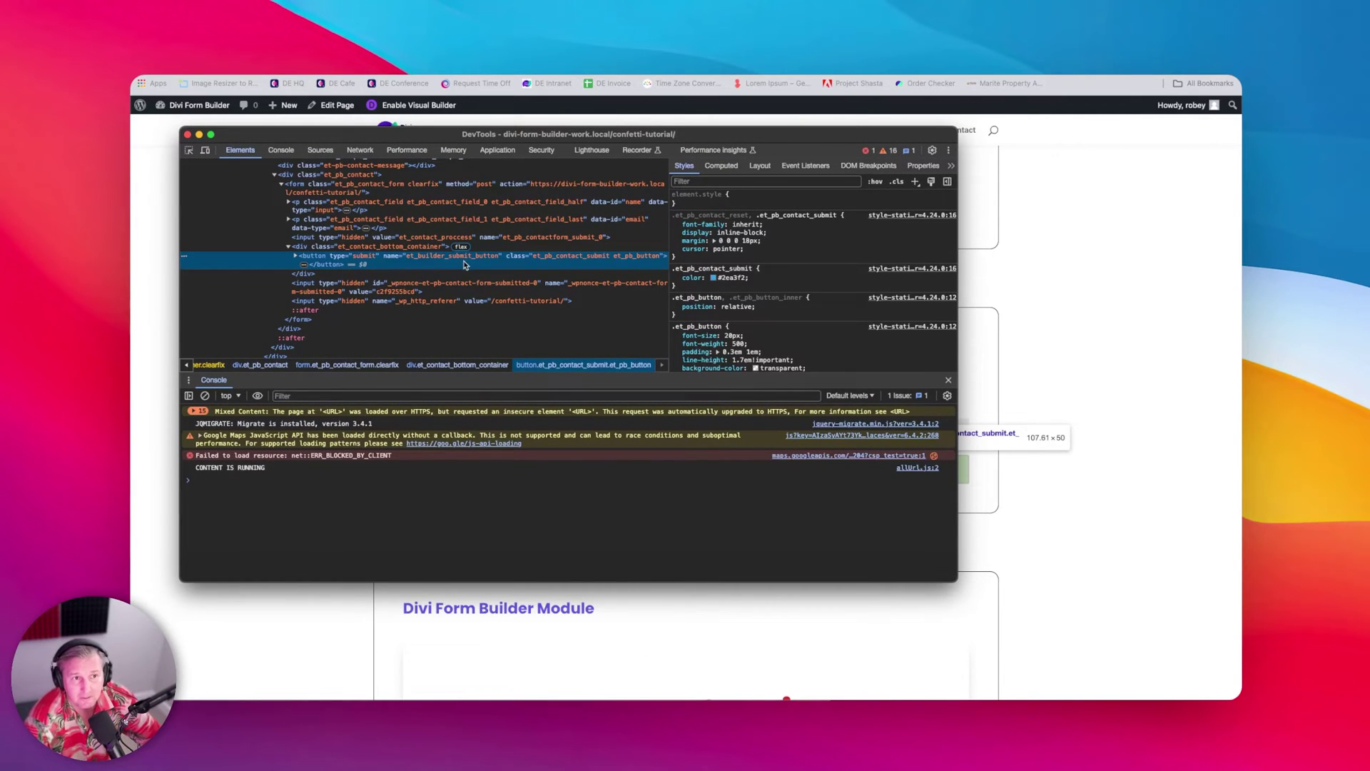
pyautogui.doubleClick(558, 257)
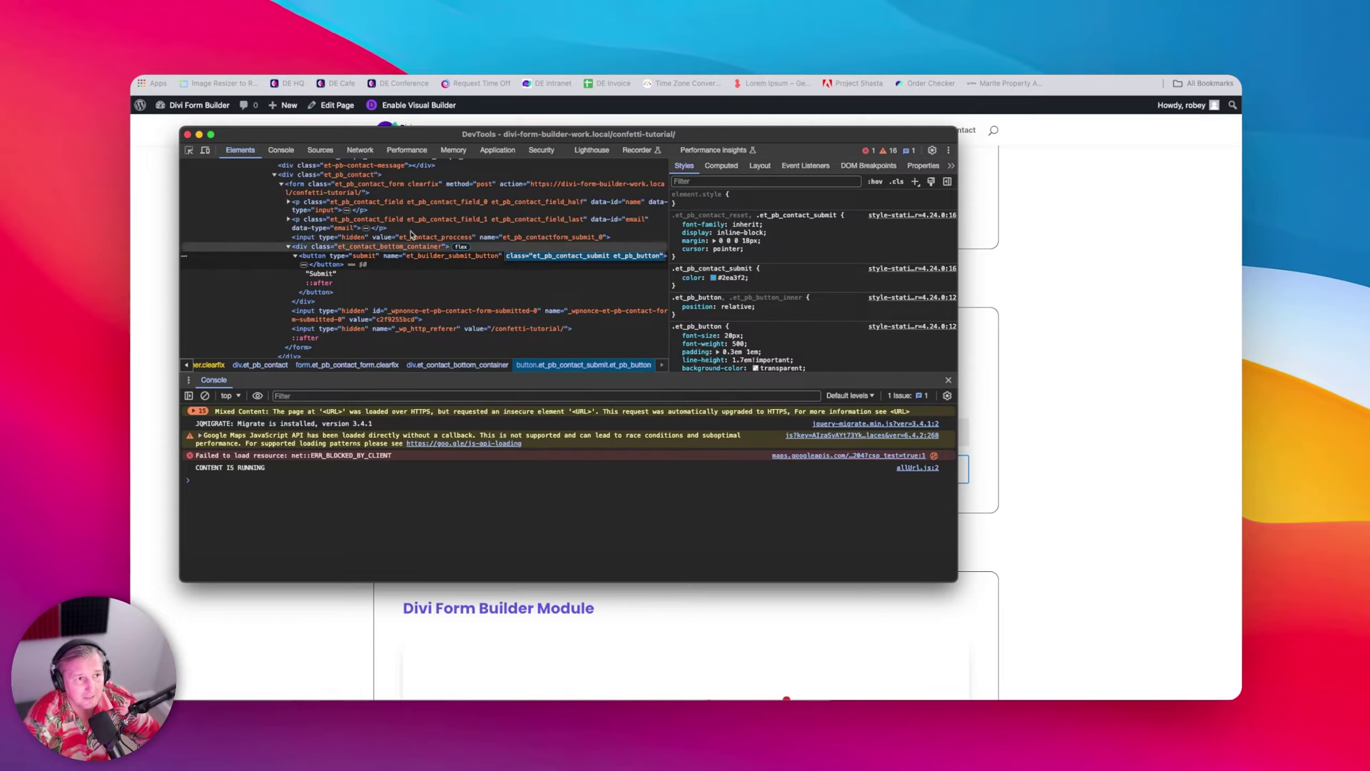
pyautogui.moveTo(470, 135); pyautogui.dragTo(346, 56)
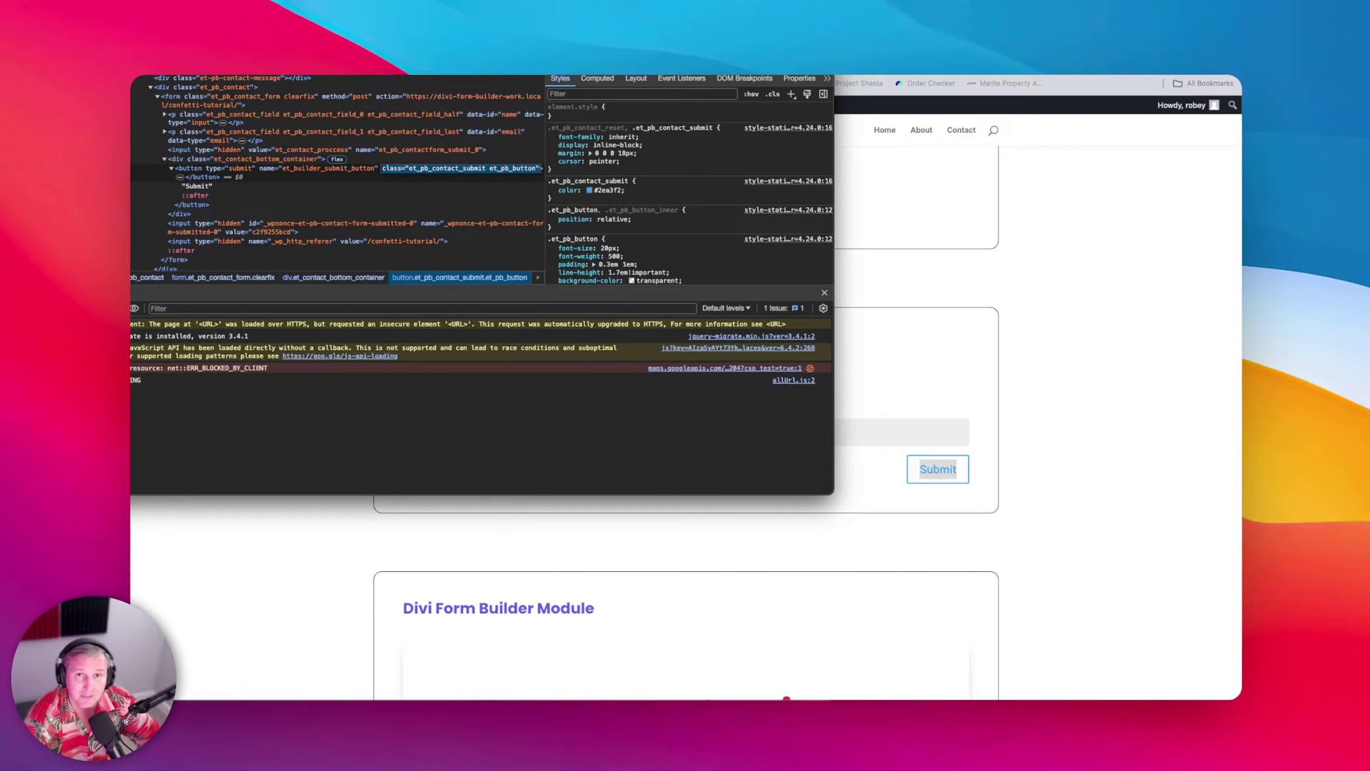
pyautogui.press('super+alt+i')
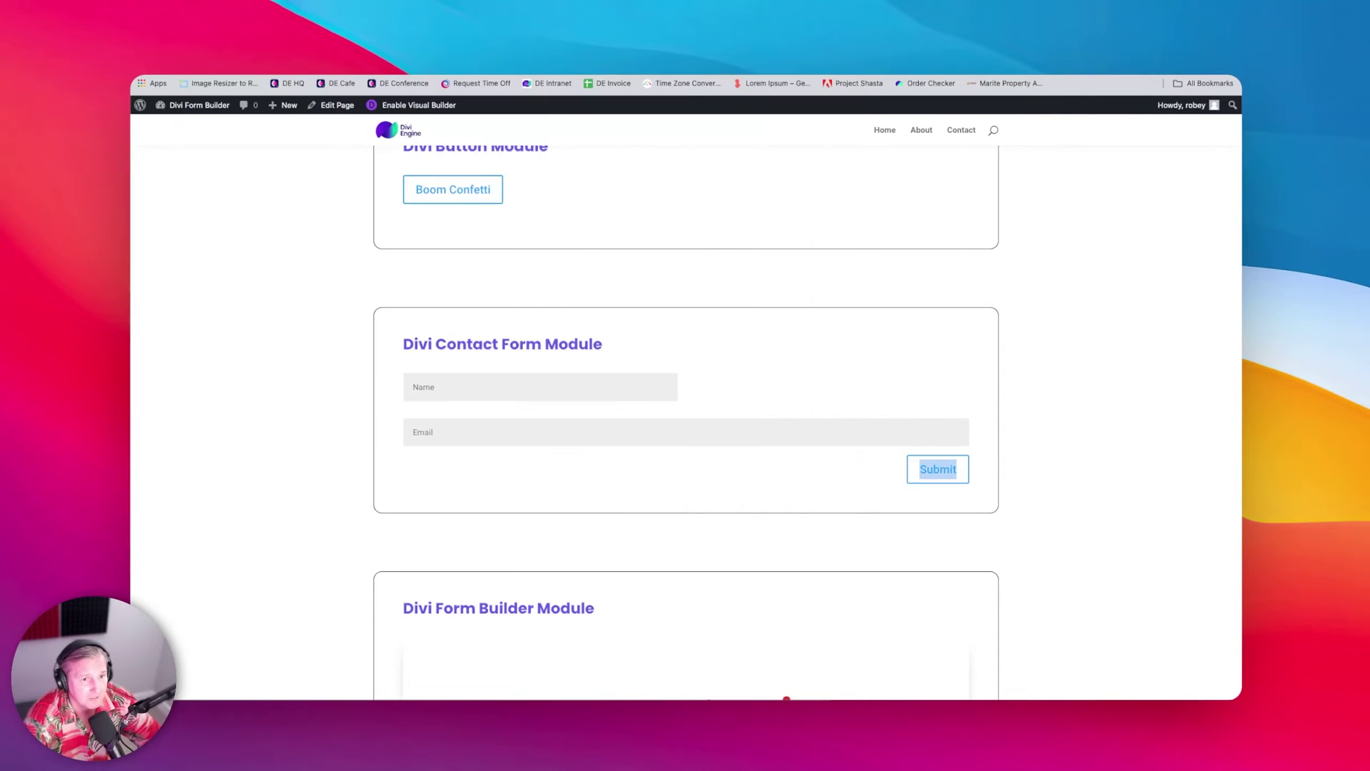
# Step: In the visual builder, add a Code module below the contact form with the admin label "Divi Form Module Code"
pyautogui.click(412, 105)
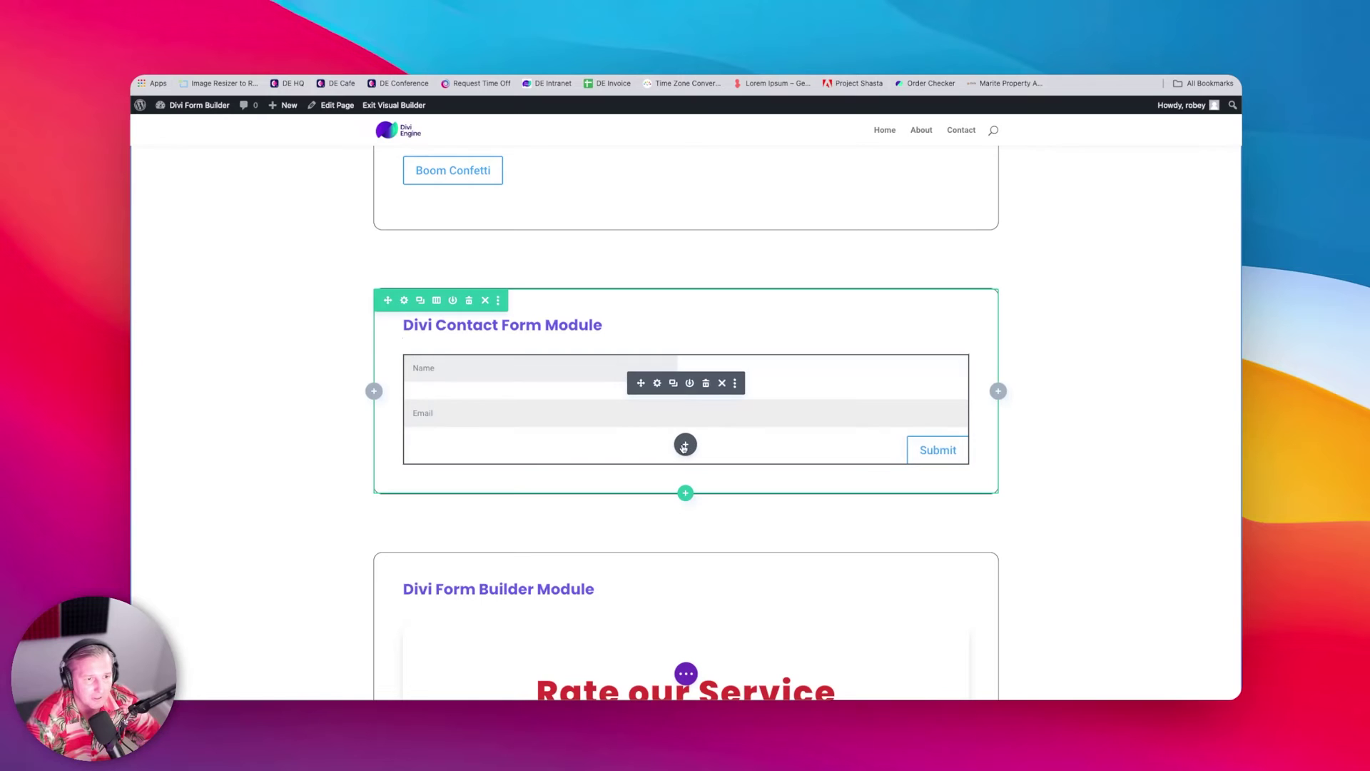
pyautogui.click(685, 444)
pyautogui.write('code')
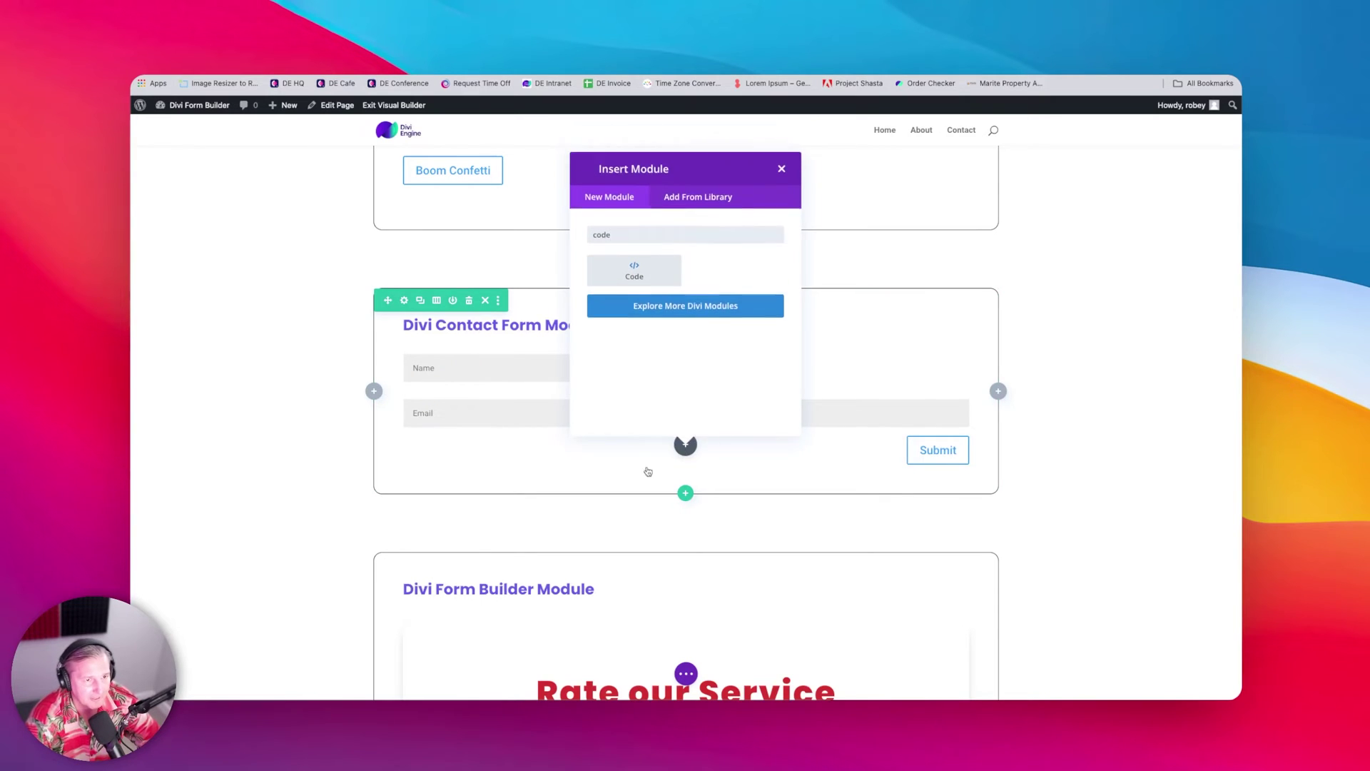
pyautogui.click(614, 265)
pyautogui.click(721, 450)
pyautogui.click(721, 375)
pyautogui.write('Divi Form Builder Modul')
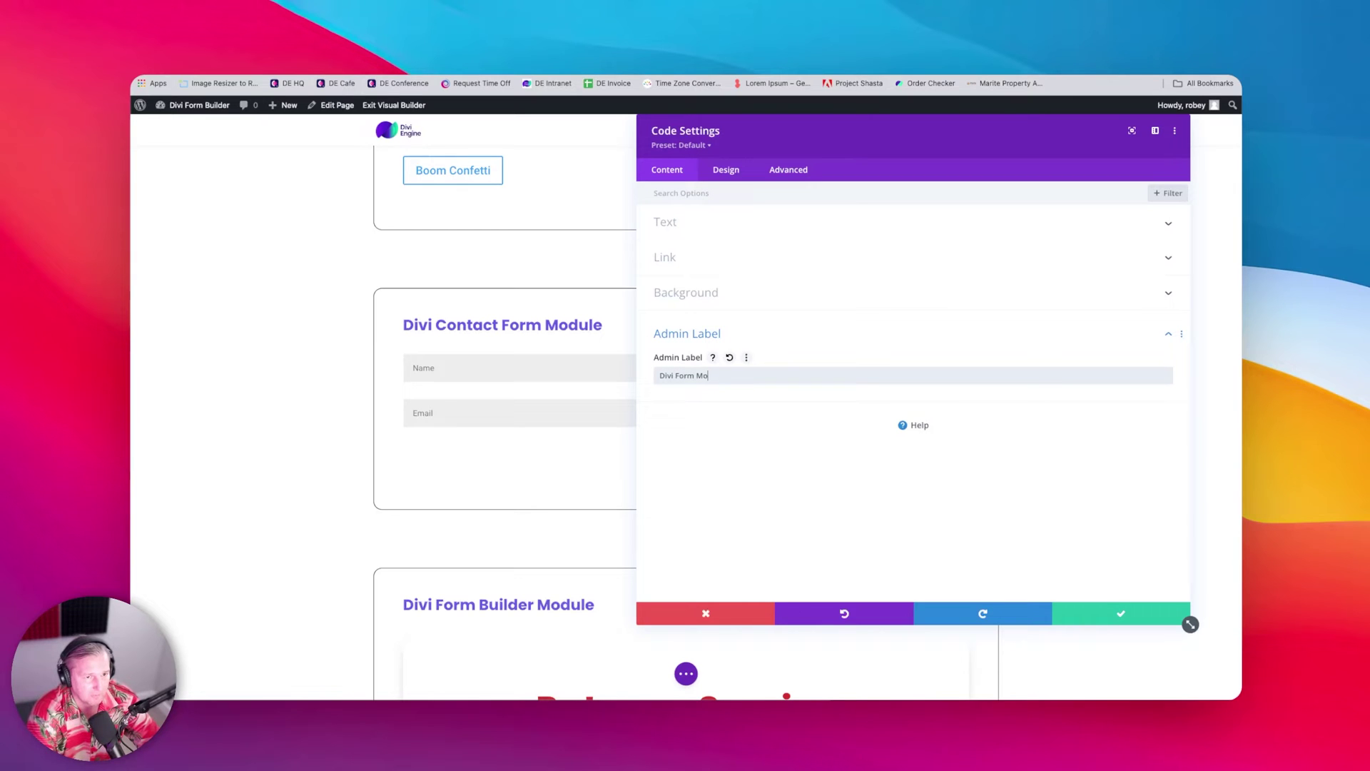
pyautogui.write('e')
# Step: Insert the canvas-confetti 1.6.0 library script from Divi Engine's contact form confetti snippet page into the Code module
pyautogui.click(701, 223)
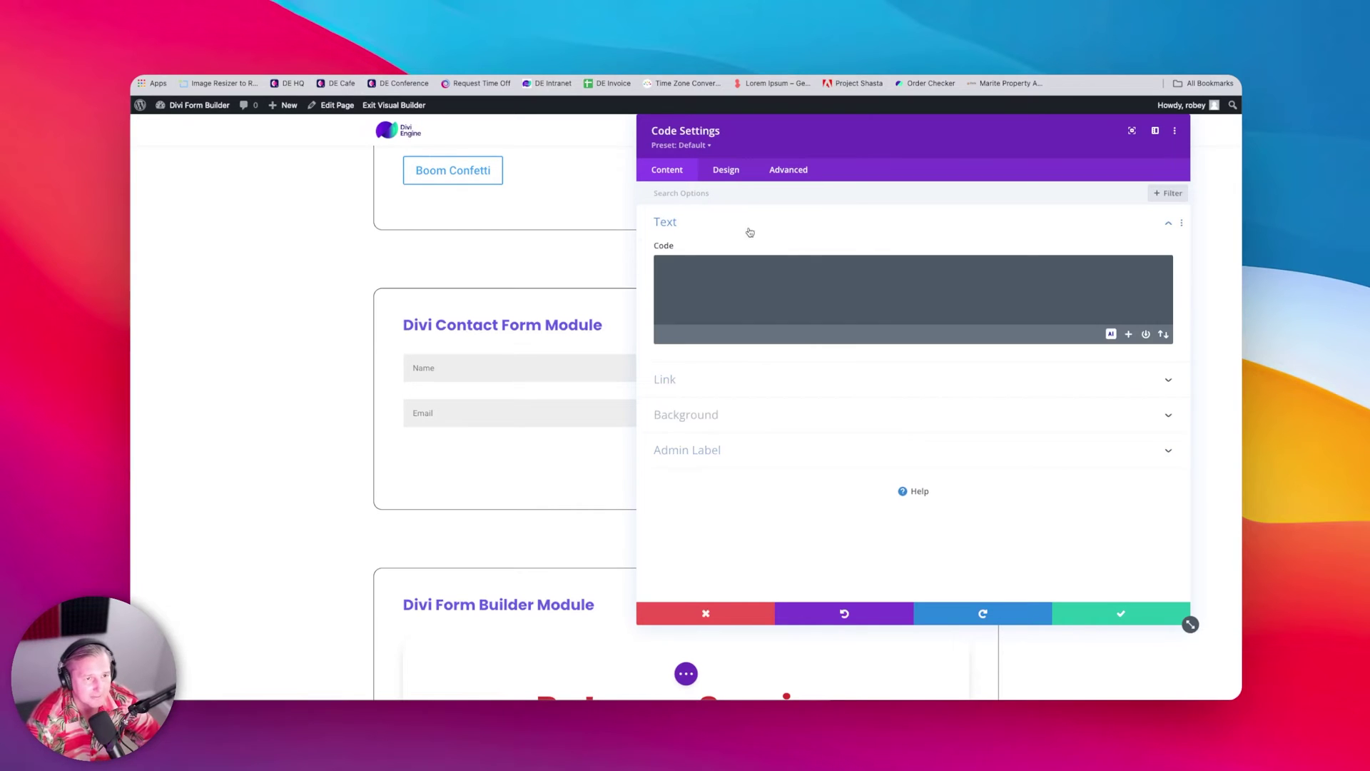
pyautogui.click(743, 293)
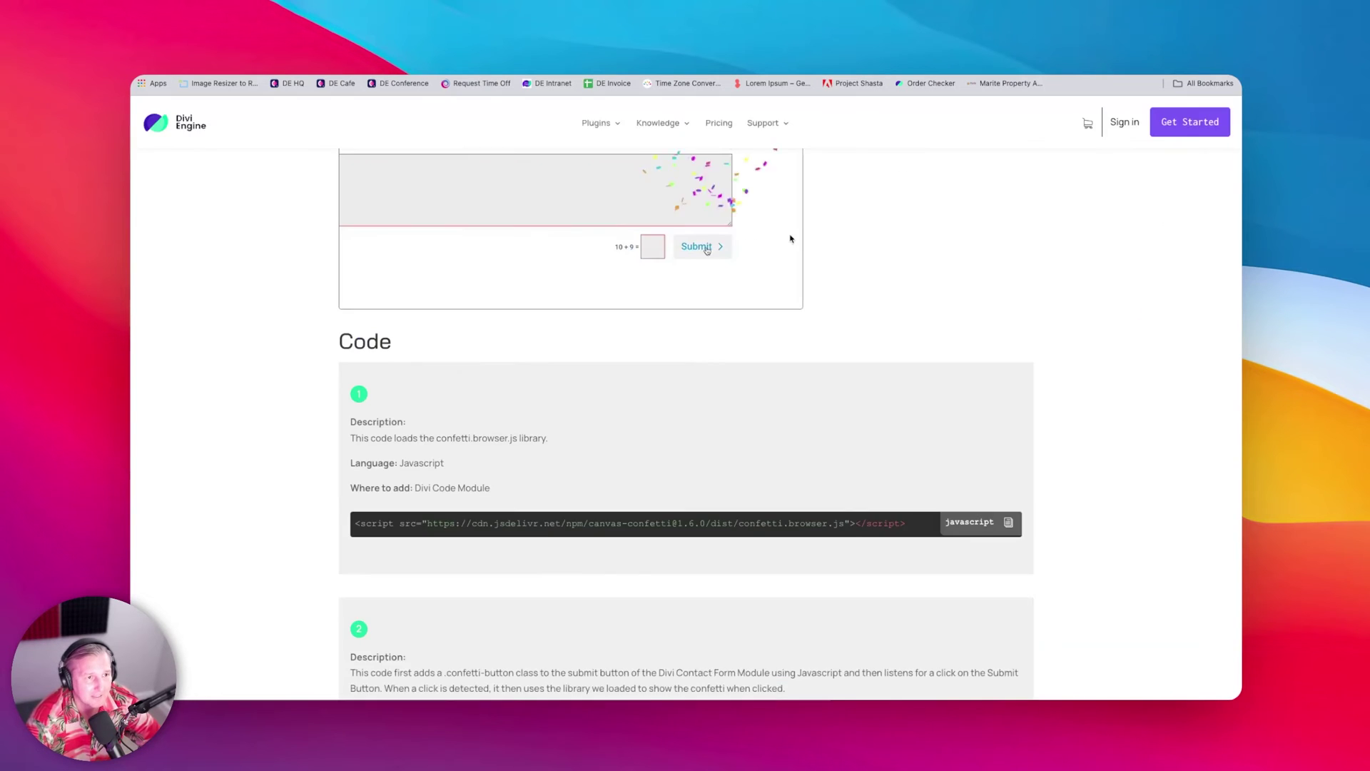
pyautogui.scroll(10, 801, 229)
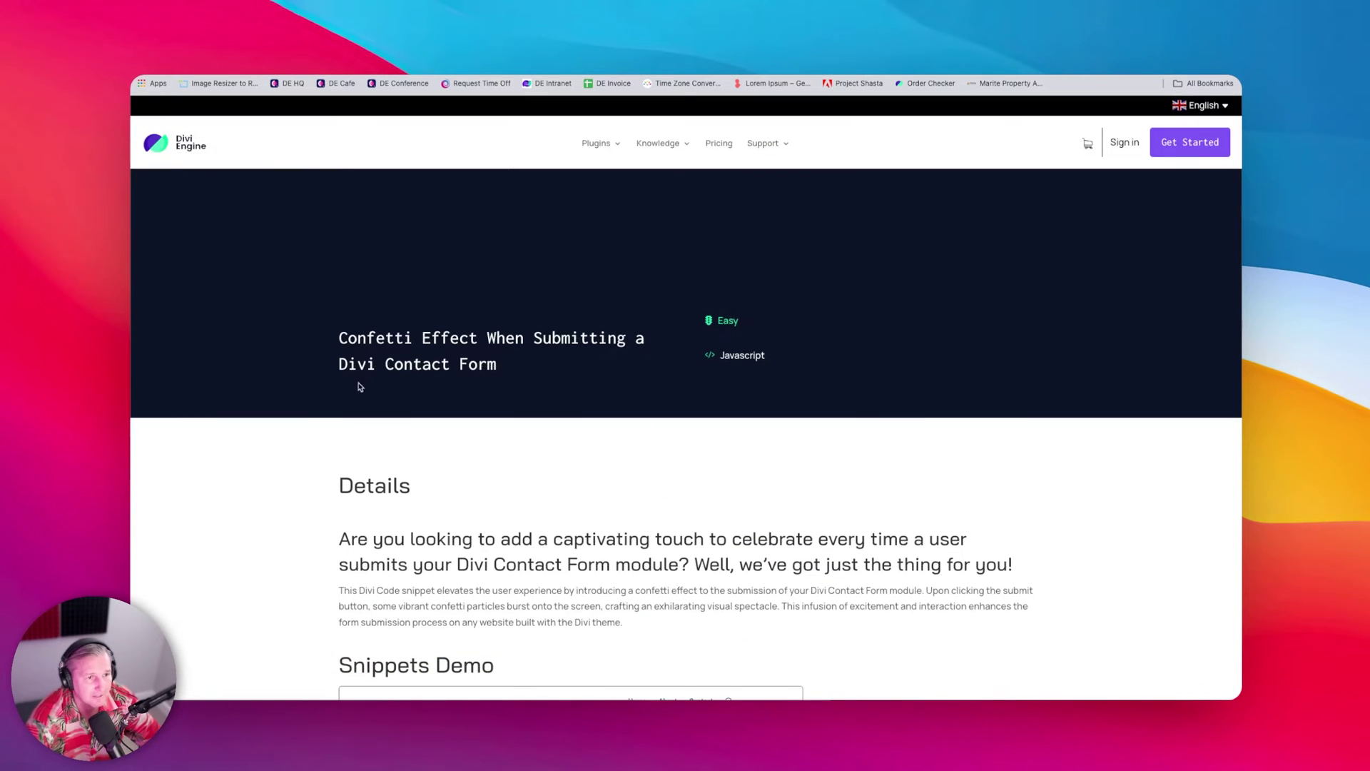
pyautogui.scroll(-15, 564, 442)
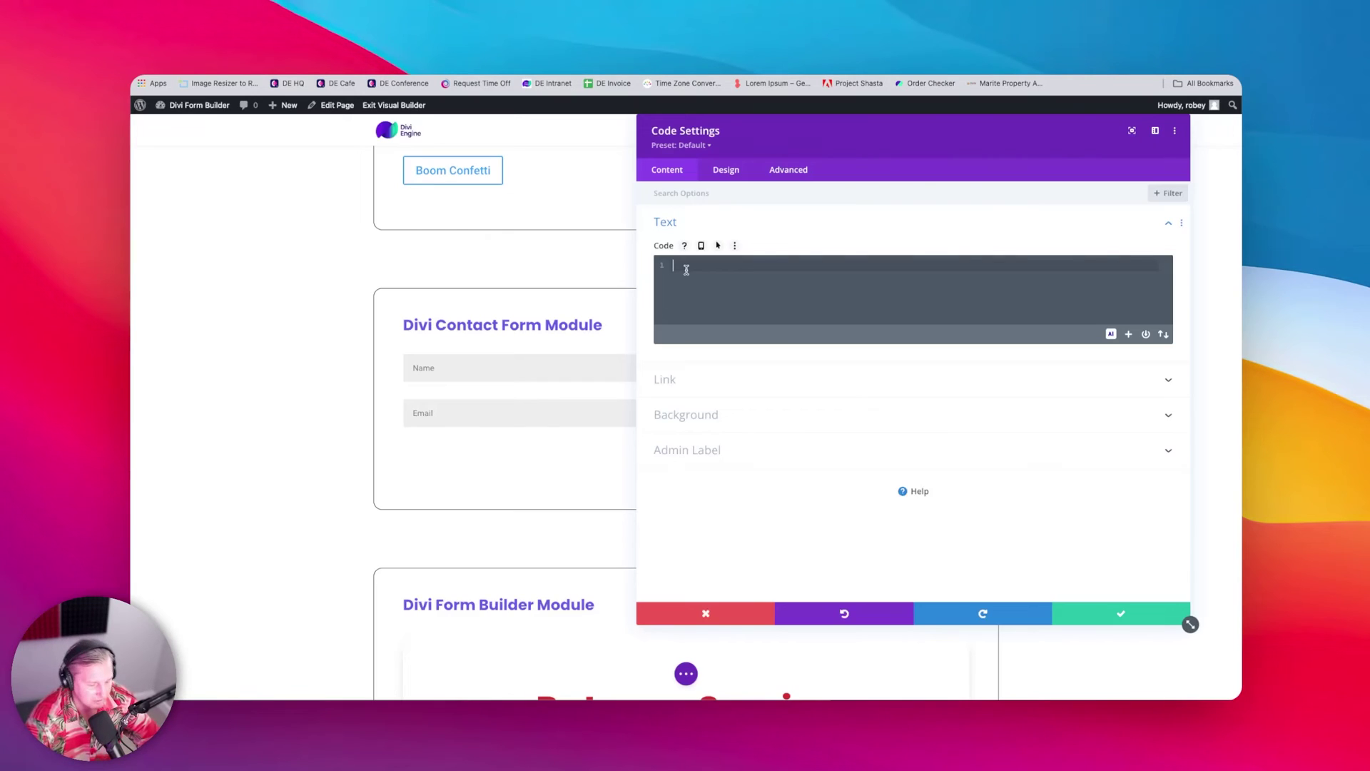
pyautogui.press('super+v')
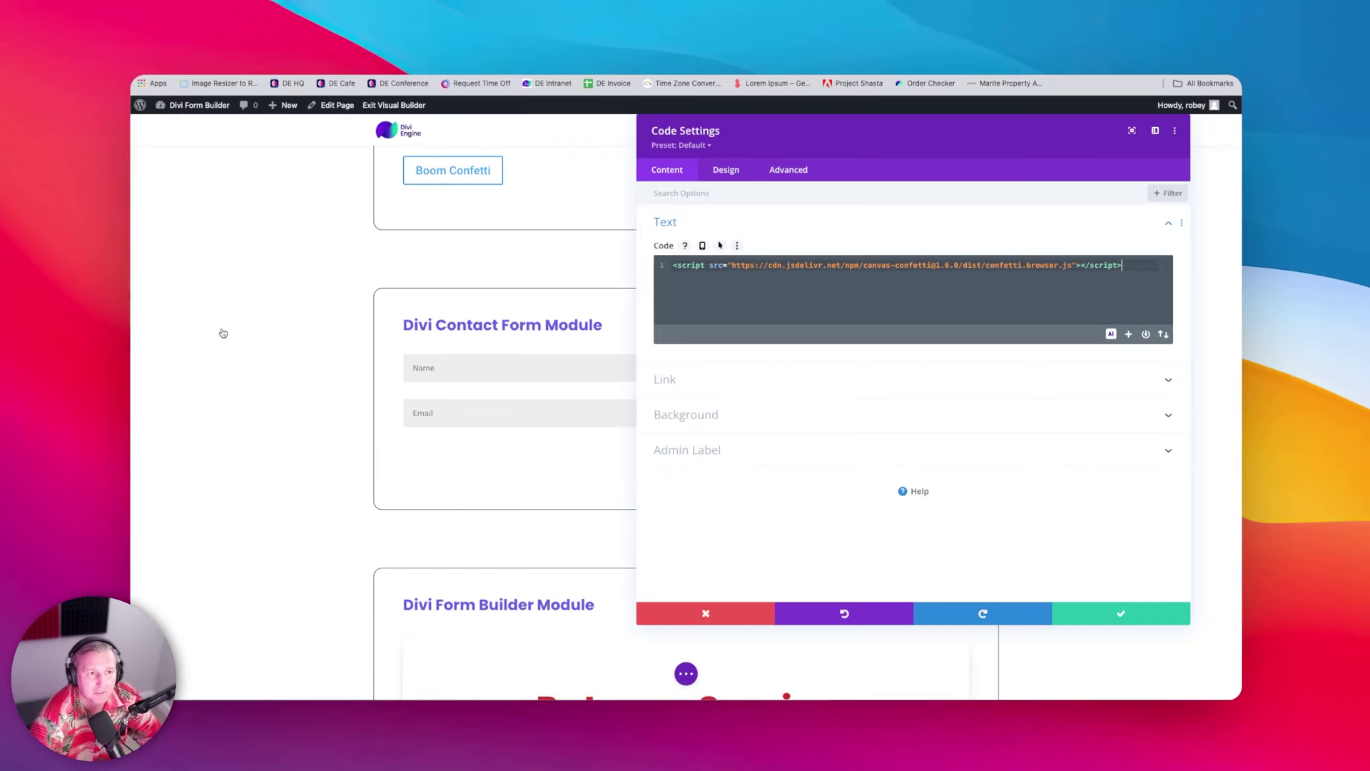
# Step: Copy the second contact form snippet, which adds the confetti-button class and click listener, and paste it below the library script
pyautogui.scroll(3, 252, 309)
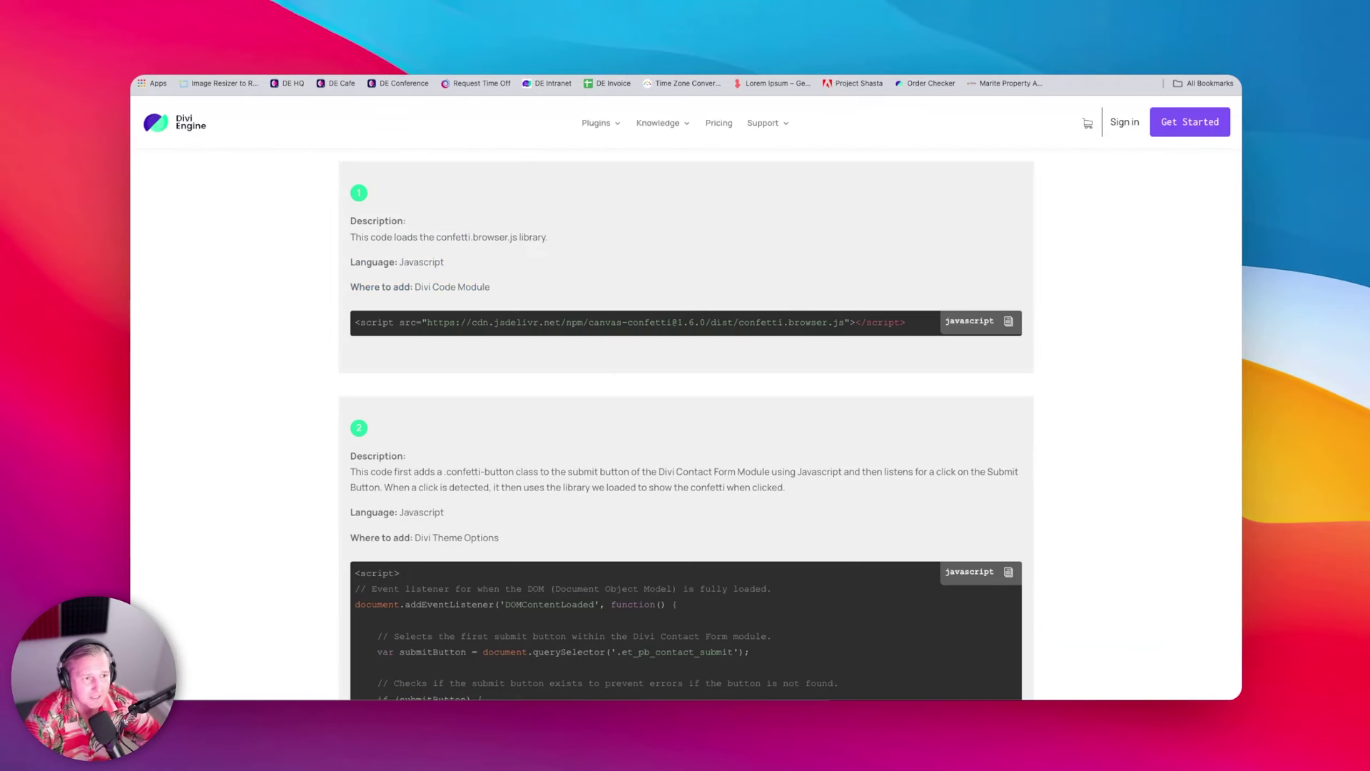
pyautogui.scroll(-12, 507, 618)
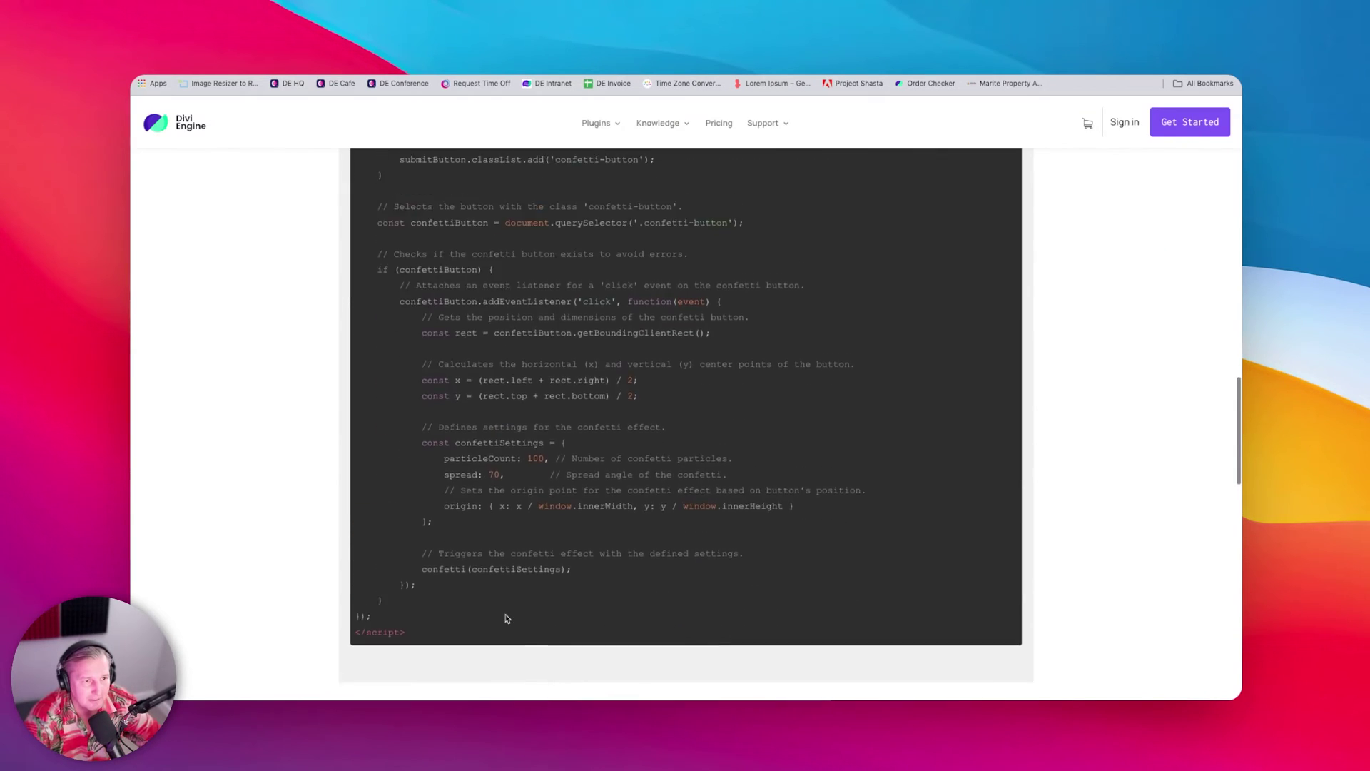
pyautogui.scroll(9, 508, 618)
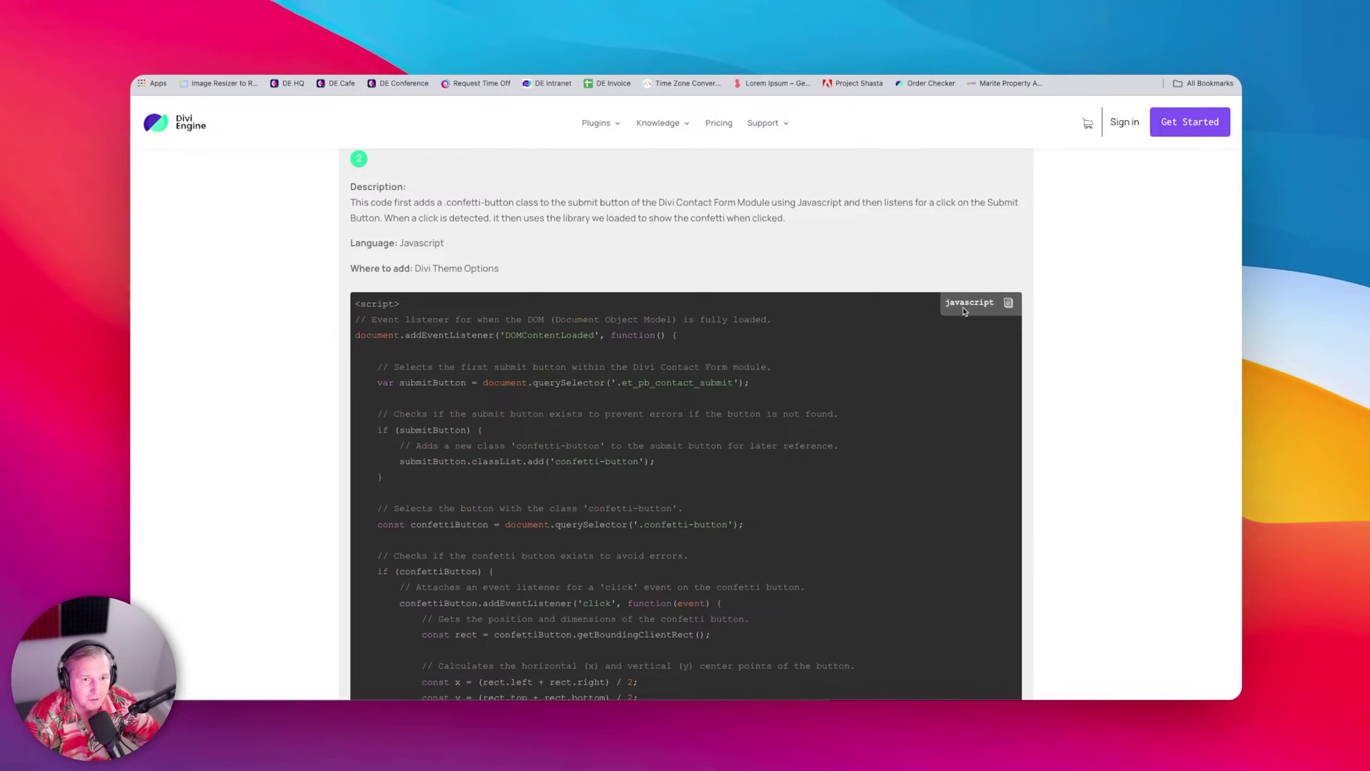
pyautogui.click(1010, 304)
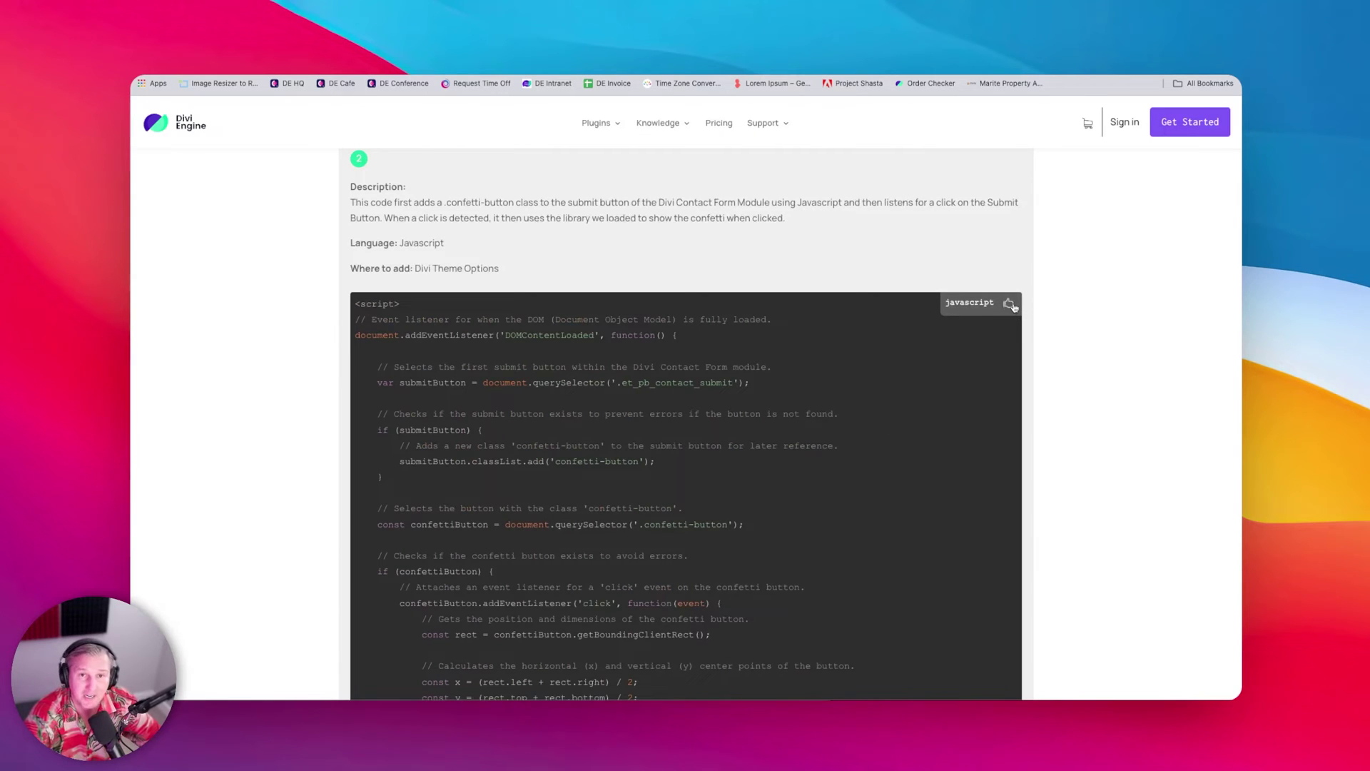
pyautogui.hotkey('ctrl', 'Tab')
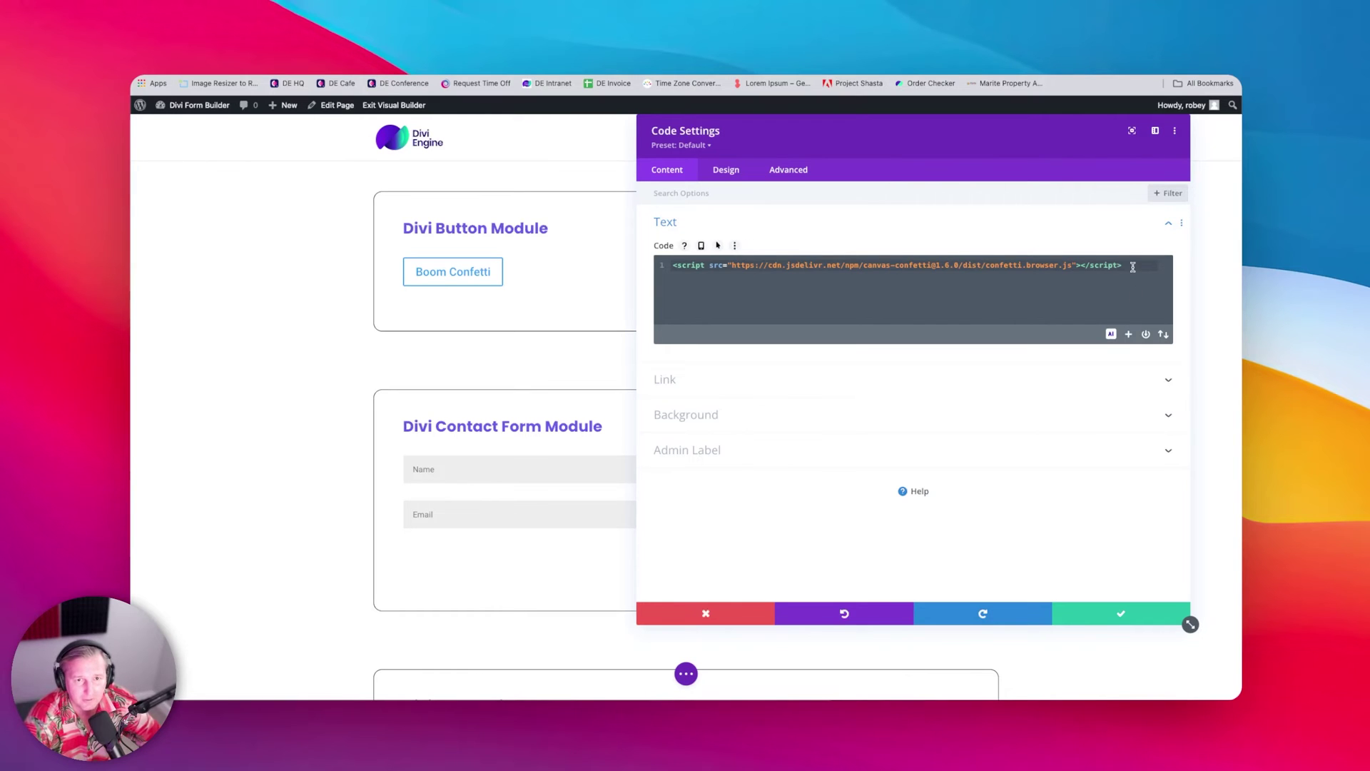
pyautogui.press('super+v')
# Step: Review the pasted script's submit button selector, click listener and confetti settings, and look over the example effects on the canvas-confetti demo page
pyautogui.scroll(10, 887, 354)
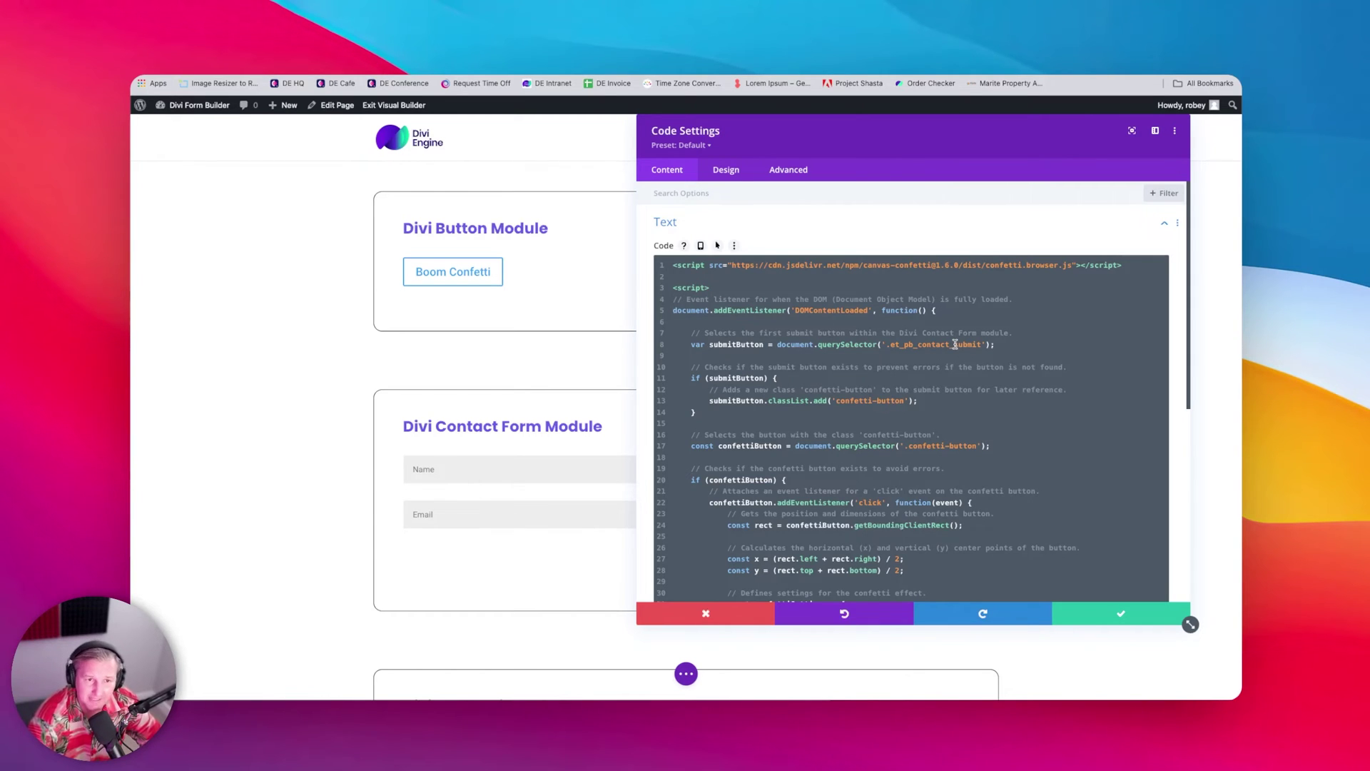
pyautogui.scroll(-2, 826, 390)
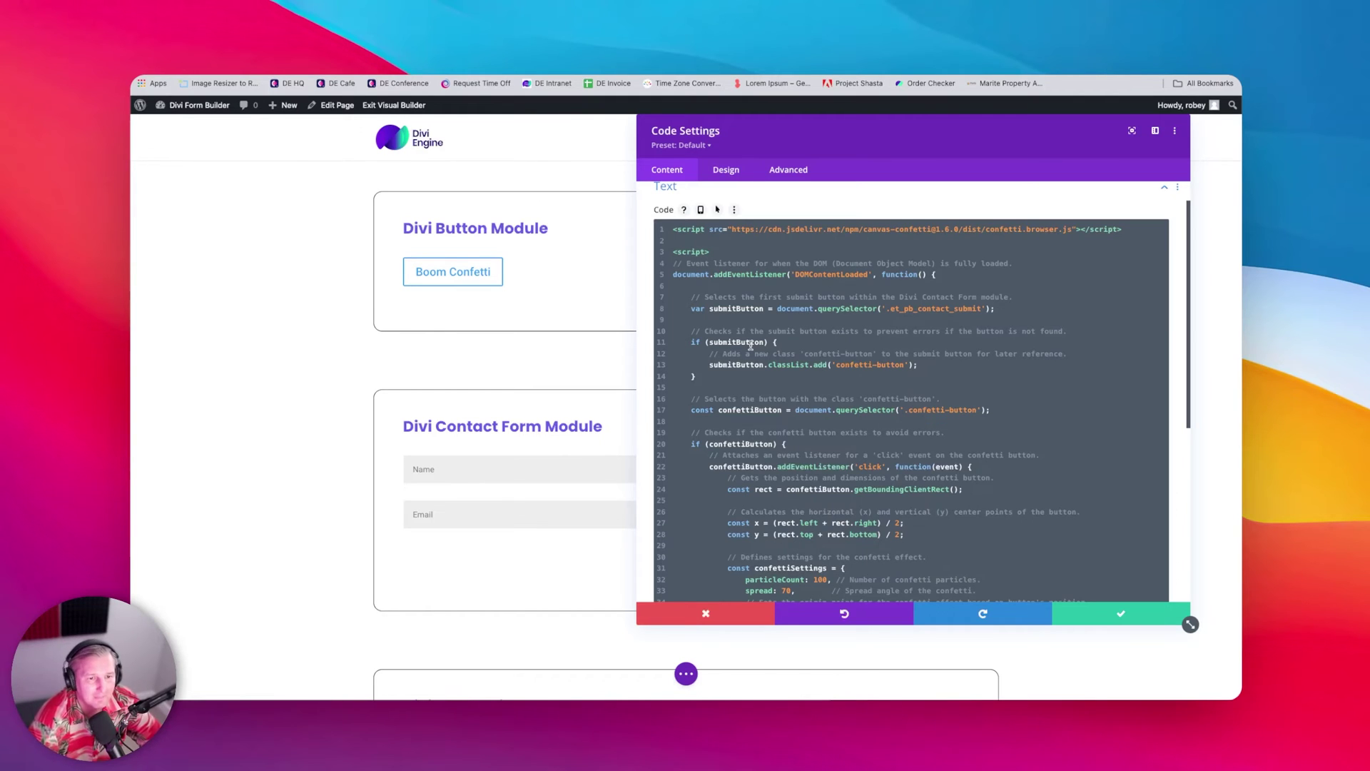
pyautogui.scroll(-3, 857, 457)
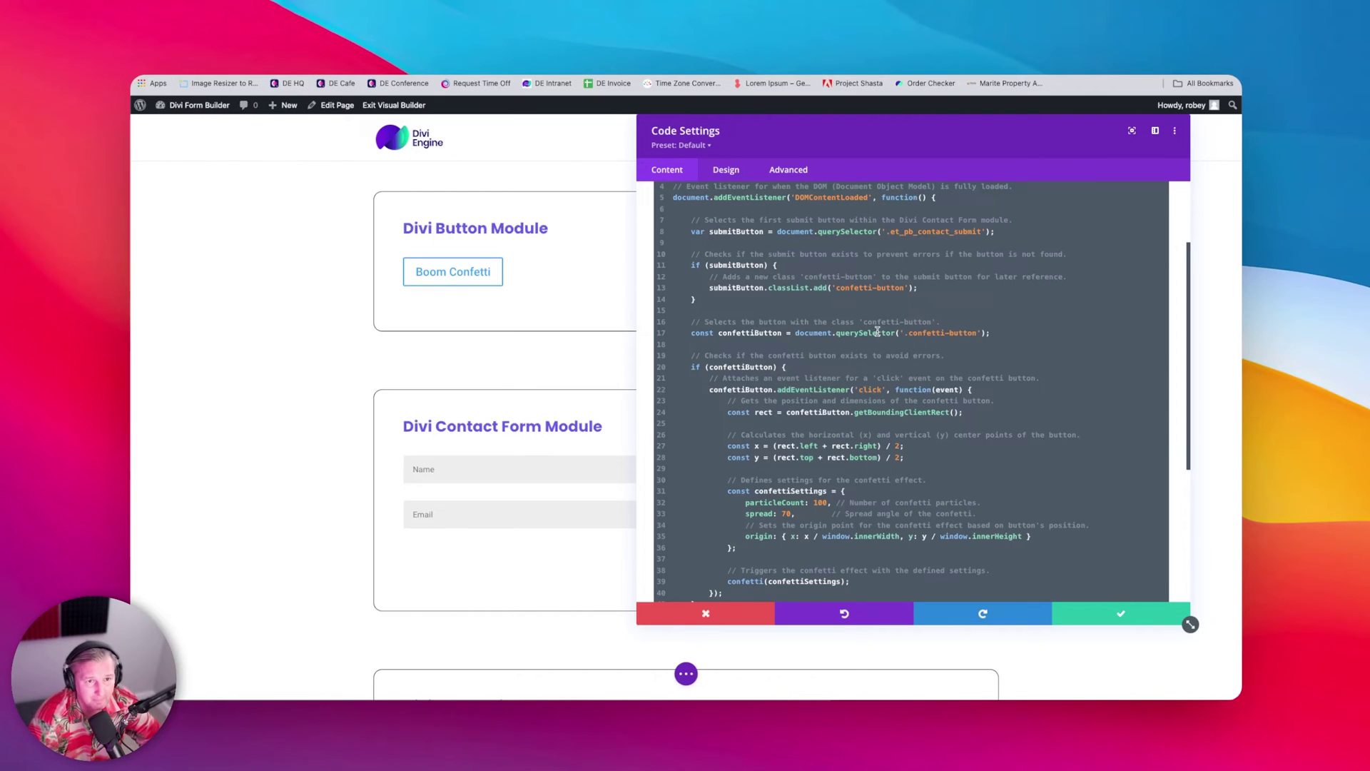
pyautogui.scroll(-2, 877, 332)
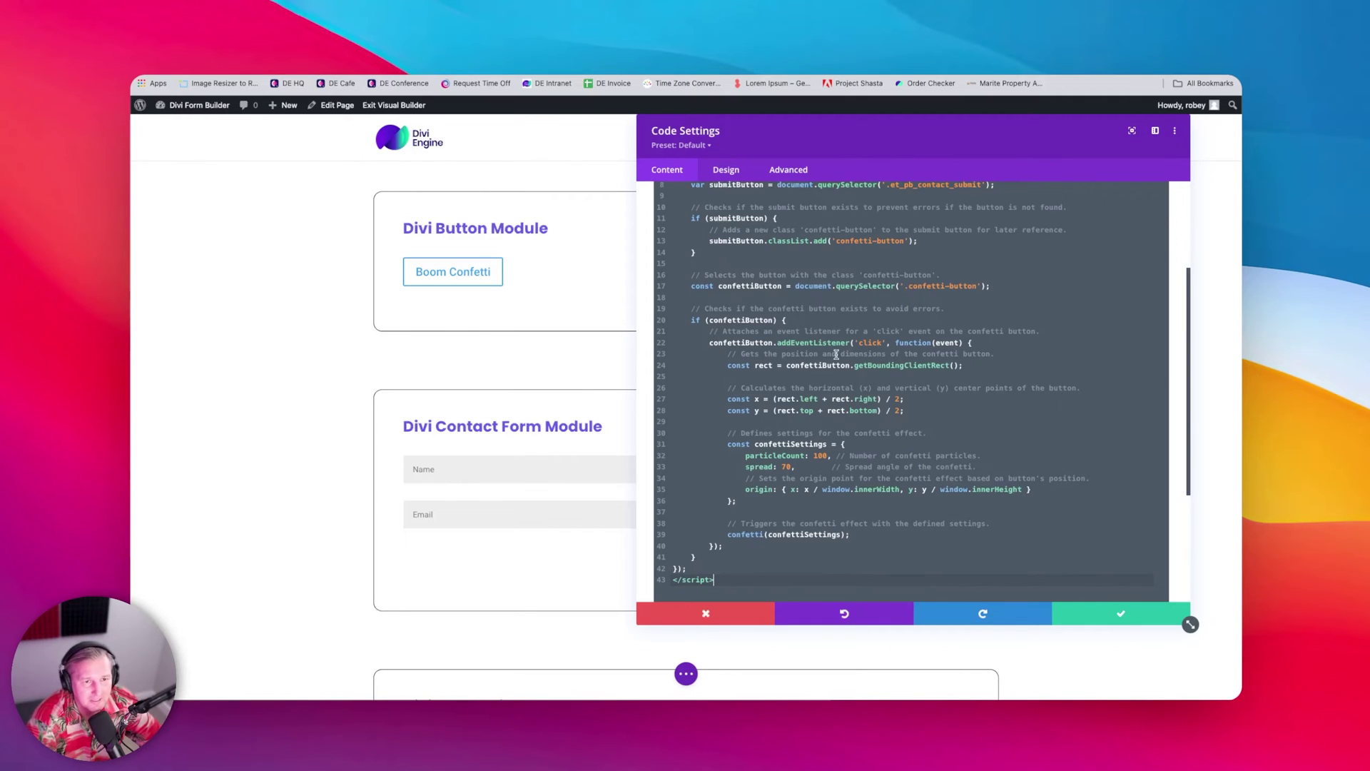
pyautogui.scroll(-2, 869, 347)
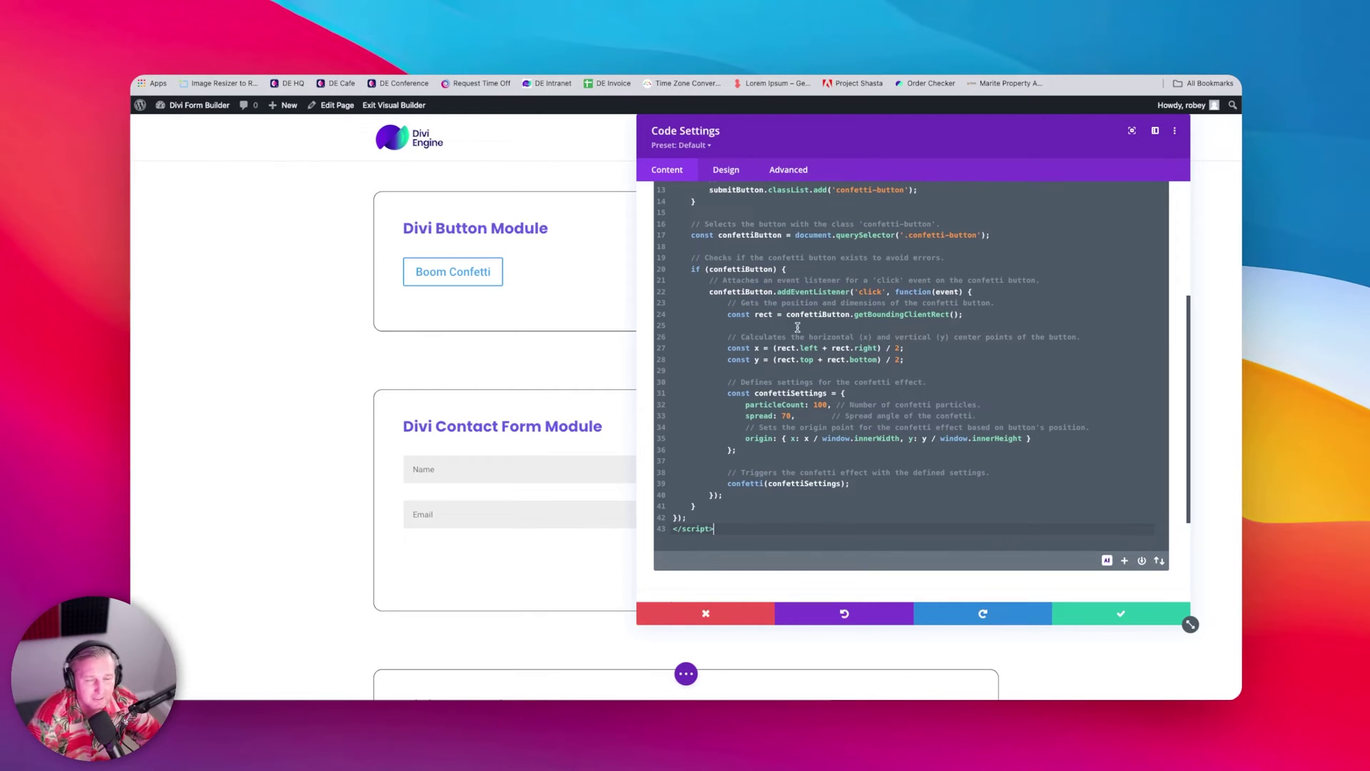
pyautogui.scroll(-2, 869, 361)
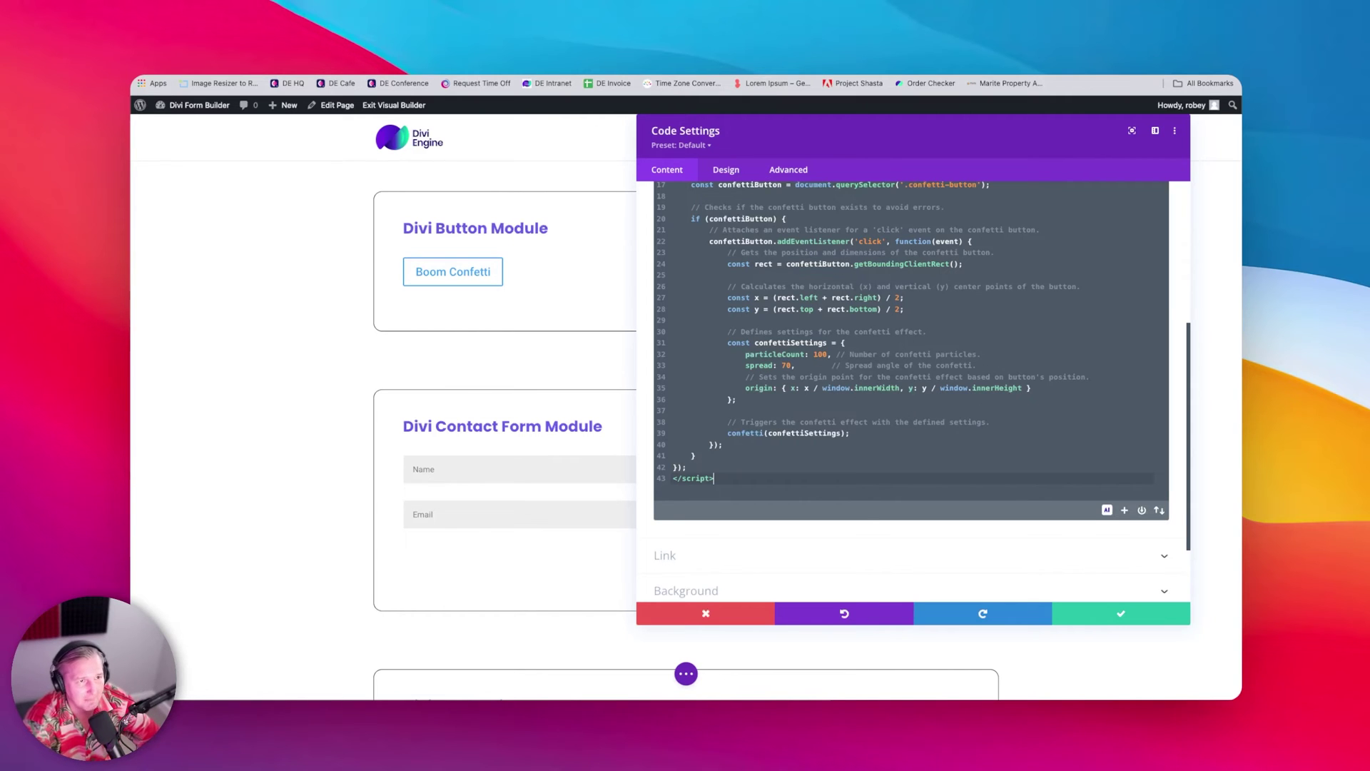
pyautogui.hotkey('ctrl', 'Tab')
pyautogui.scroll(-10, 599, 490)
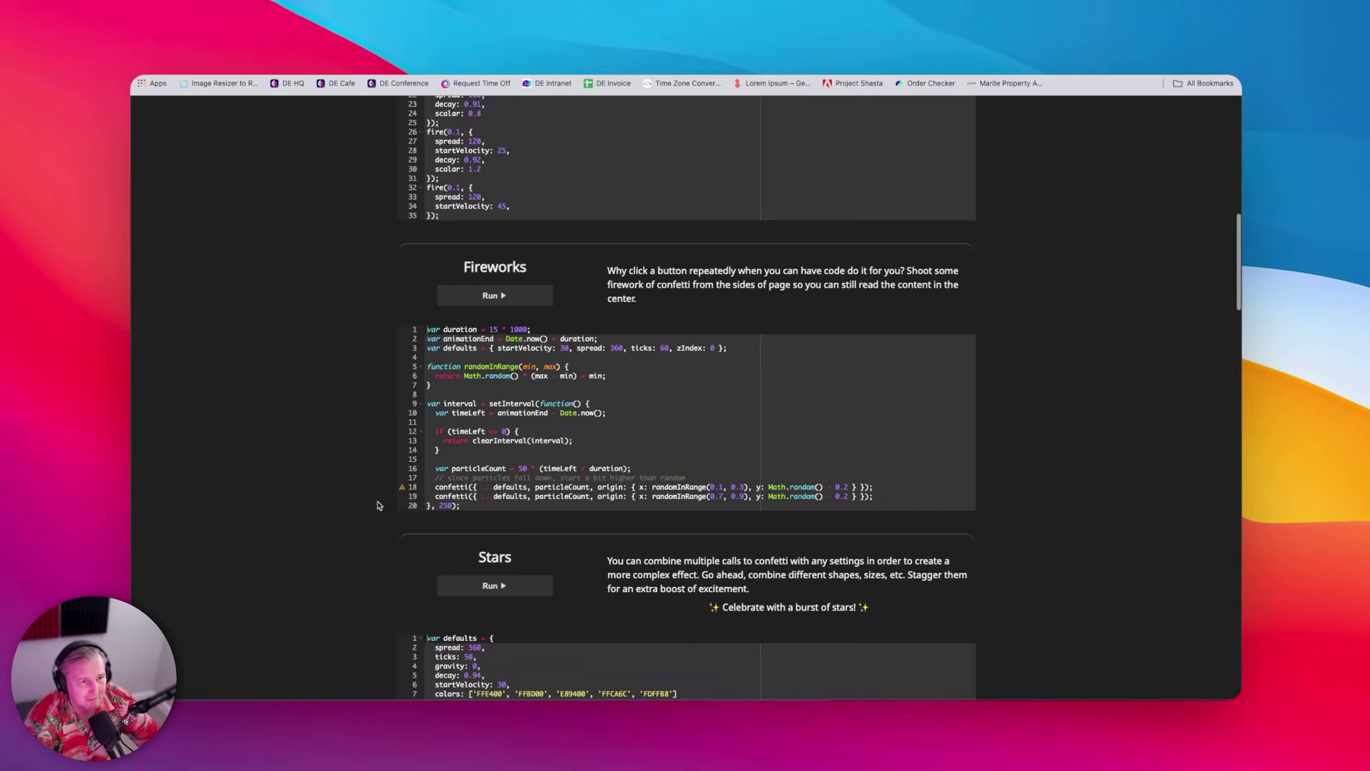
pyautogui.scroll(15, 426, 414)
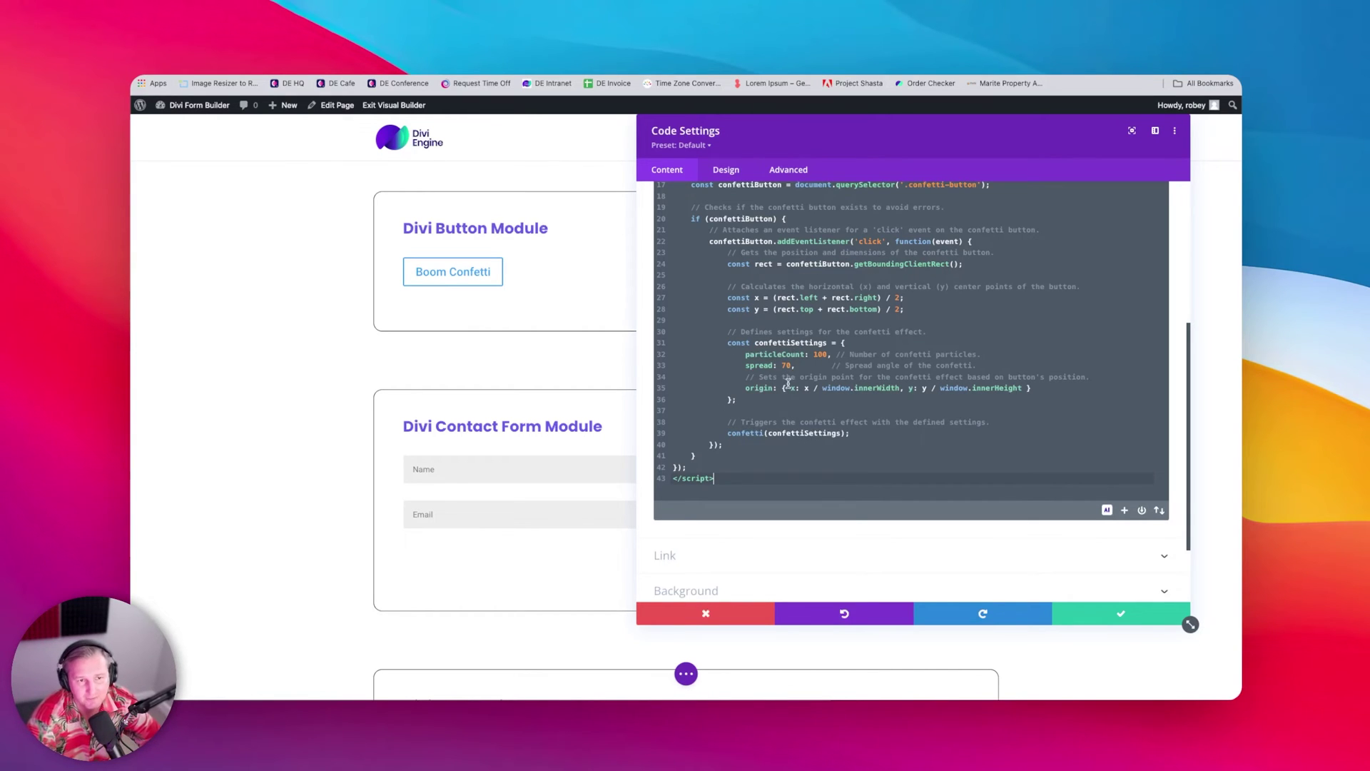
# Step: Save the Code module settings and the page, and return from the visual builder to the live page
pyautogui.click(1079, 614)
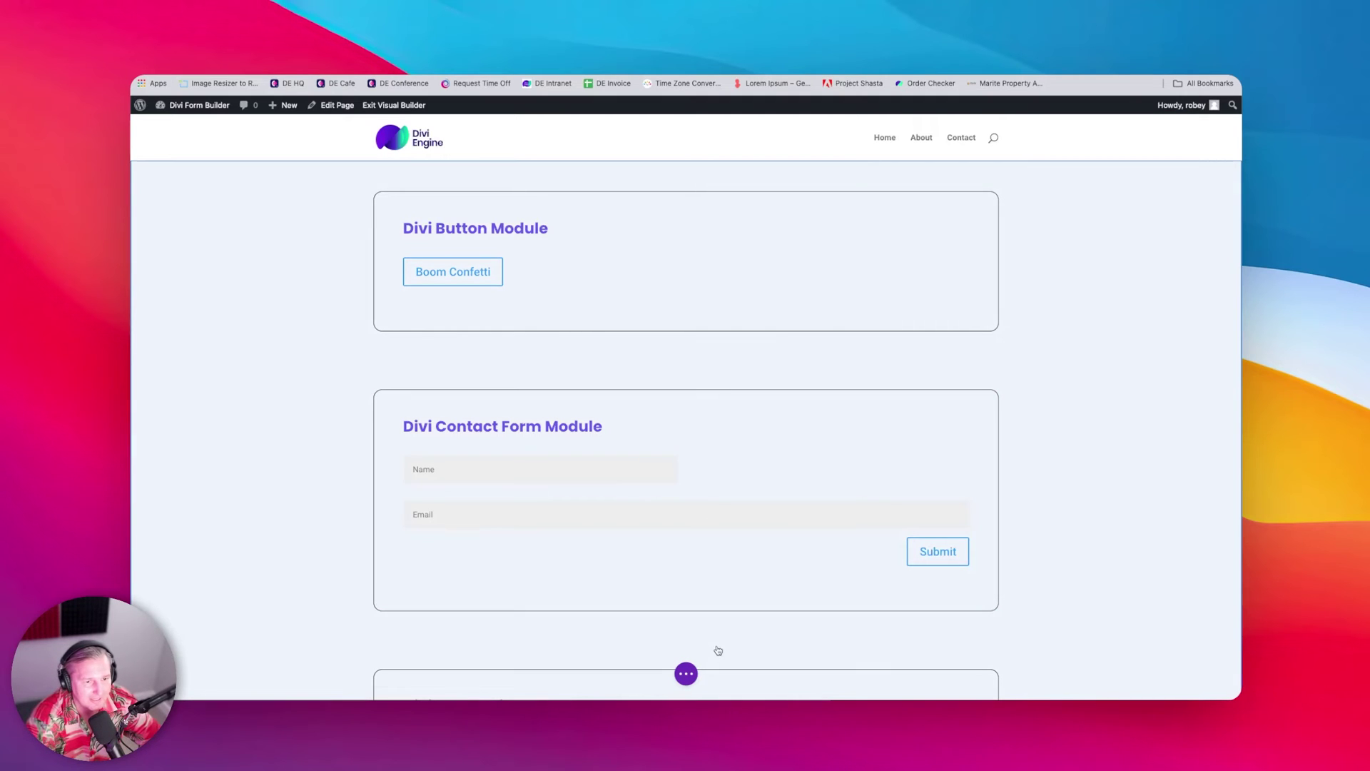
pyautogui.click(687, 673)
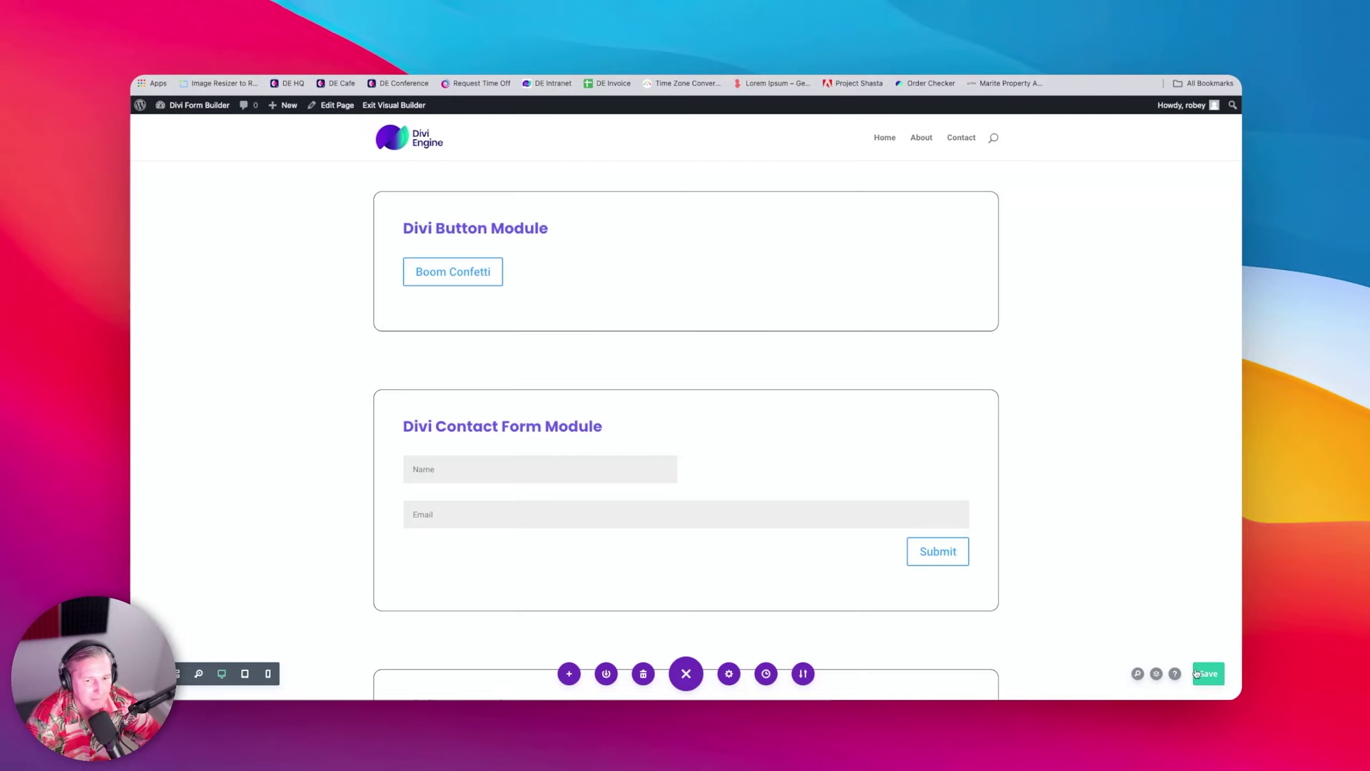
pyautogui.click(1202, 674)
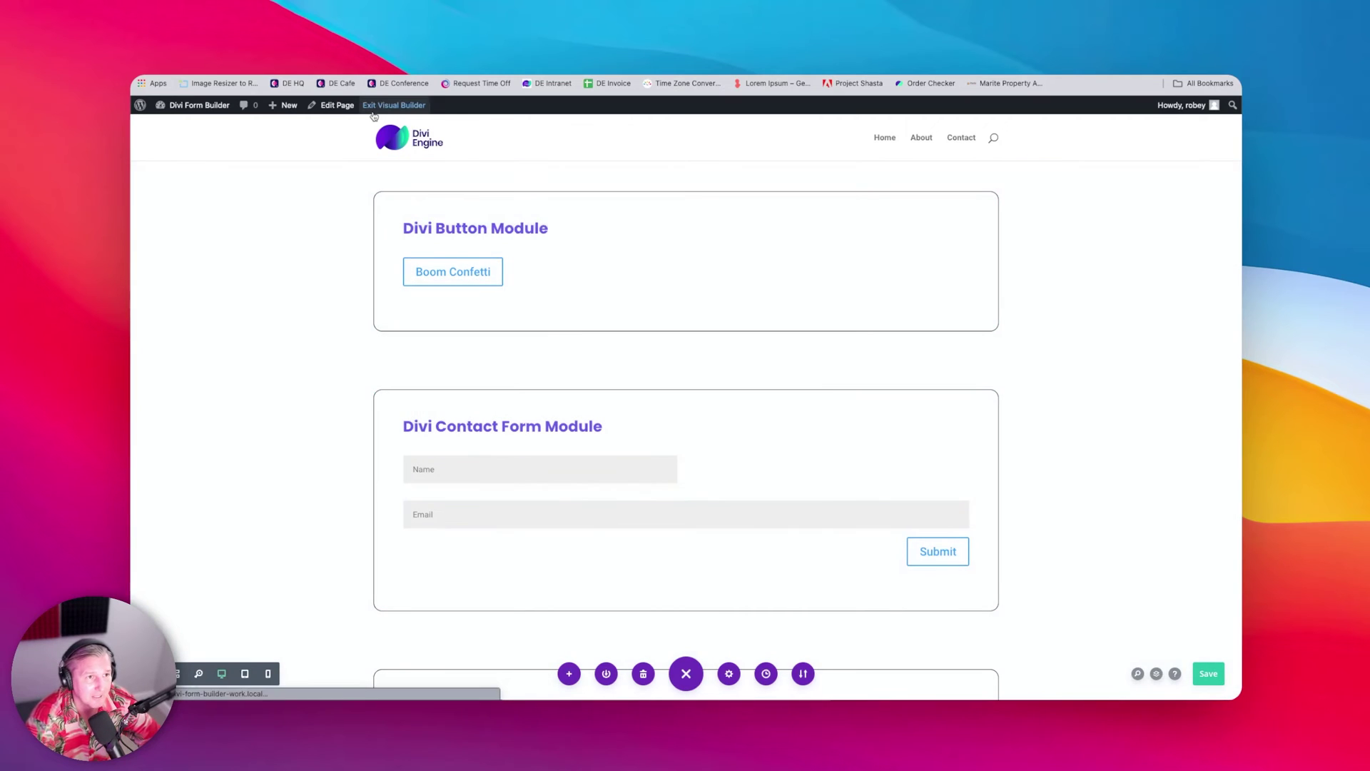
pyautogui.click(373, 112)
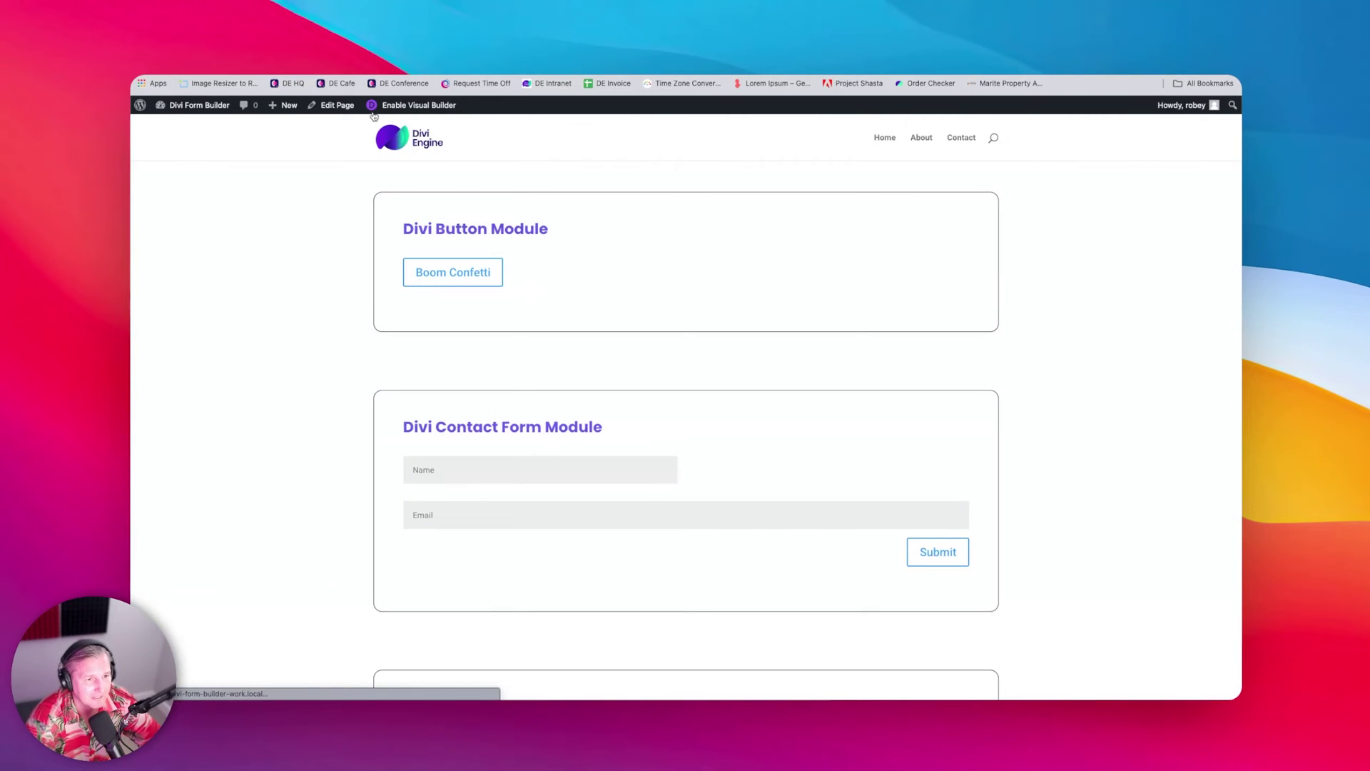
# Step: Test the confetti by submitting the Divi contact form on the live page, and reopen the visual builder in wireframe view
pyautogui.click(953, 556)
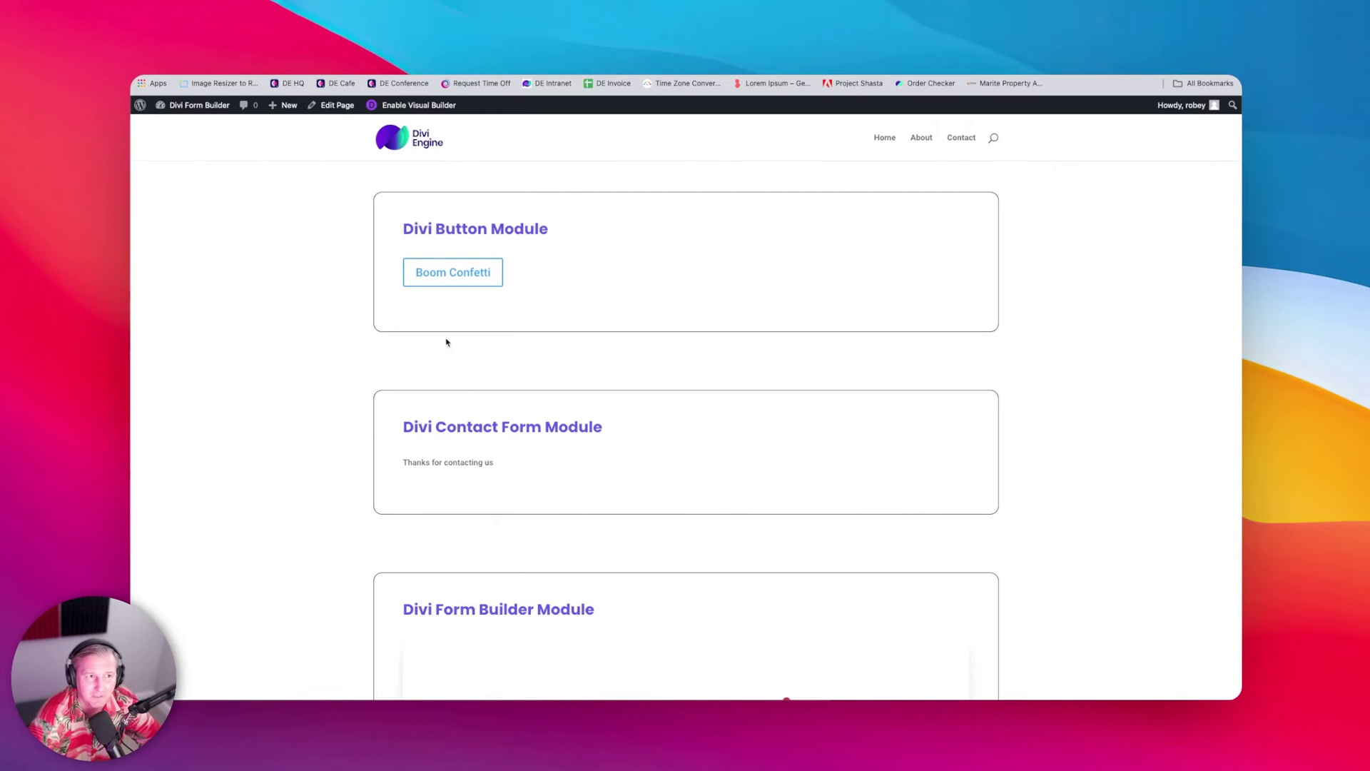
pyautogui.click(414, 104)
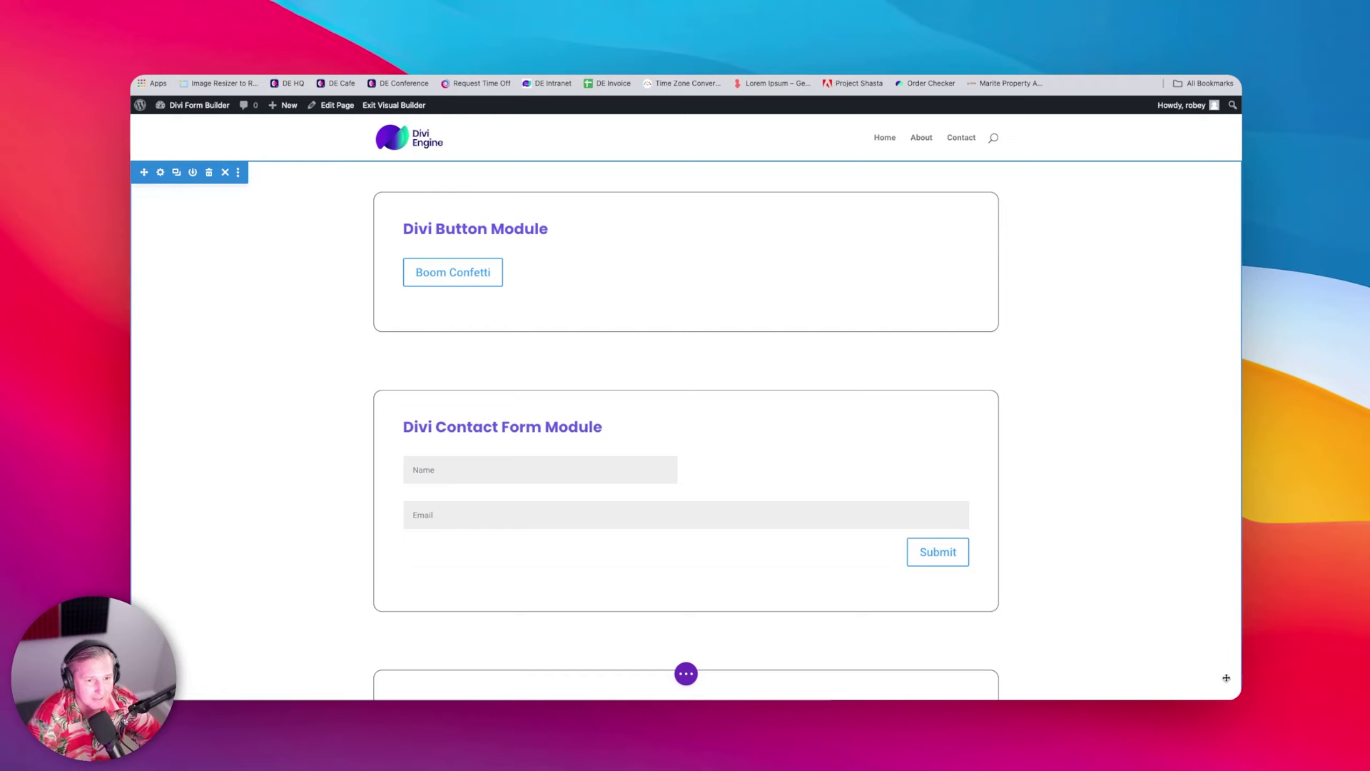
pyautogui.hotkey('ctrl', 'shift', 'w')
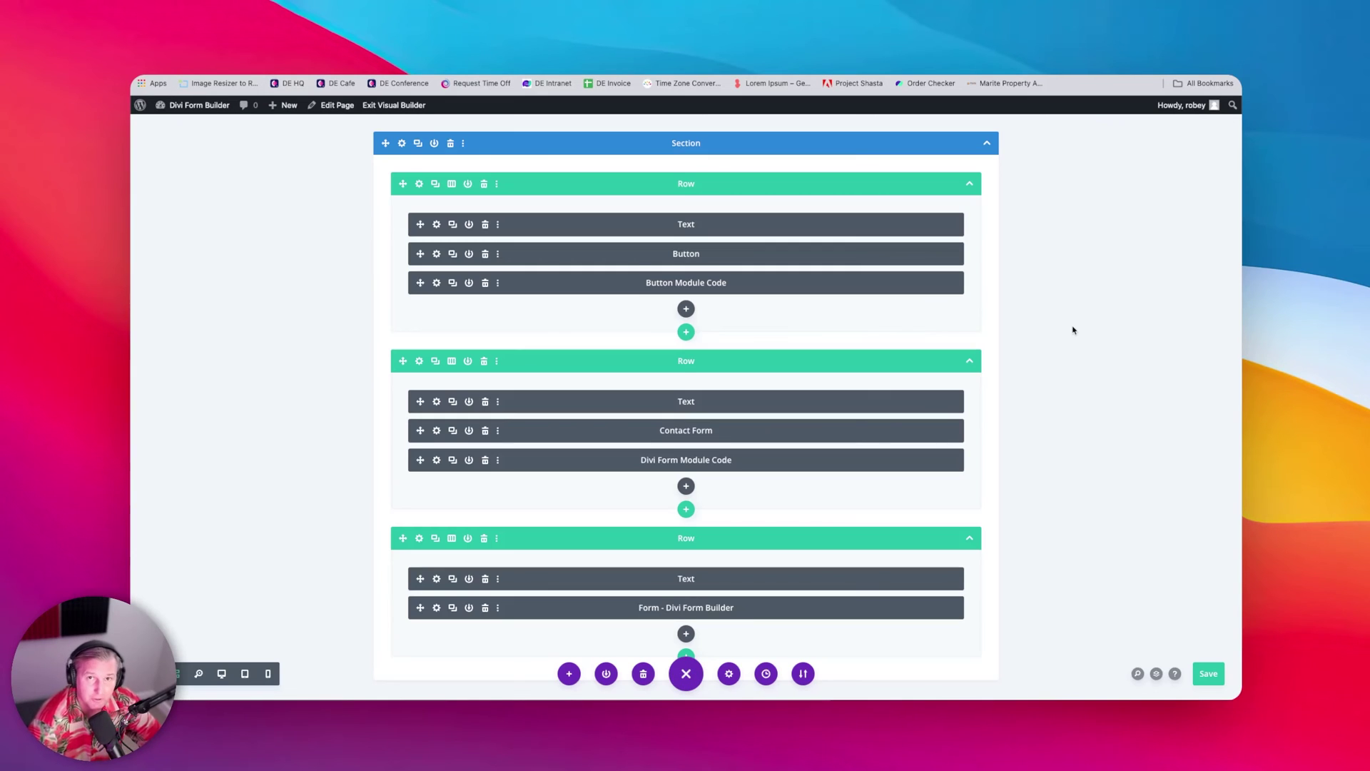
# Step: Assign the CSS class boom to the Contact Form module and save its settings
pyautogui.click(437, 431)
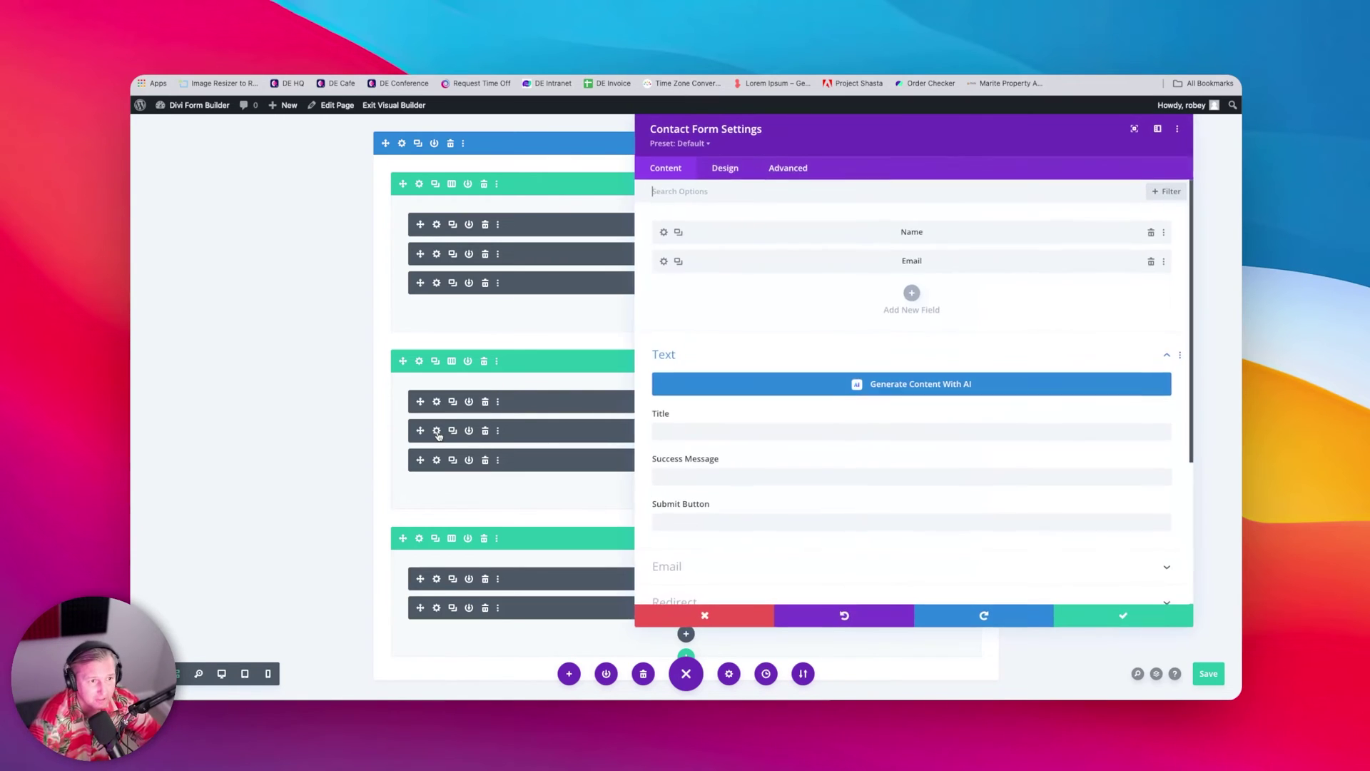
pyautogui.click(793, 174)
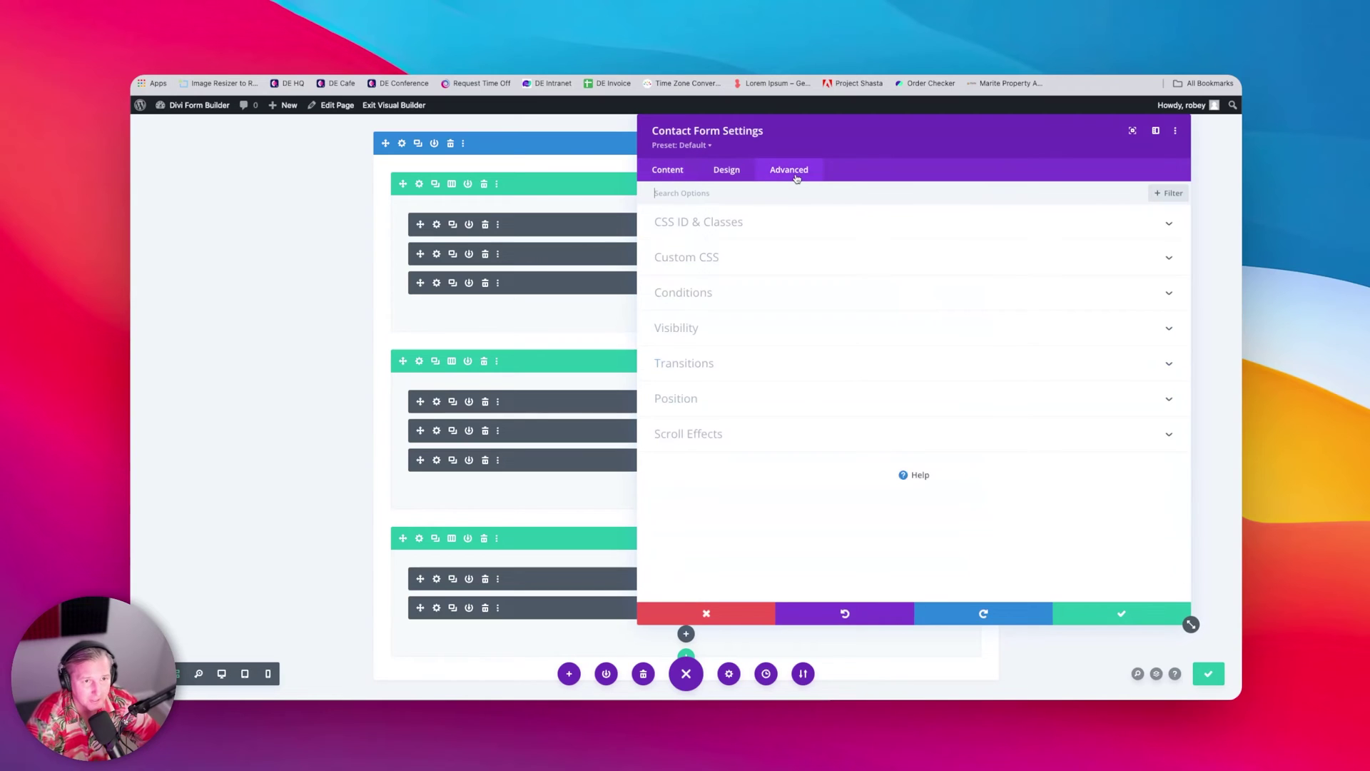
pyautogui.click(740, 258)
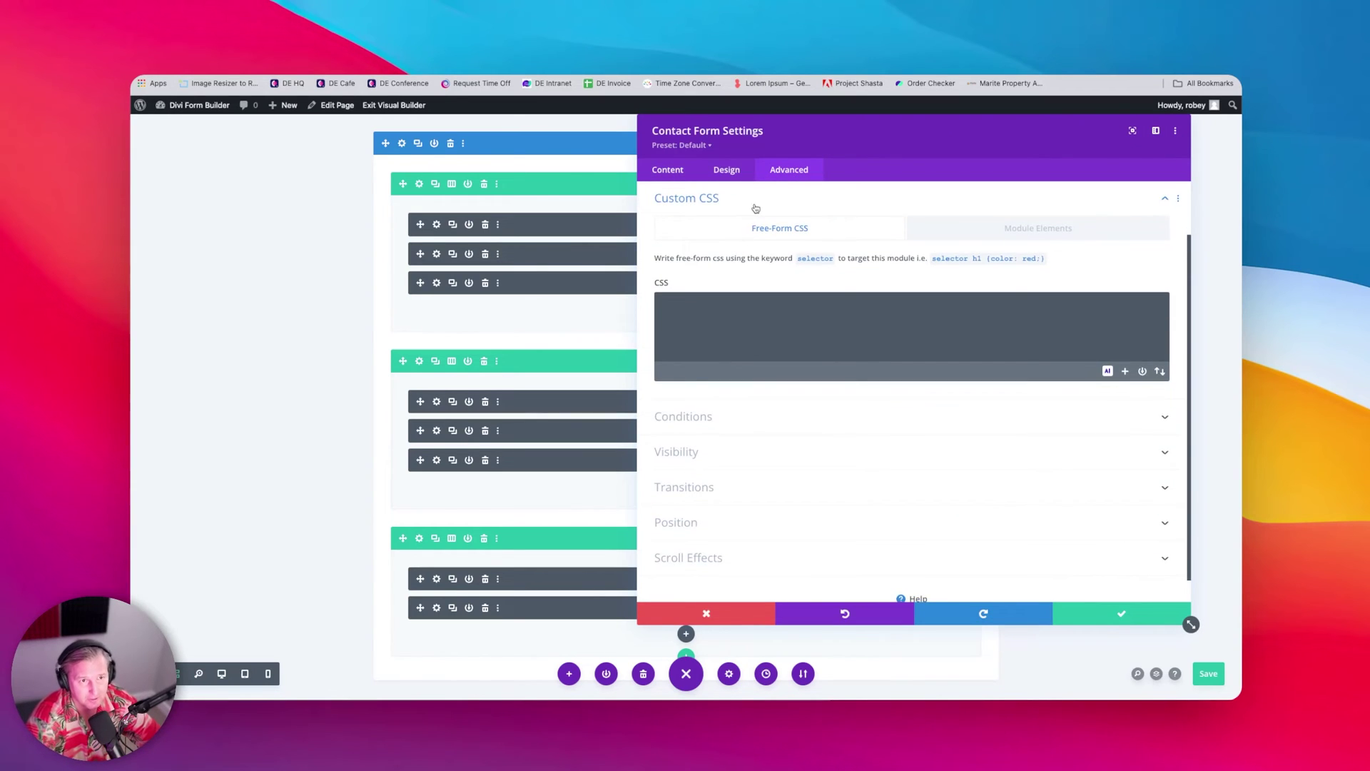
pyautogui.click(755, 207)
pyautogui.click(746, 227)
pyautogui.click(728, 308)
pyautogui.write('form')
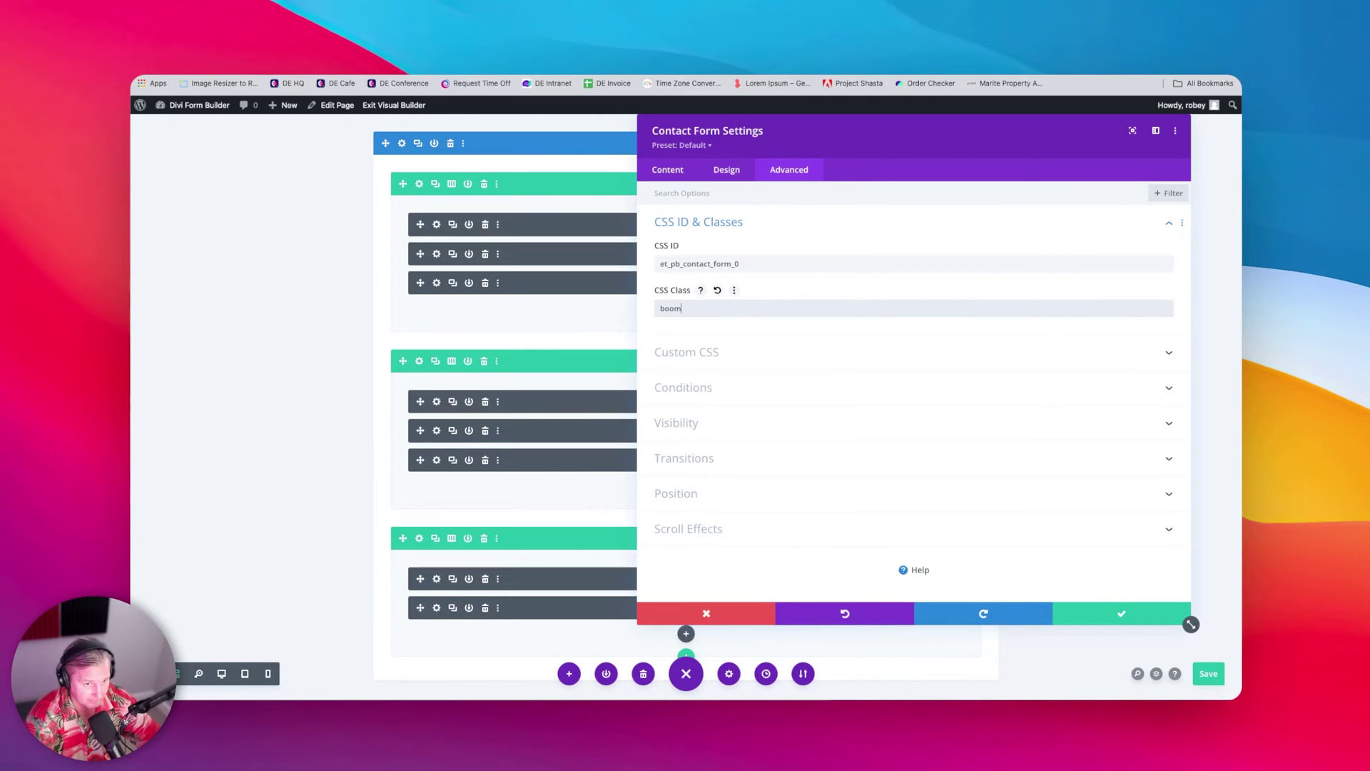
pyautogui.click(1092, 618)
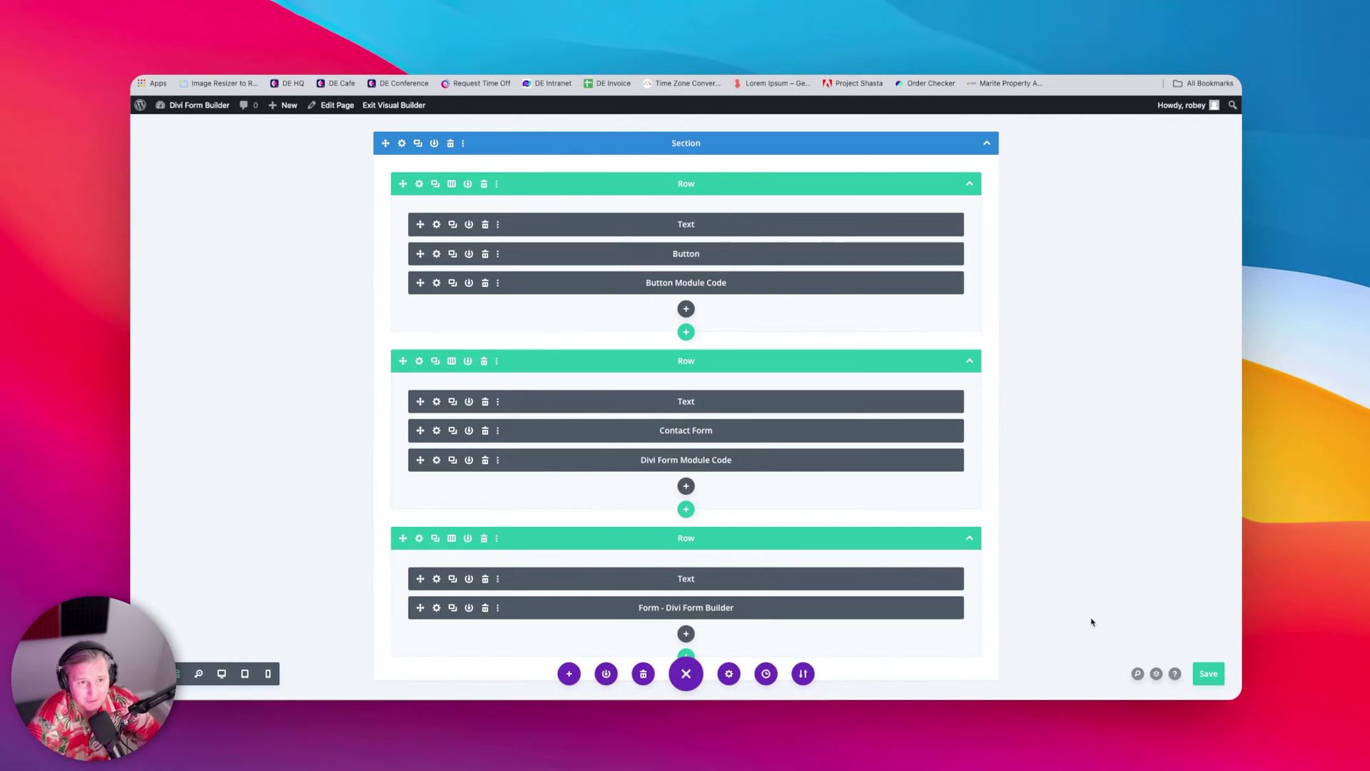
# Step: Change the confetti button selector in the Divi Form Module Code to '.boom .confetti-button' and save the module settings
pyautogui.click(436, 461)
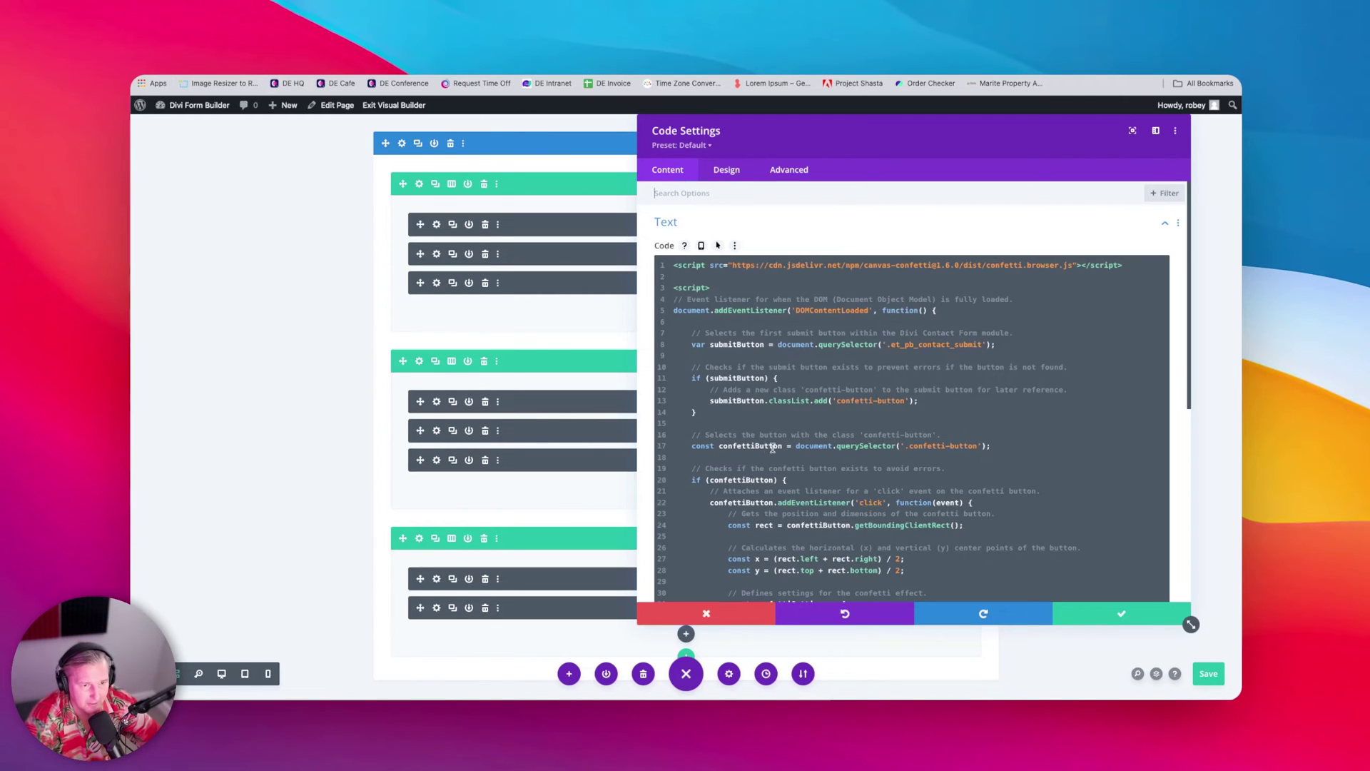
pyautogui.click(903, 445)
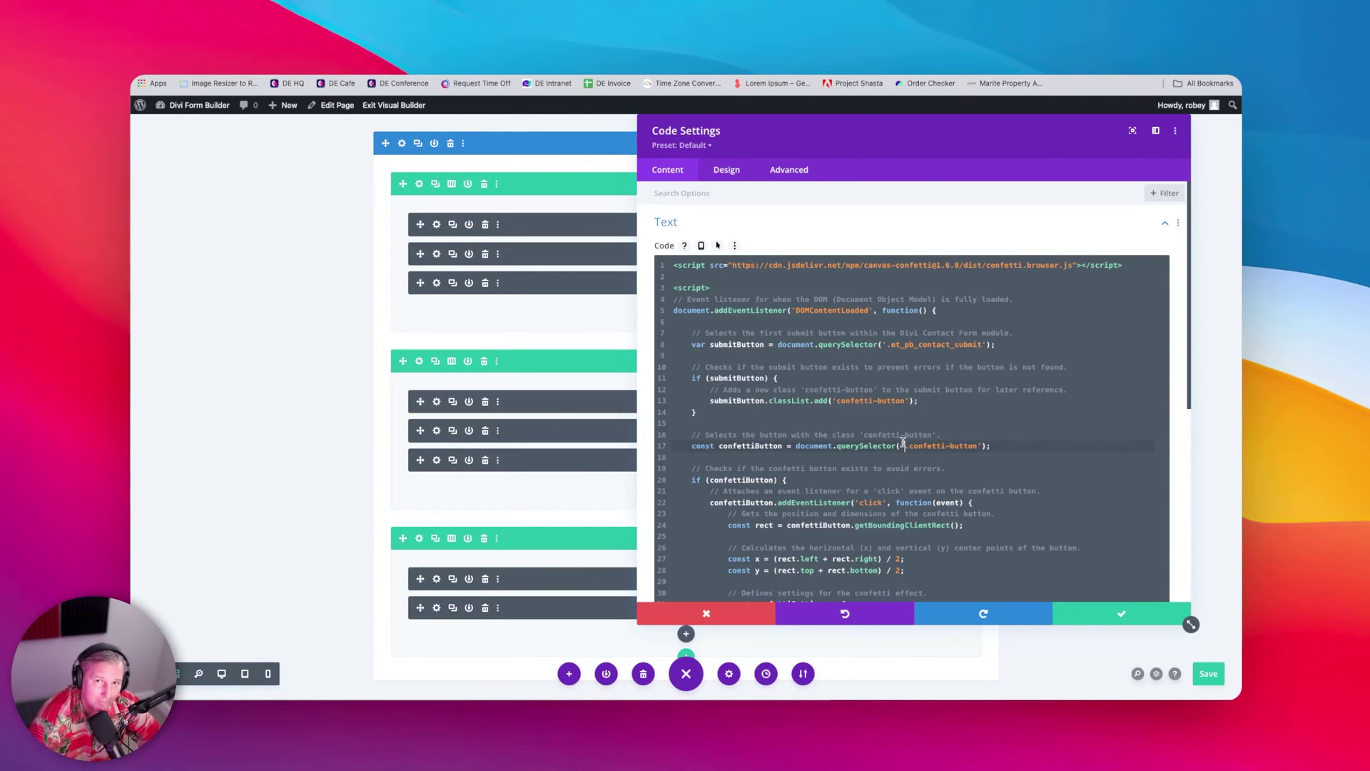
pyautogui.write('.boom .c')
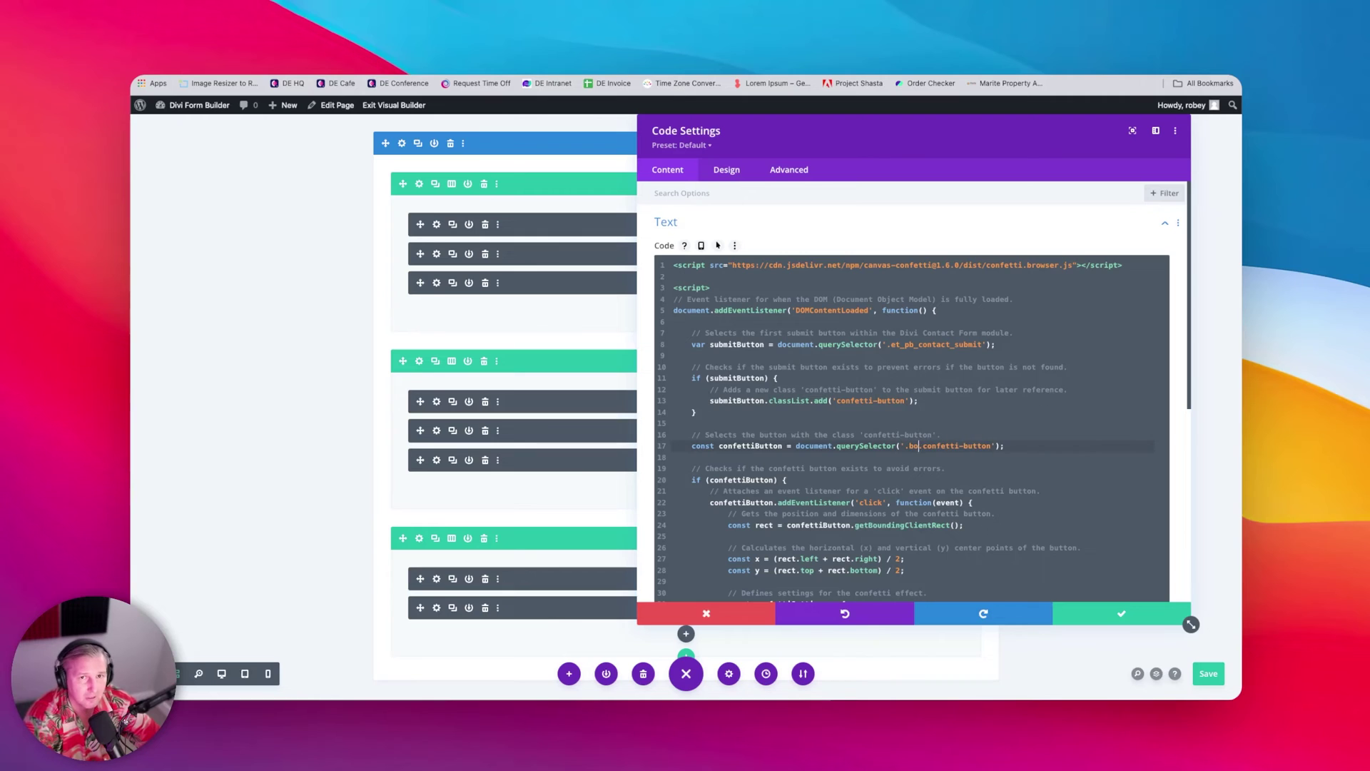
pyautogui.write('o')
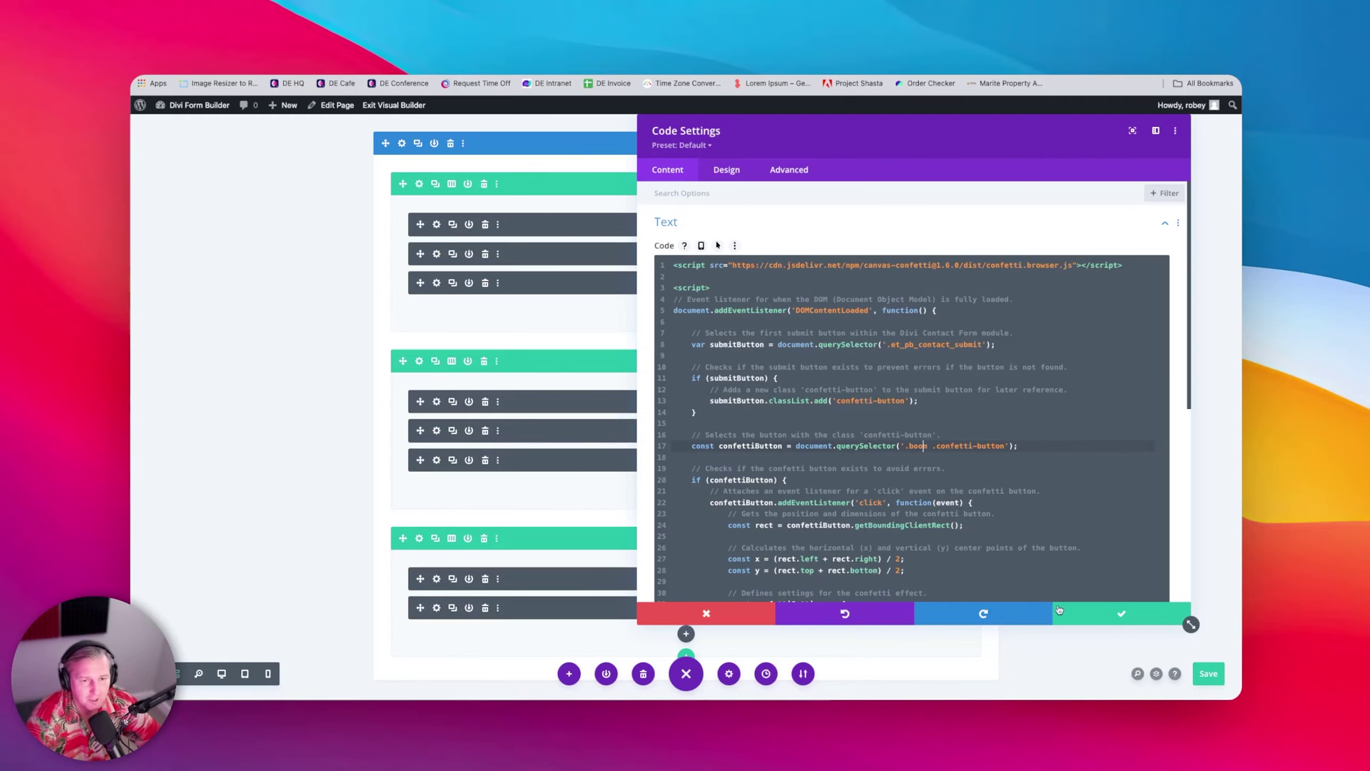
pyautogui.click(1142, 614)
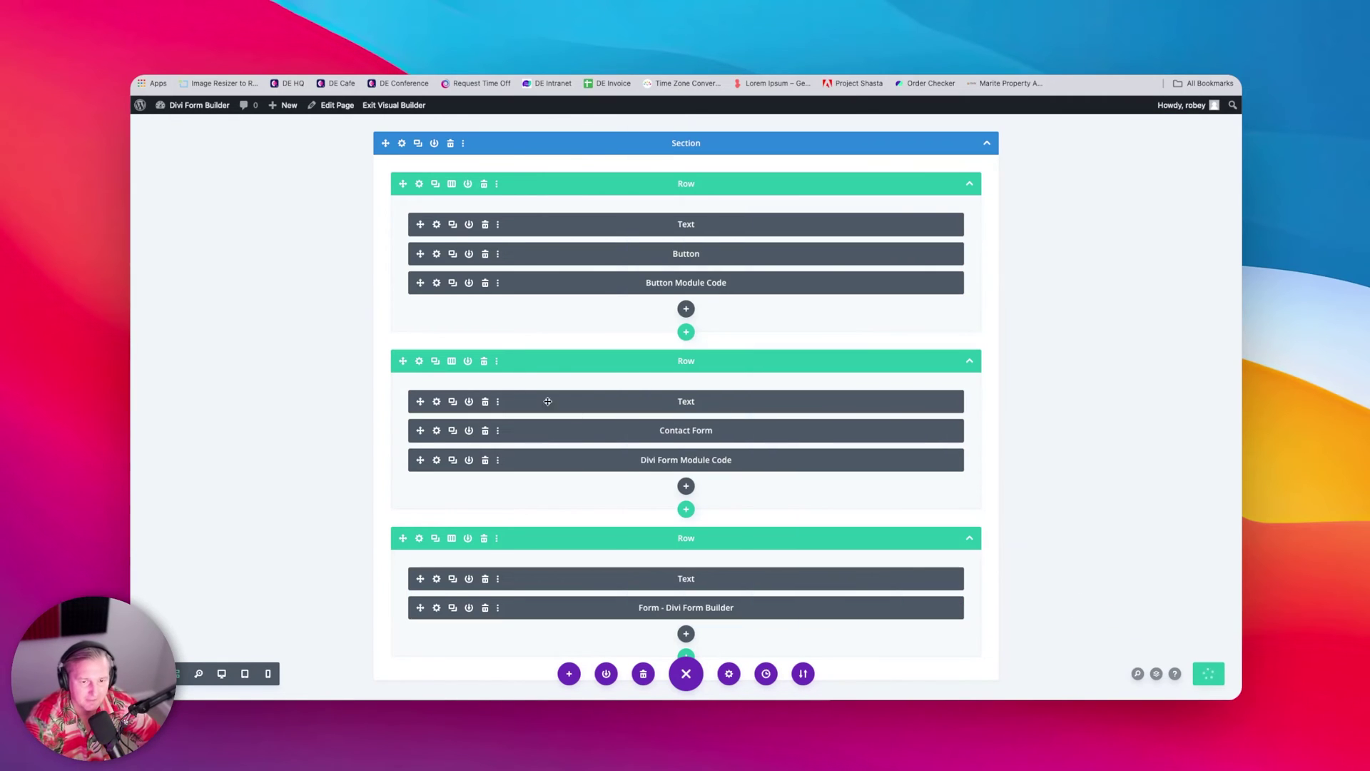
# Step: Exit to the live page, test the confetti on the Boom Confetti button and the contact form's submission, and reopen the visual builder
pyautogui.click(402, 106)
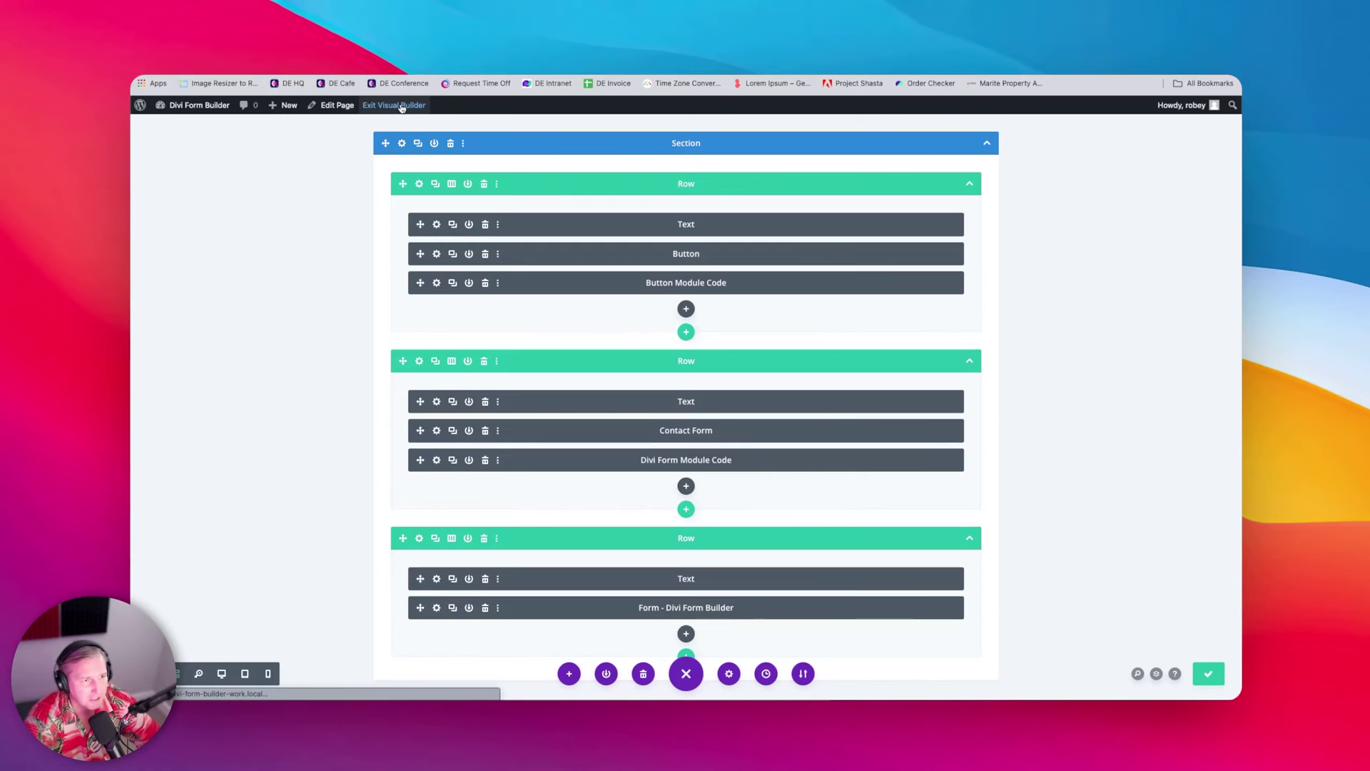
pyautogui.click(471, 278)
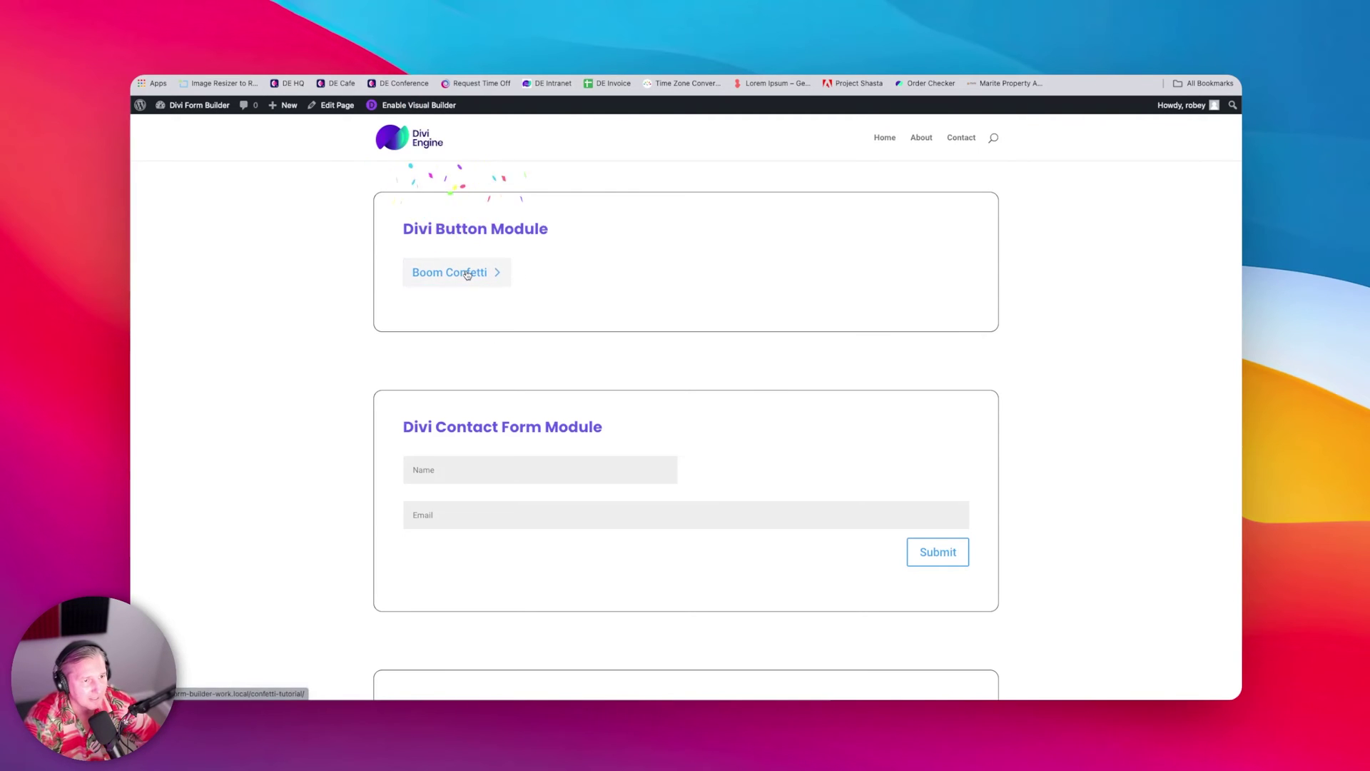
pyautogui.click(924, 563)
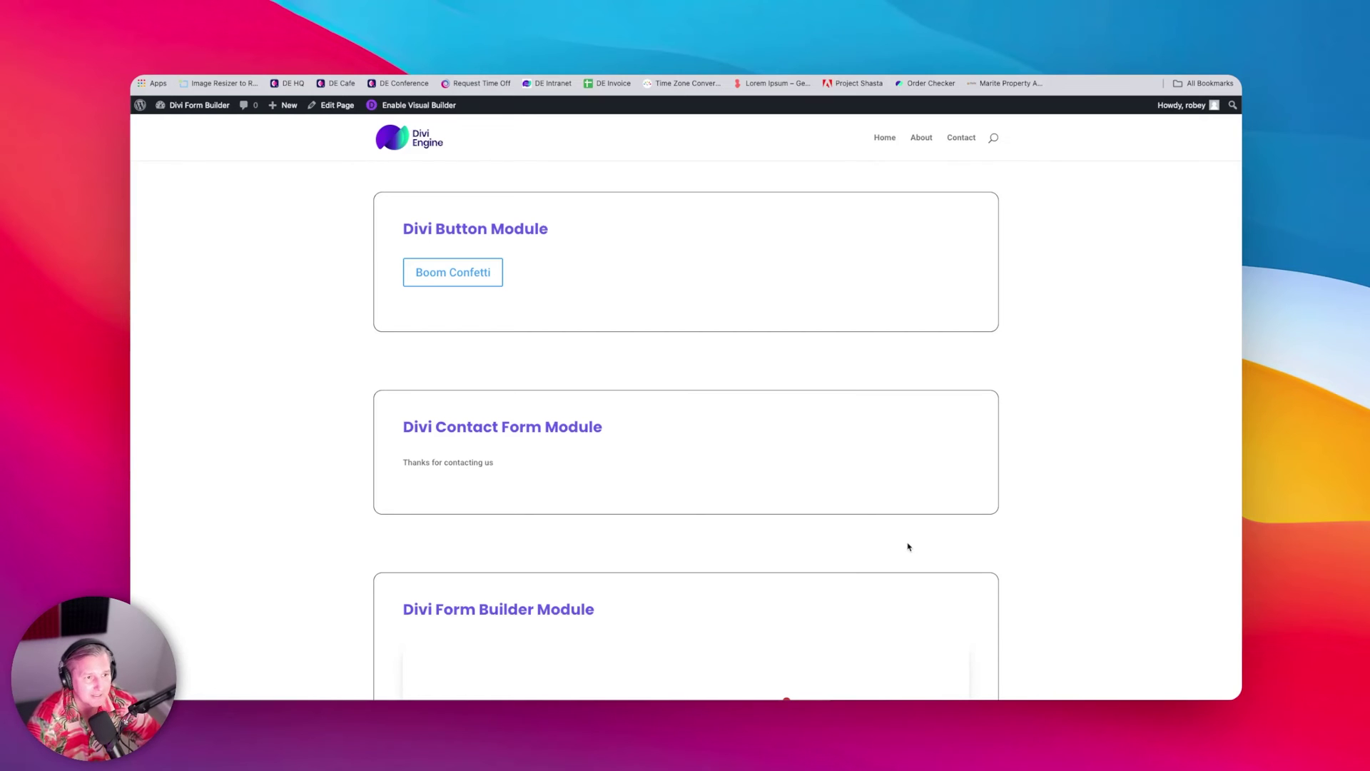
pyautogui.click(459, 277)
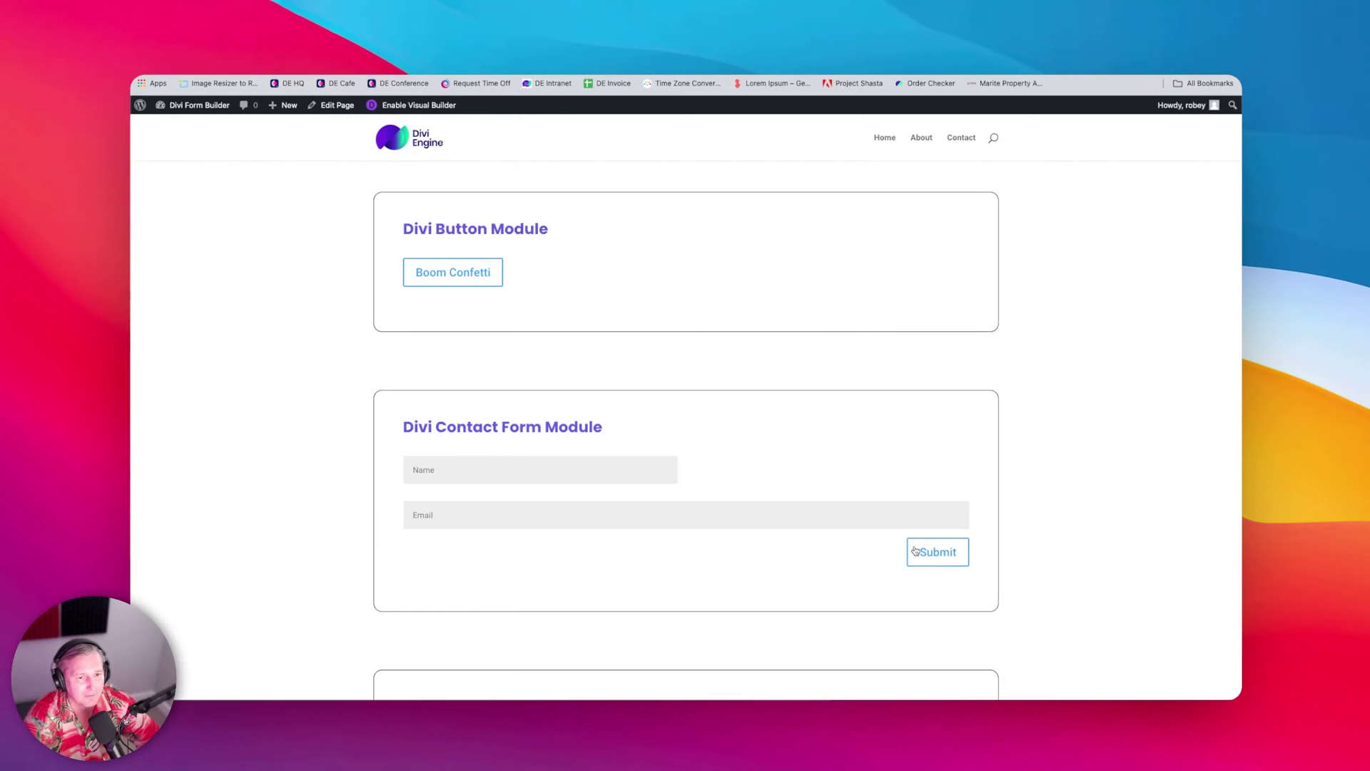
pyautogui.click(939, 553)
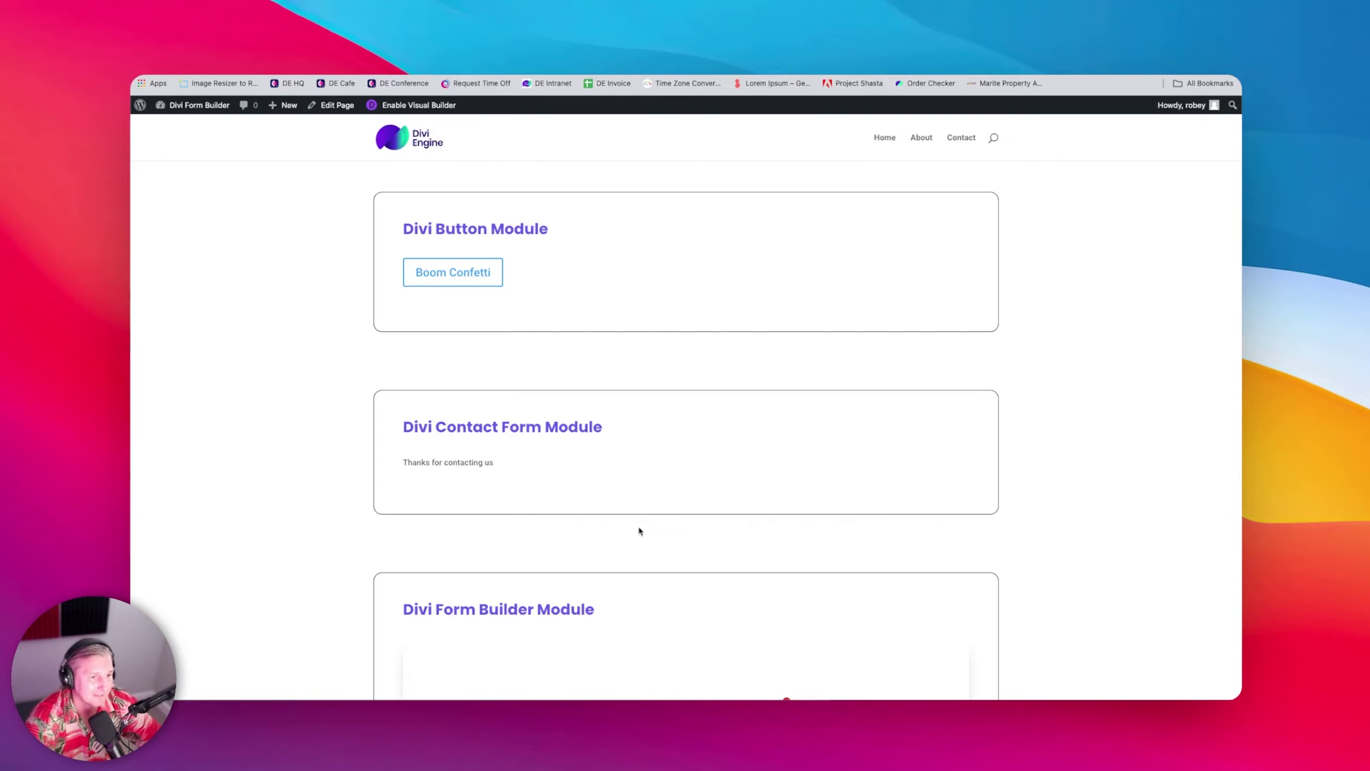
pyautogui.click(437, 105)
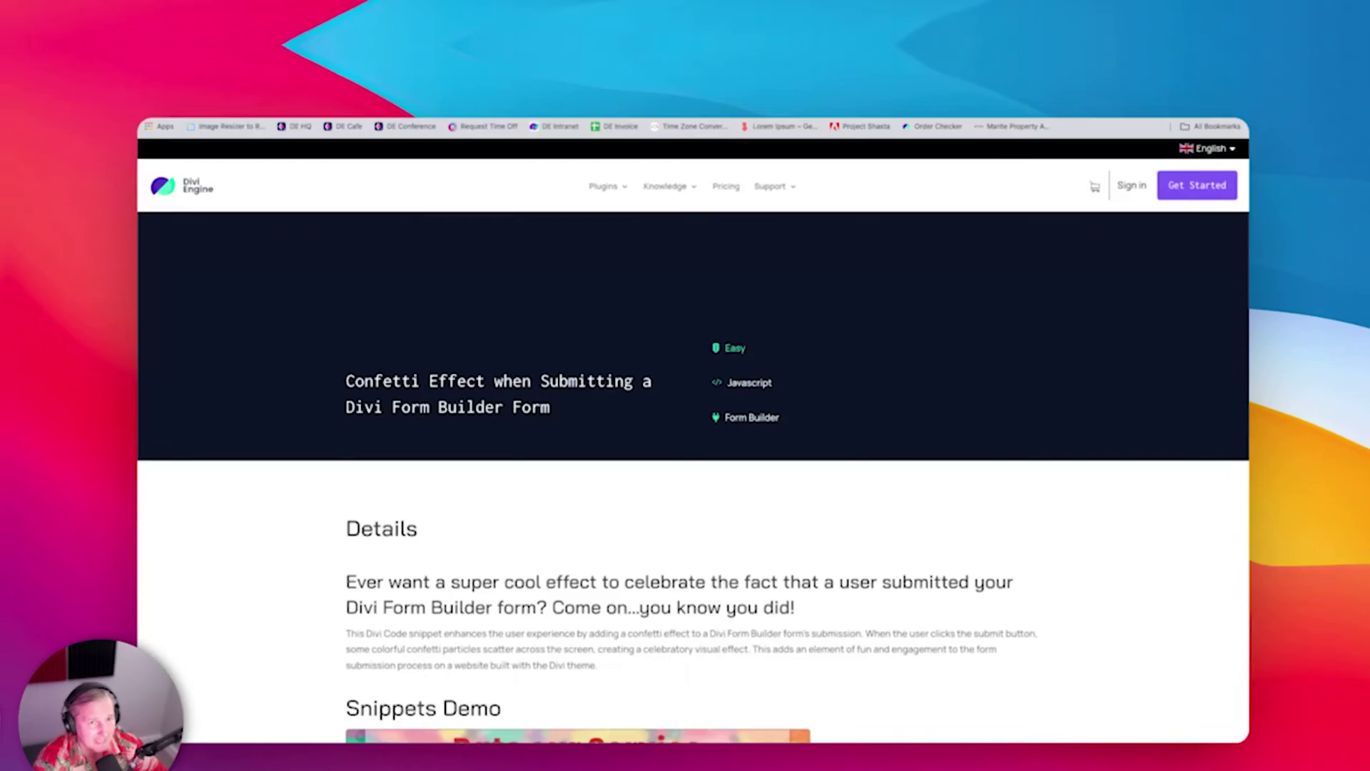
# Step: Review the demo and code on the Divi Form Builder confetti snippet page, and return to the visual builder
pyautogui.scroll(-6, 719, 437)
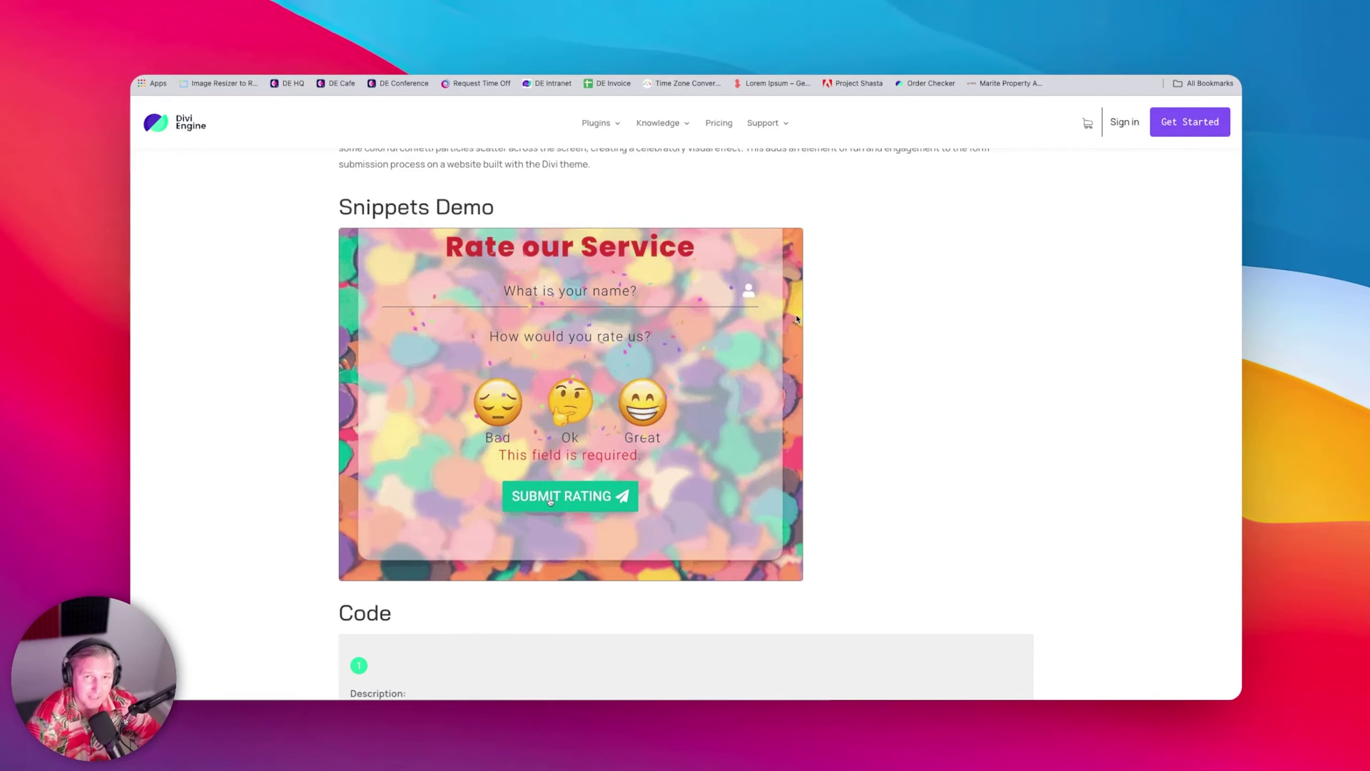
pyautogui.scroll(-5, 746, 407)
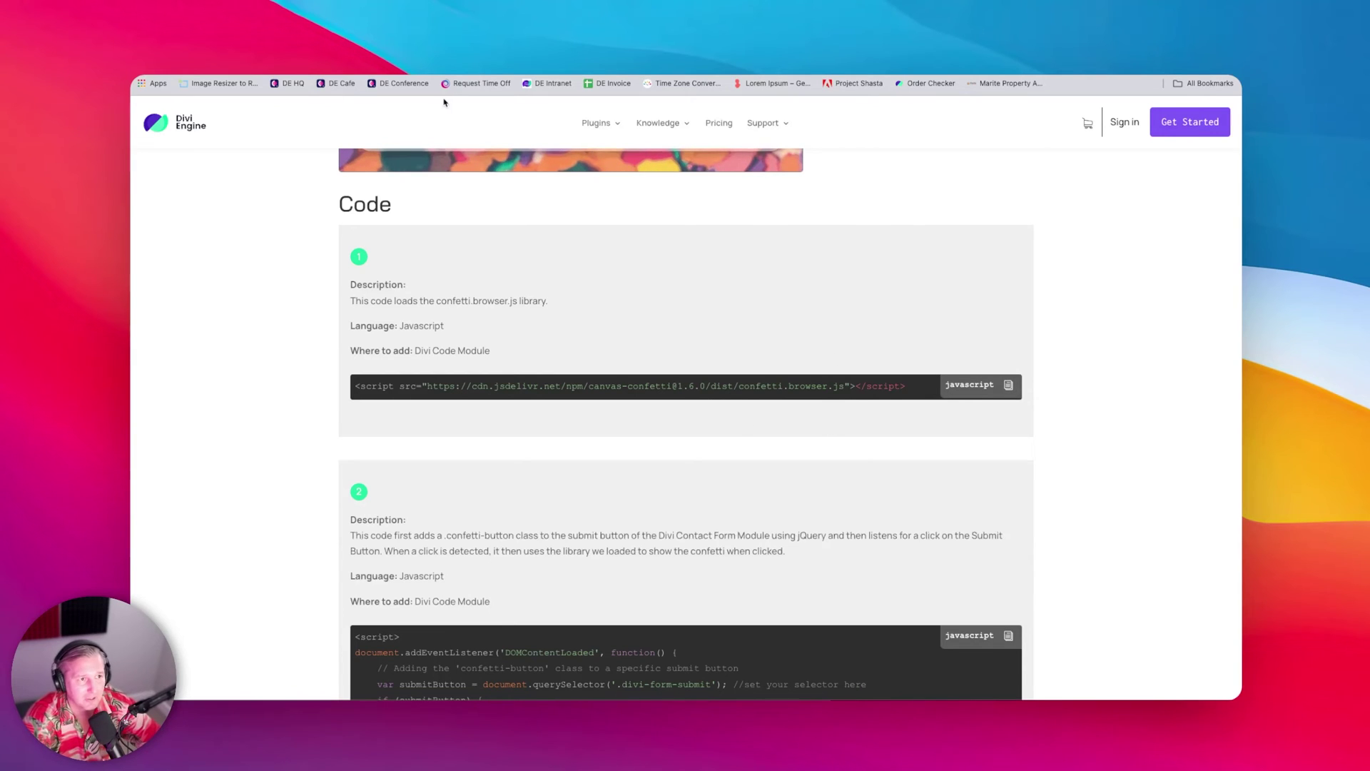
pyautogui.hotkey('ctrl', 'Tab')
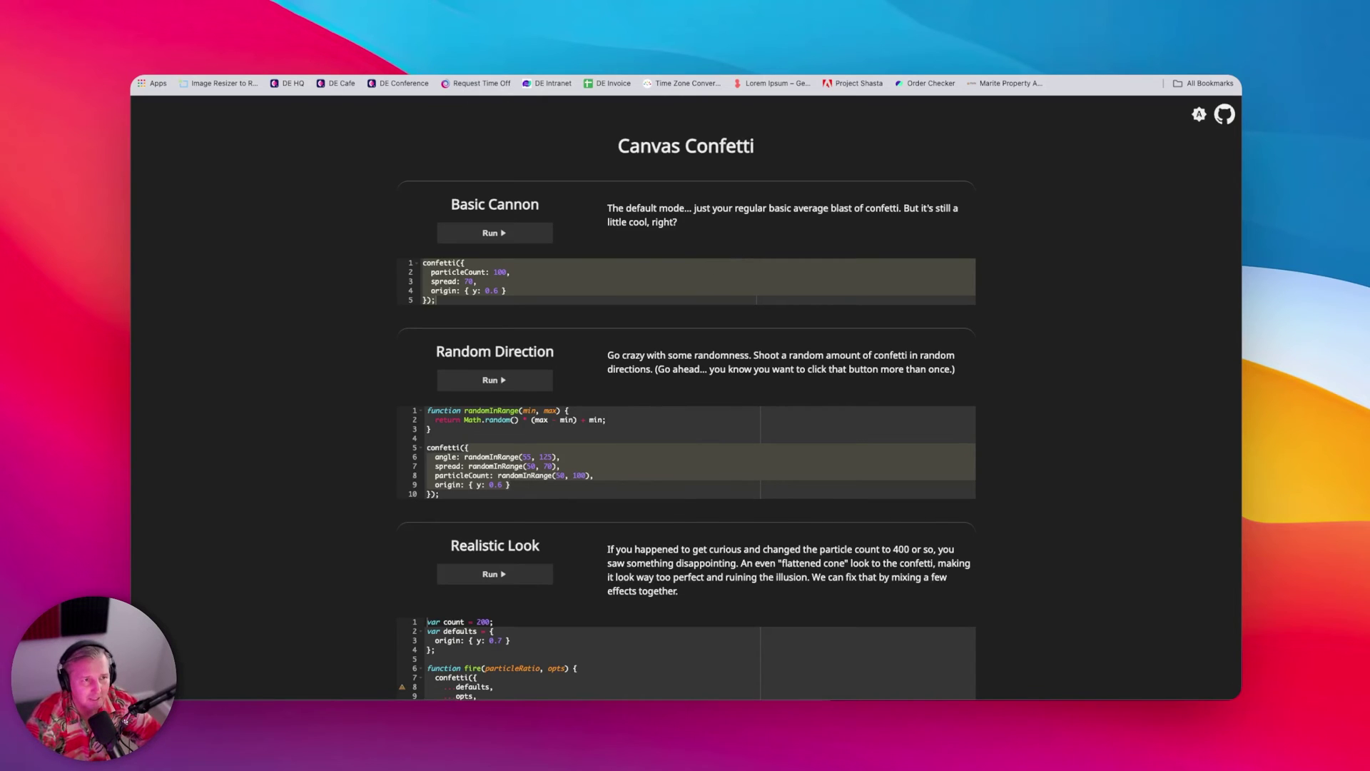
pyautogui.hotkey('ctrl', 'Tab')
# Step: Insert a Code module below the Rate our Service form and set its admin label to Divi Form Builder Code
pyautogui.scroll(-5, 625, 529)
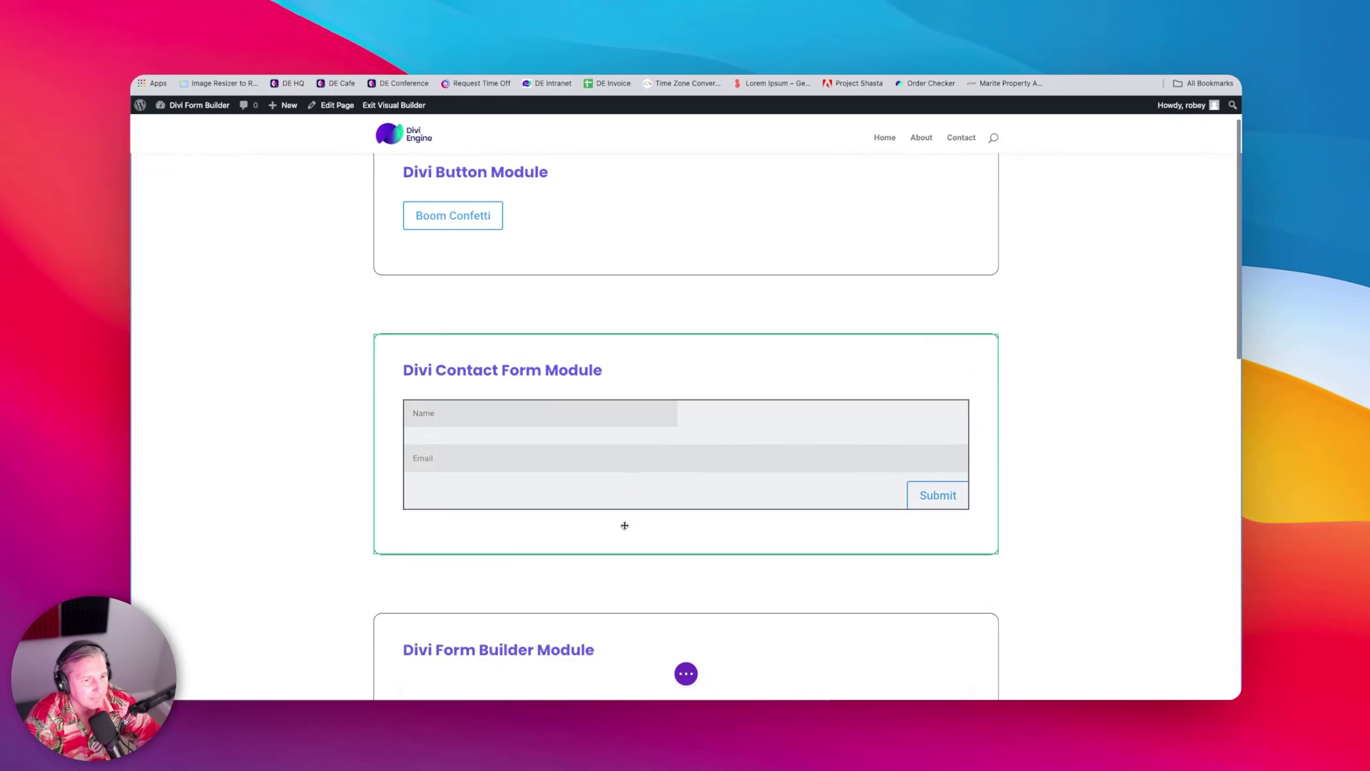
pyautogui.scroll(-3, 625, 528)
pyautogui.scroll(1, 624, 526)
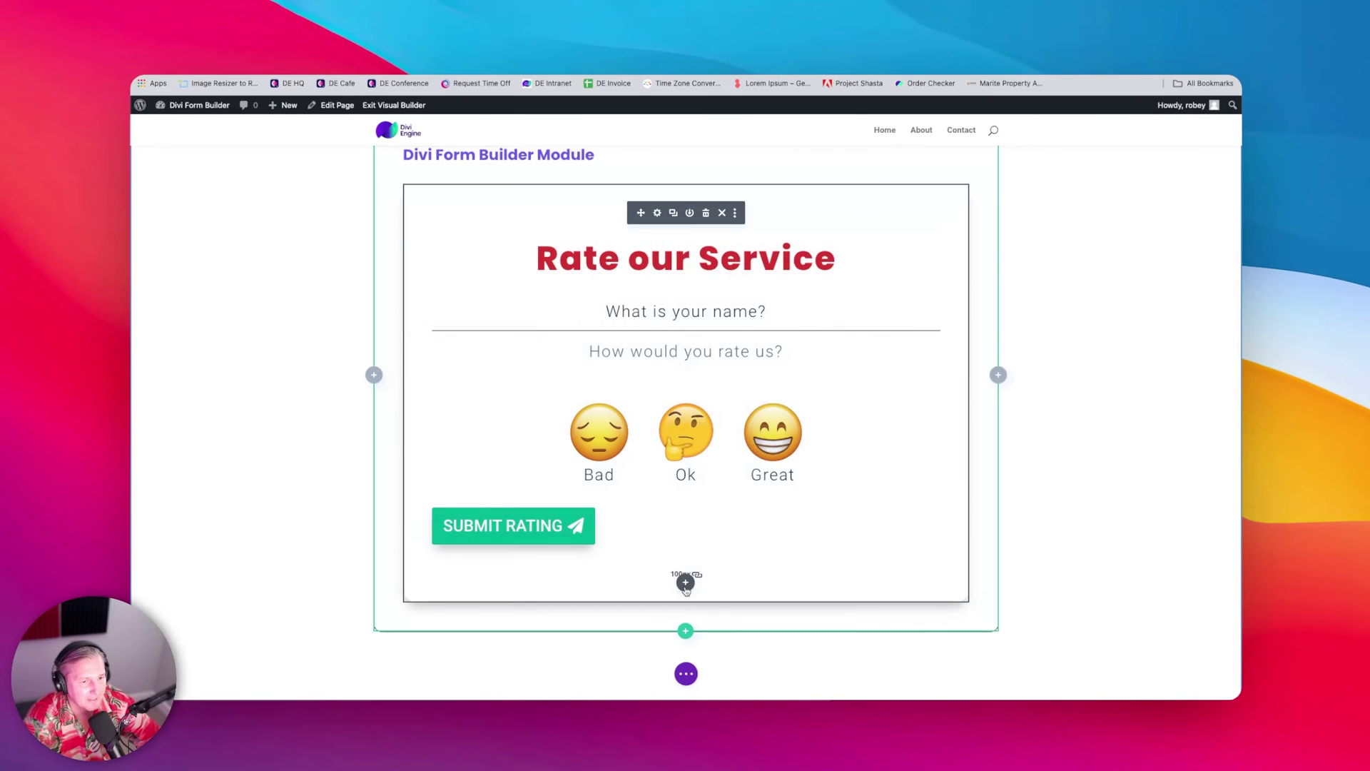
pyautogui.click(685, 584)
pyautogui.write('code')
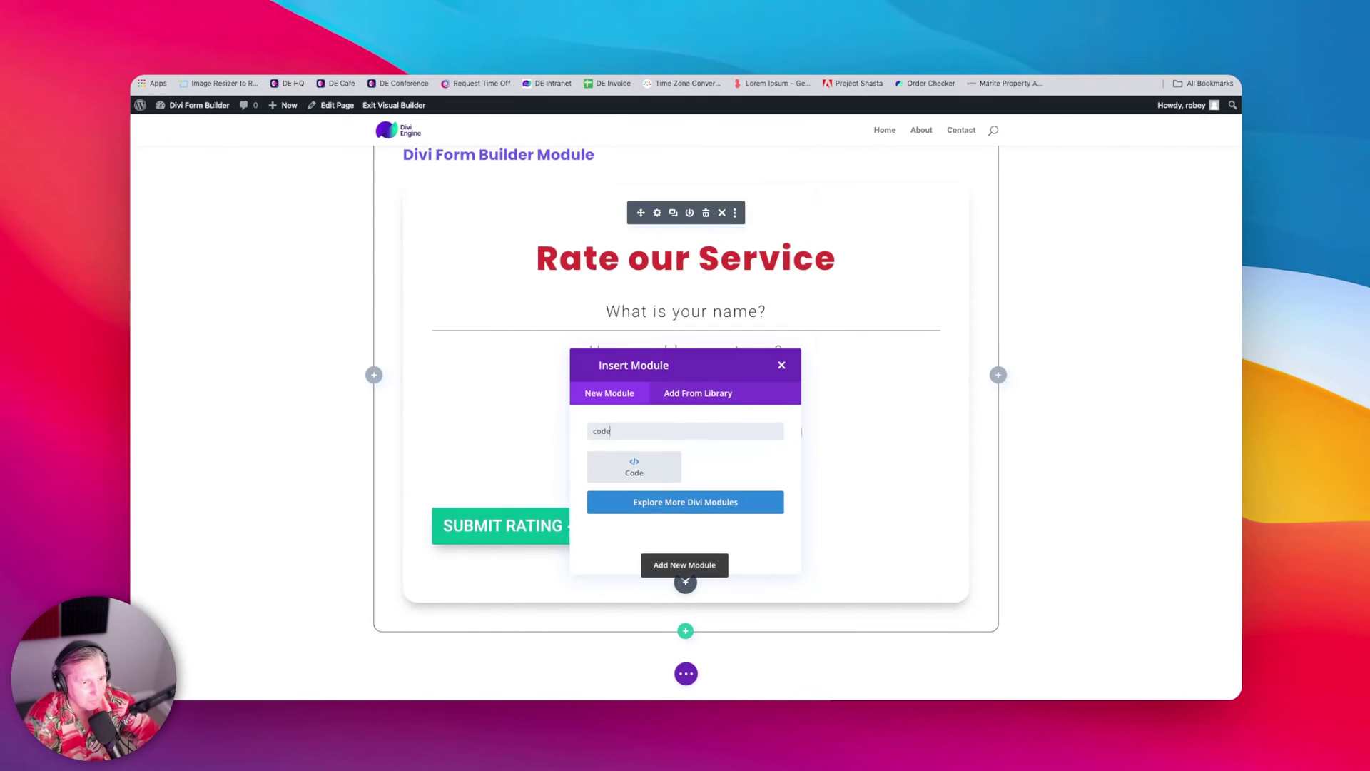
pyautogui.click(638, 467)
pyautogui.click(706, 457)
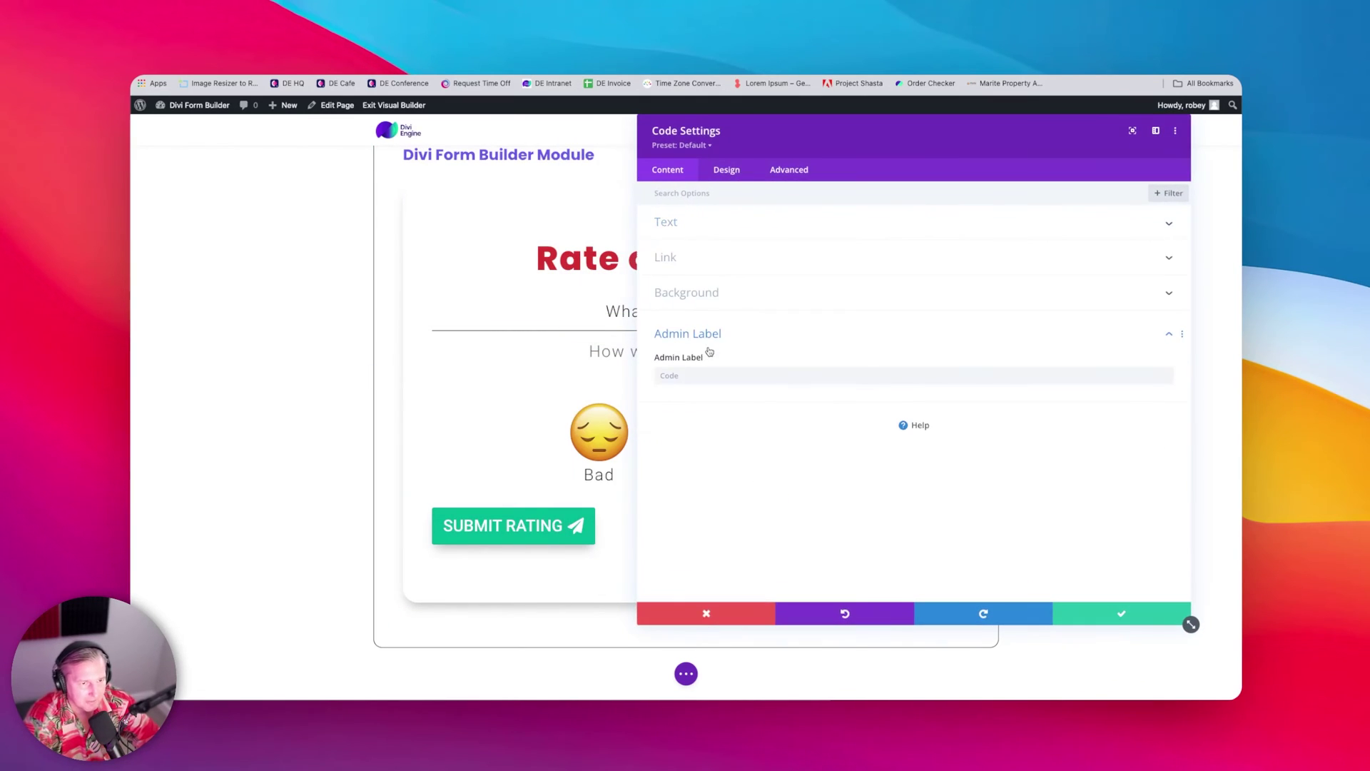
pyautogui.click(701, 374)
pyautogui.write('Divi Form Builder Code')
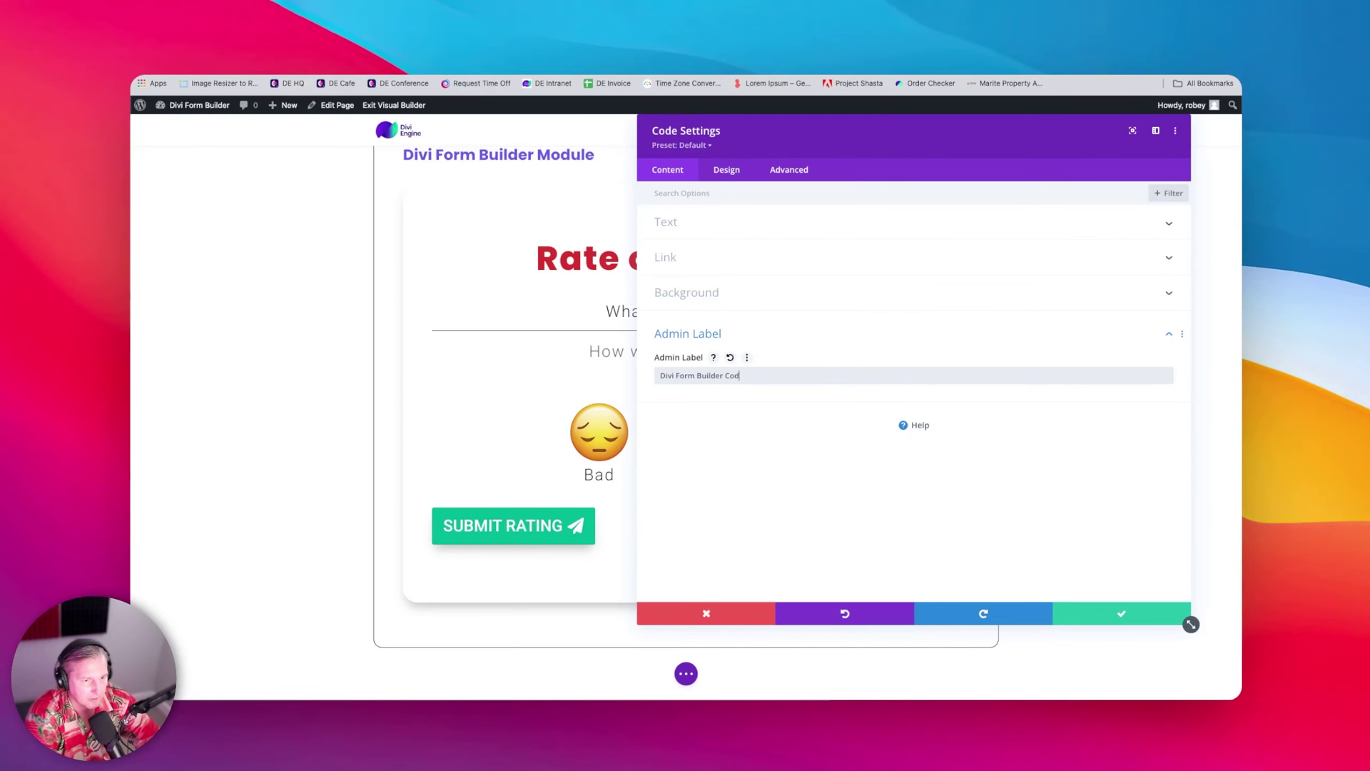
# Step: Paste the canvas-confetti 1.6.0 library script into the new module's code content
pyautogui.click(780, 223)
pyautogui.click(731, 288)
pyautogui.press('super+v')
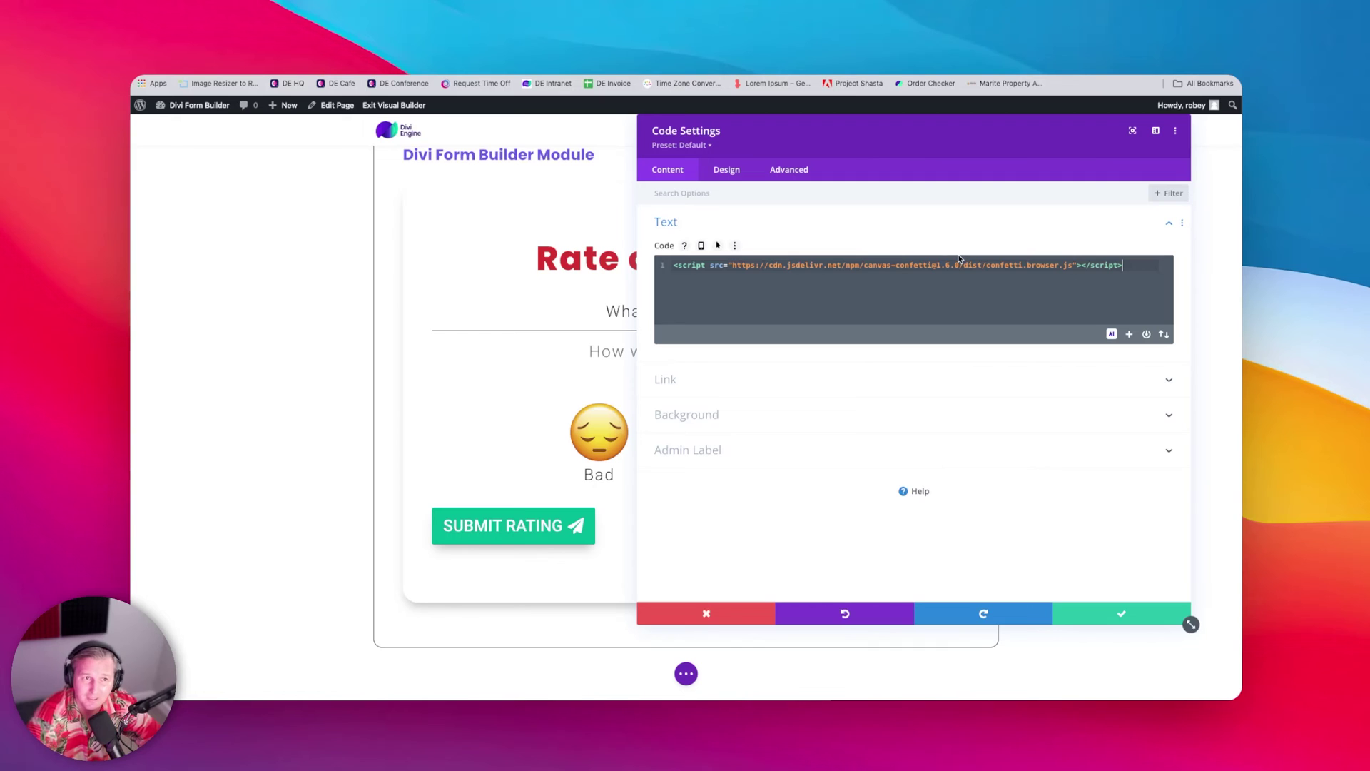
# Step: Copy the second Form Builder snippet, which targets .divi-form-submit, and paste it below the library script in the Code module
pyautogui.hotkey('ctrl', 'Tab')
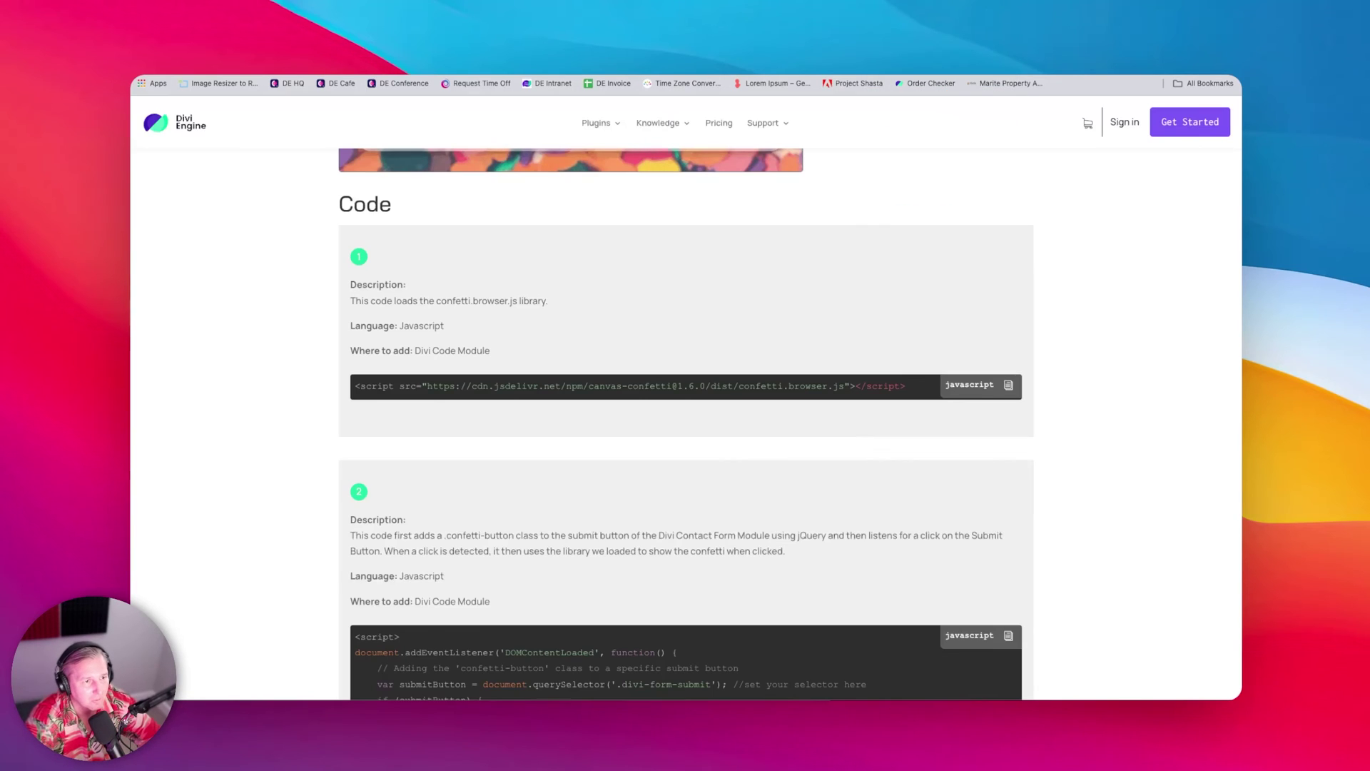
pyautogui.scroll(-5, 539, 316)
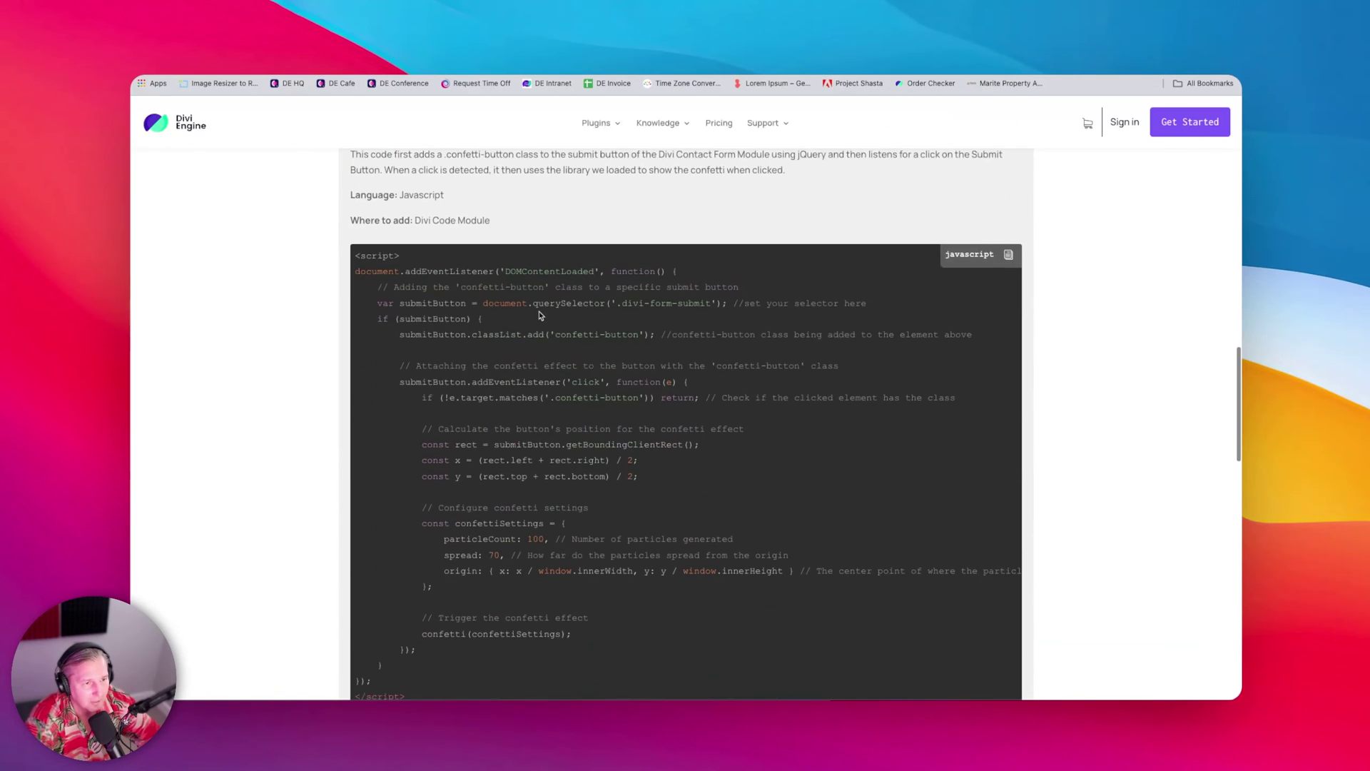
pyautogui.scroll(-1, 562, 315)
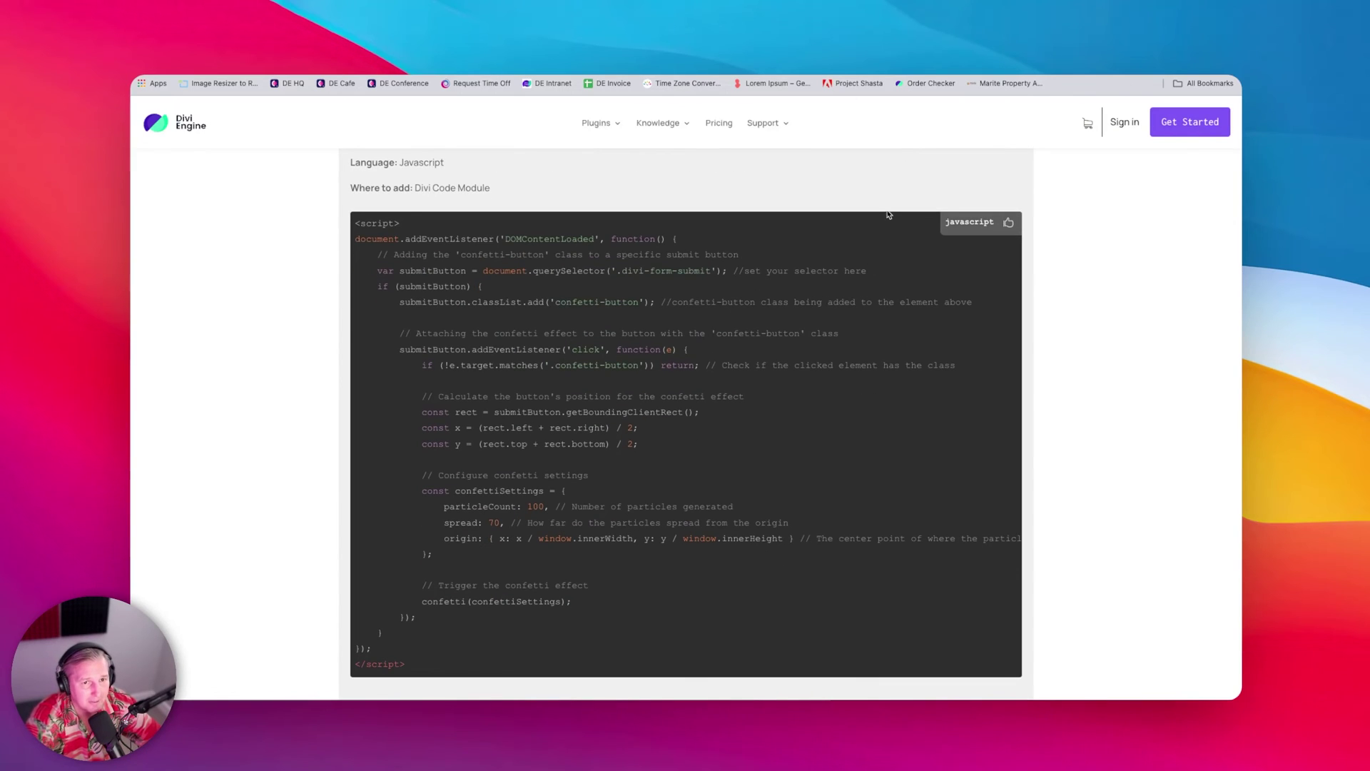
pyautogui.hotkey('ctrl', 'shift', 'Tab')
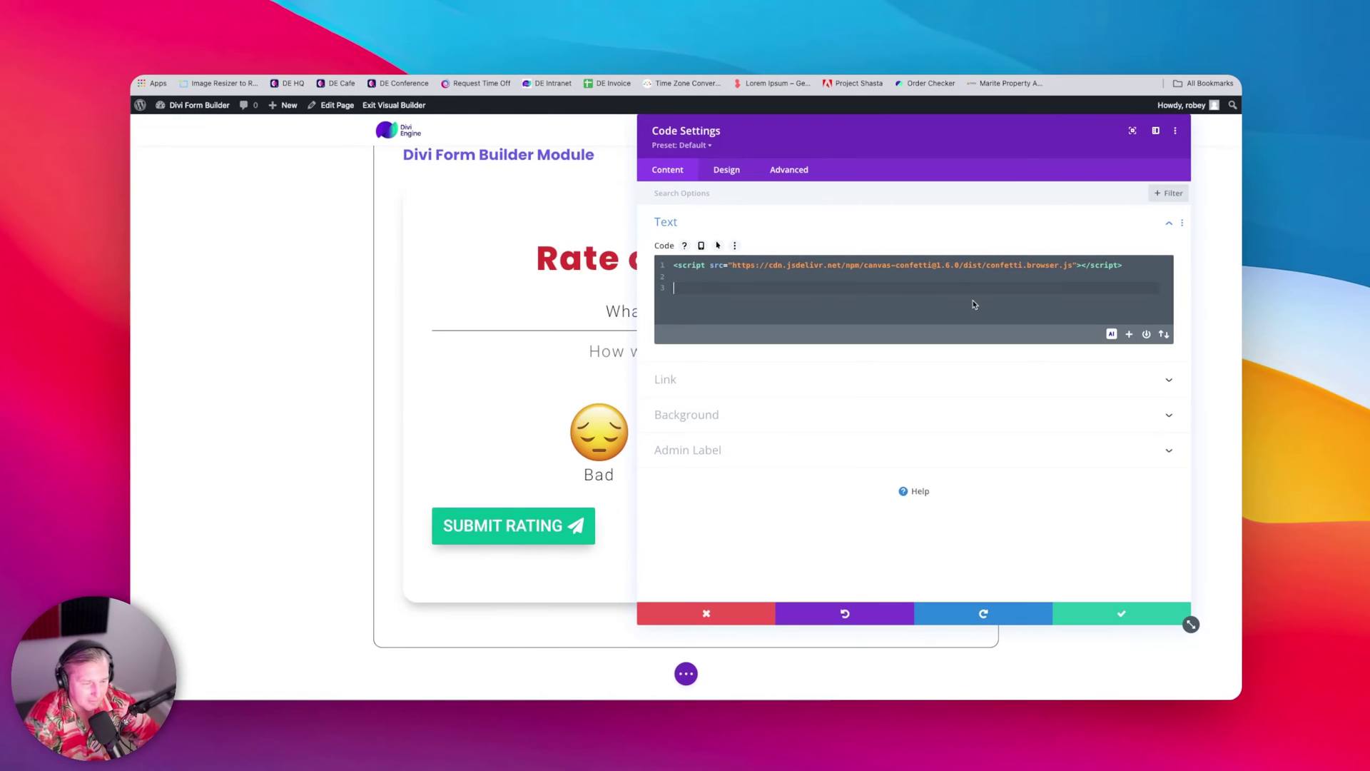
pyautogui.press('super+v')
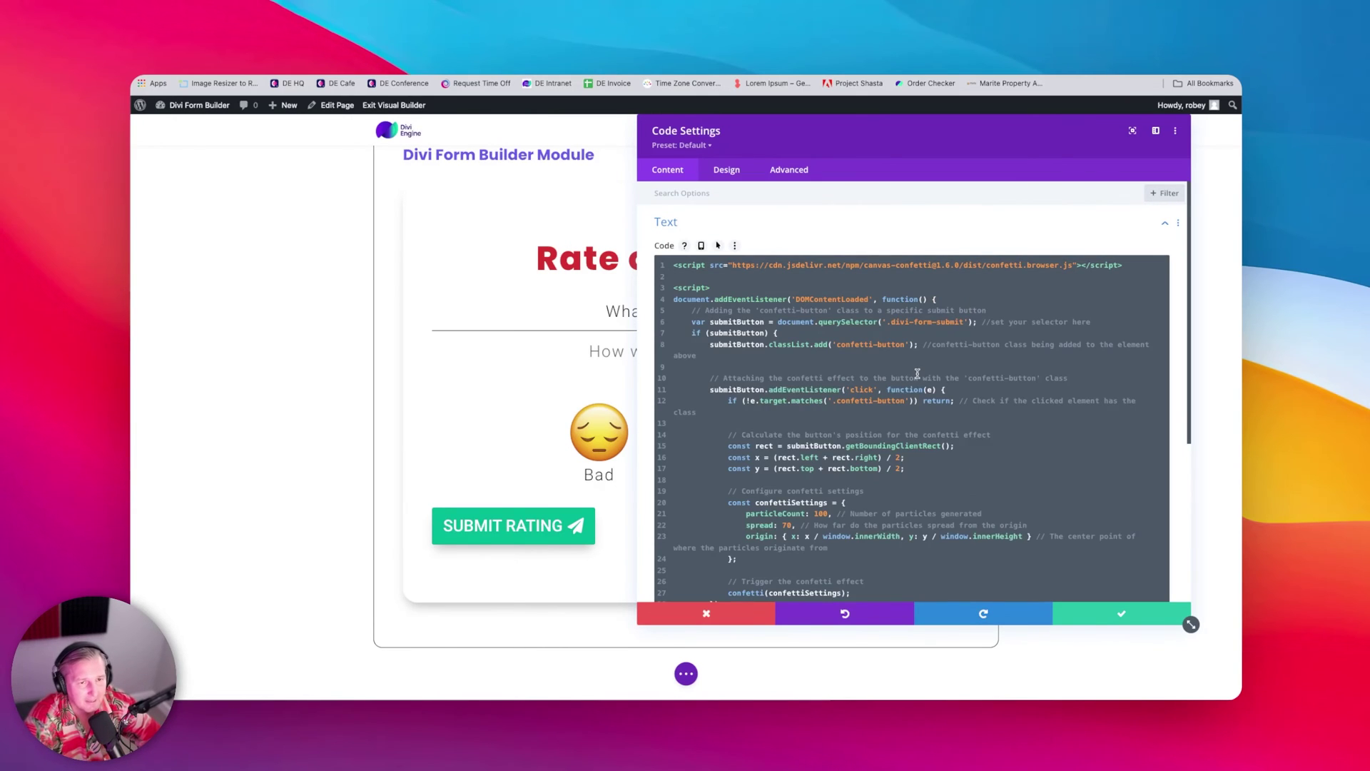
# Step: Copy the pasted submit-button script and remove it from the Code module, keeping only the library script
pyautogui.scroll(-2, 917, 373)
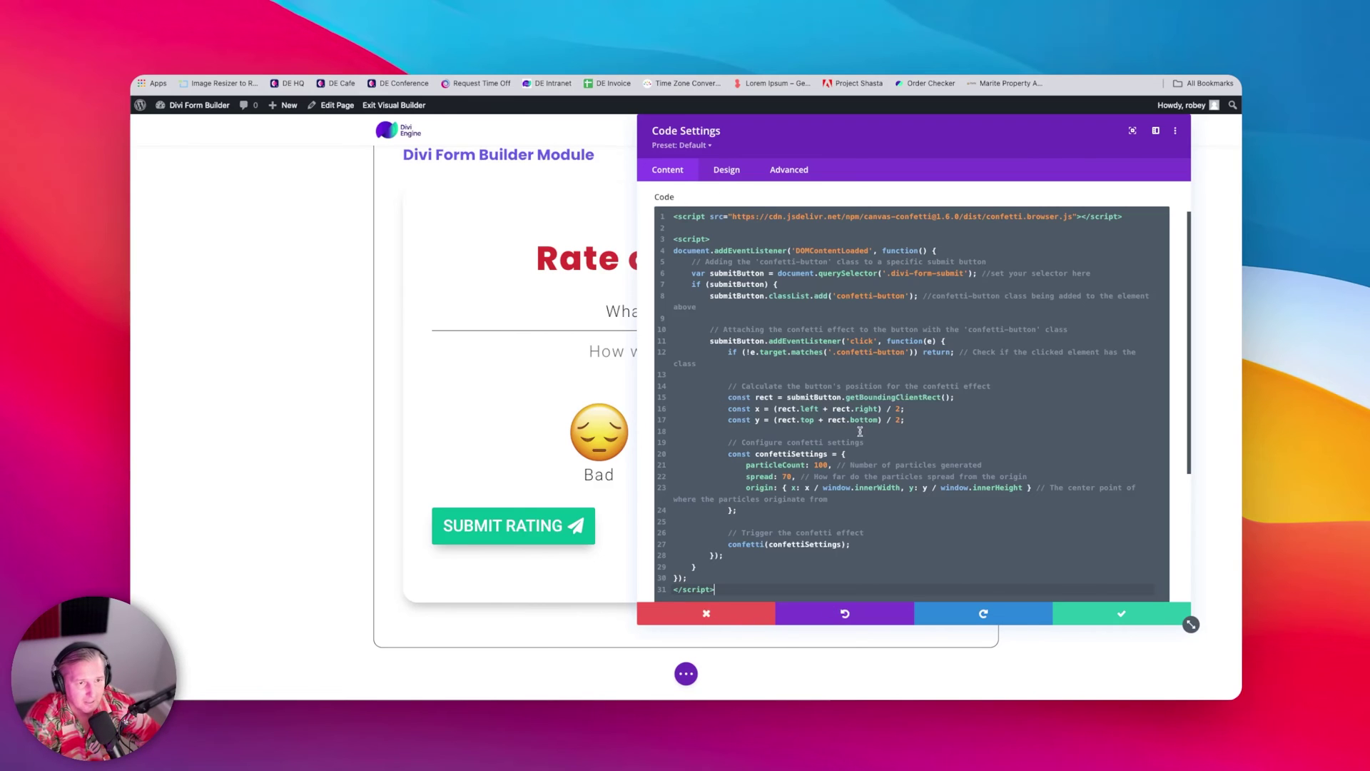
pyautogui.moveTo(671, 237); pyautogui.dragTo(789, 632)
pyautogui.hotkey('ctrl', 'c')
pyautogui.press('BackSpace')
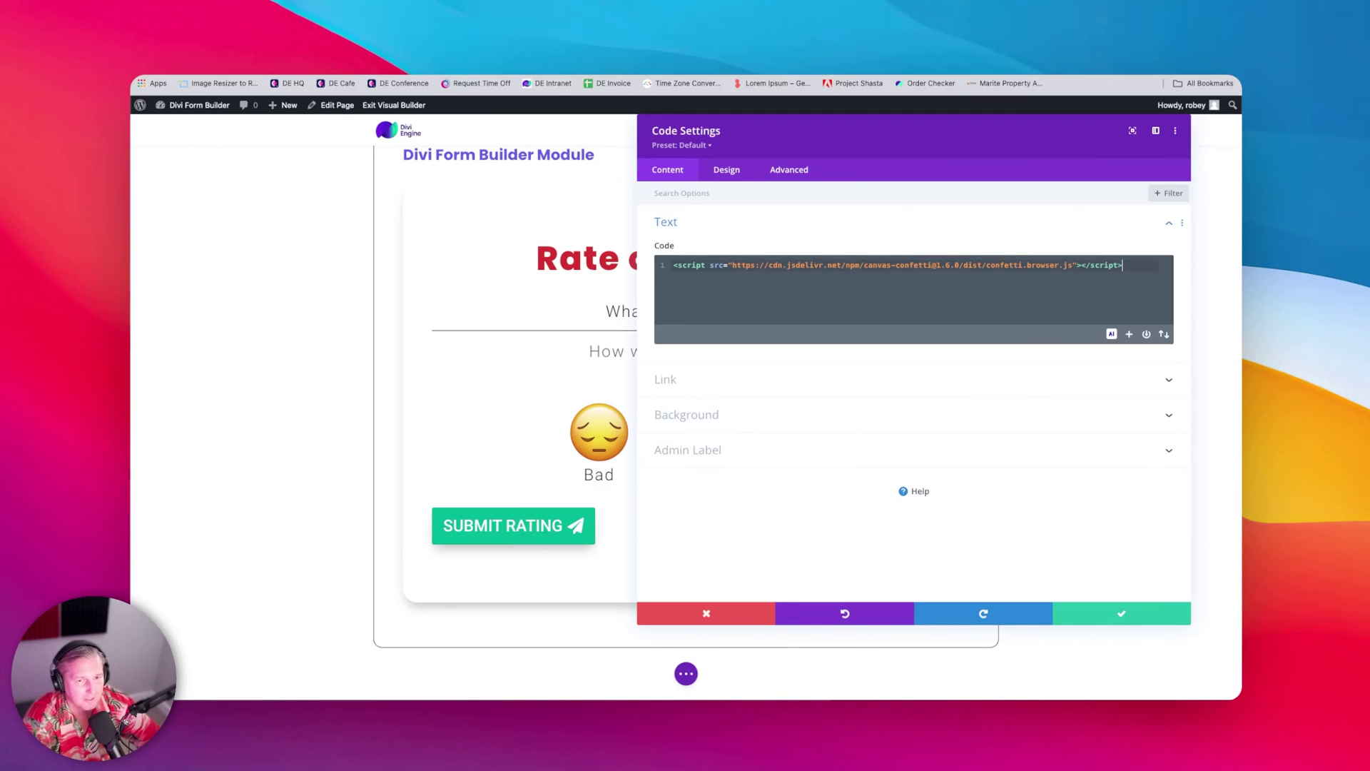
# Step: Save the Code module settings and the page, exit the visual builder, and bring up the Rate our Service form on the live page
pyautogui.click(1102, 615)
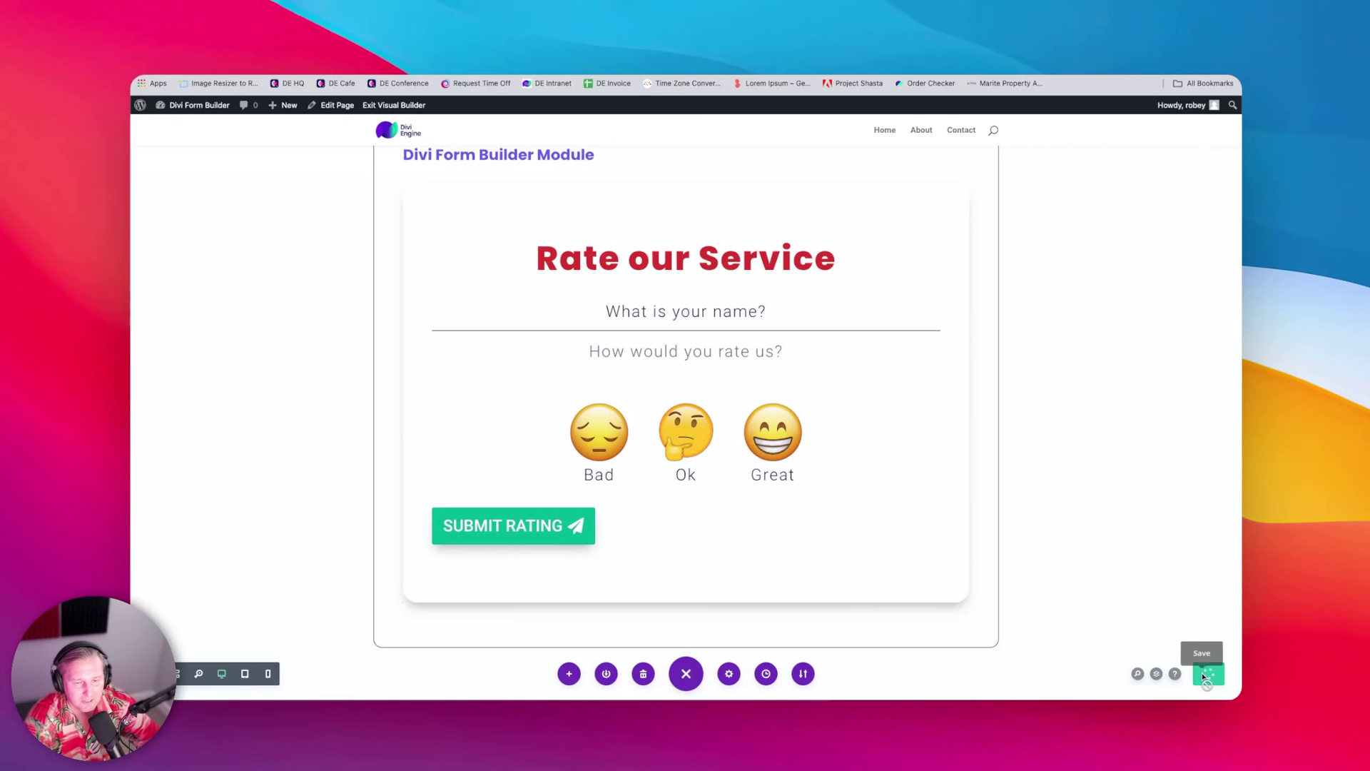
pyautogui.click(1209, 673)
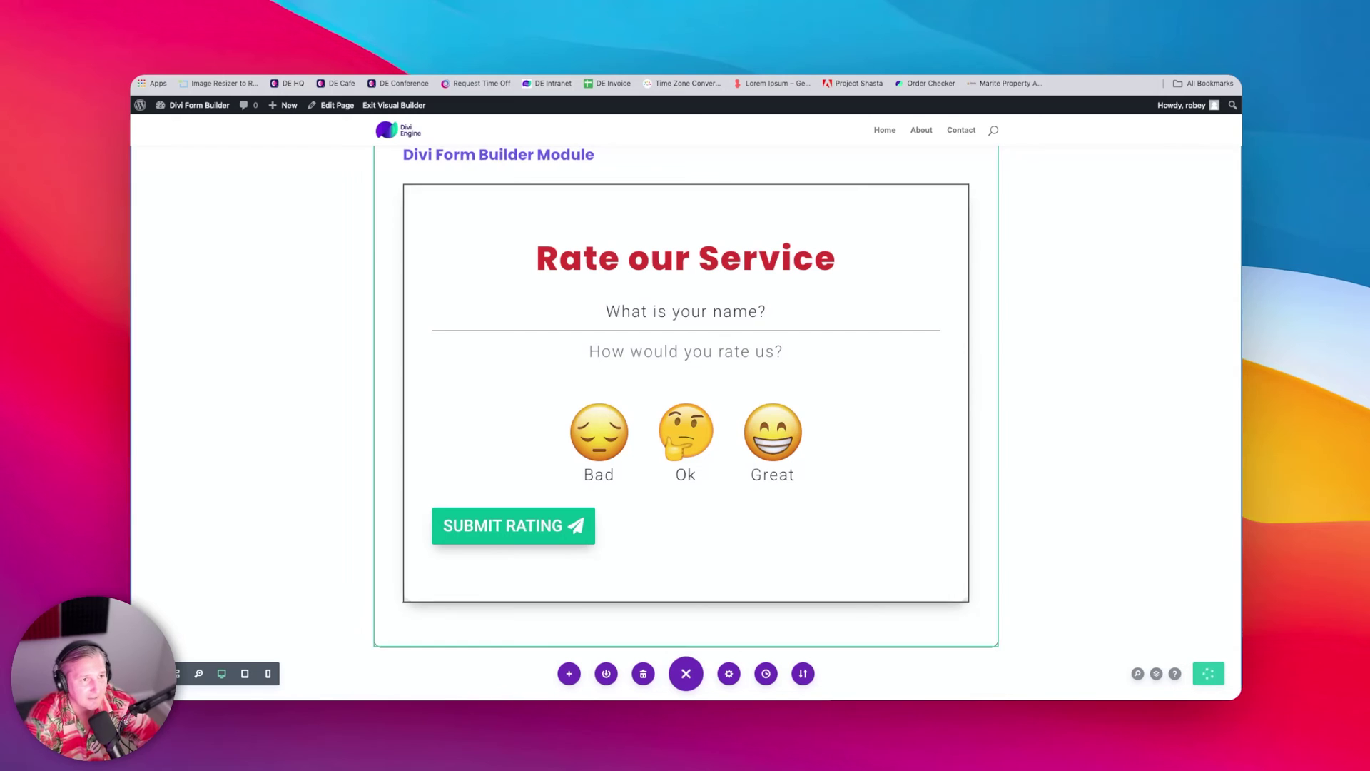
pyautogui.click(379, 104)
pyautogui.scroll(-10, 669, 607)
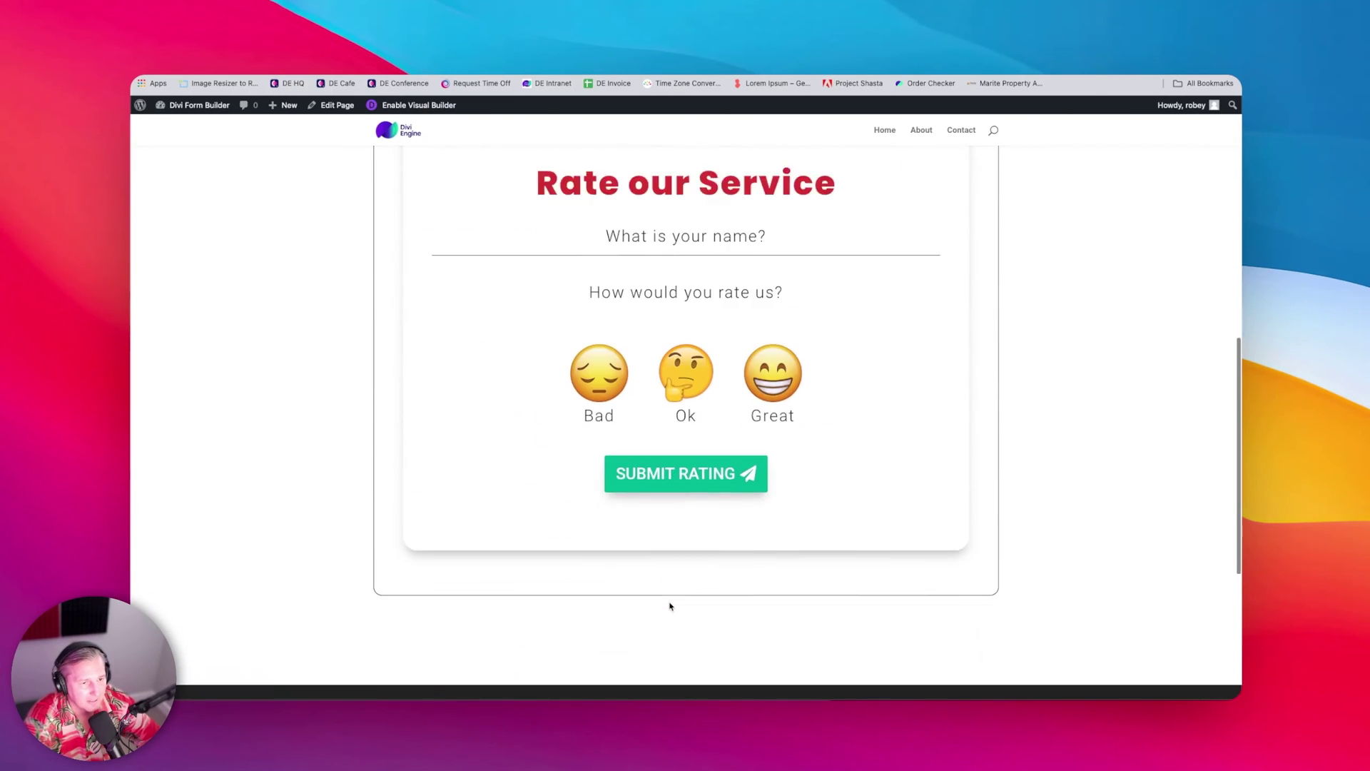
# Step: Inspect the markup of the Rate our Service form's Submit Rating button in the developer tools and close them
pyautogui.scroll(2, 669, 606)
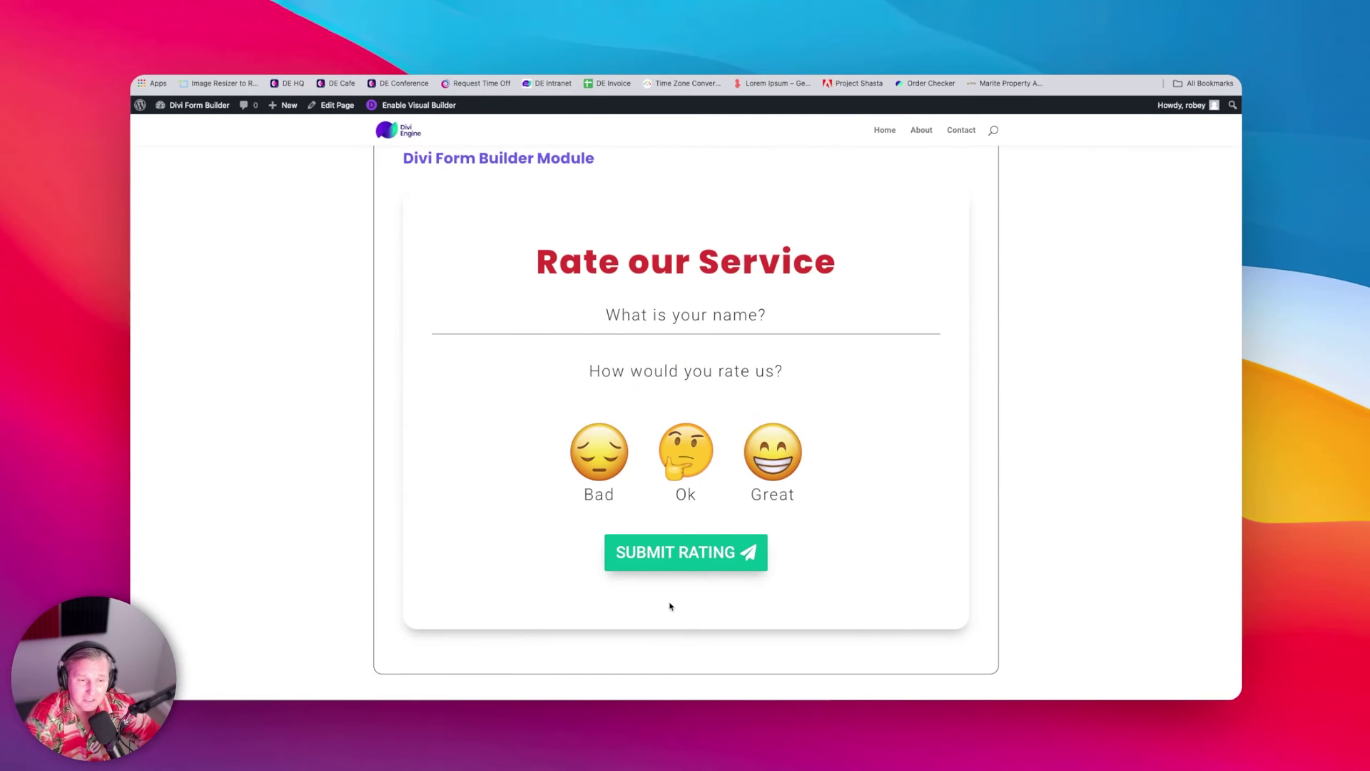
pyautogui.rightClick(676, 565)
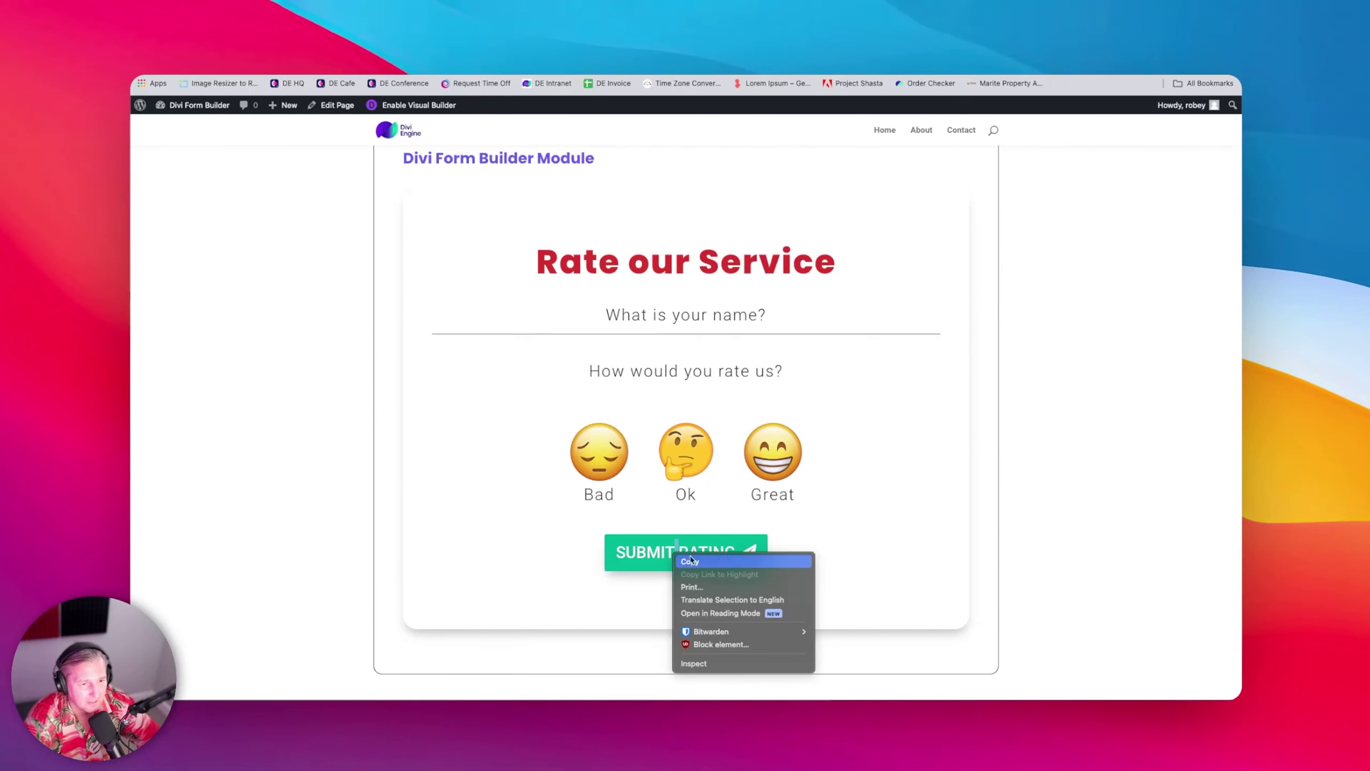
pyautogui.click(712, 672)
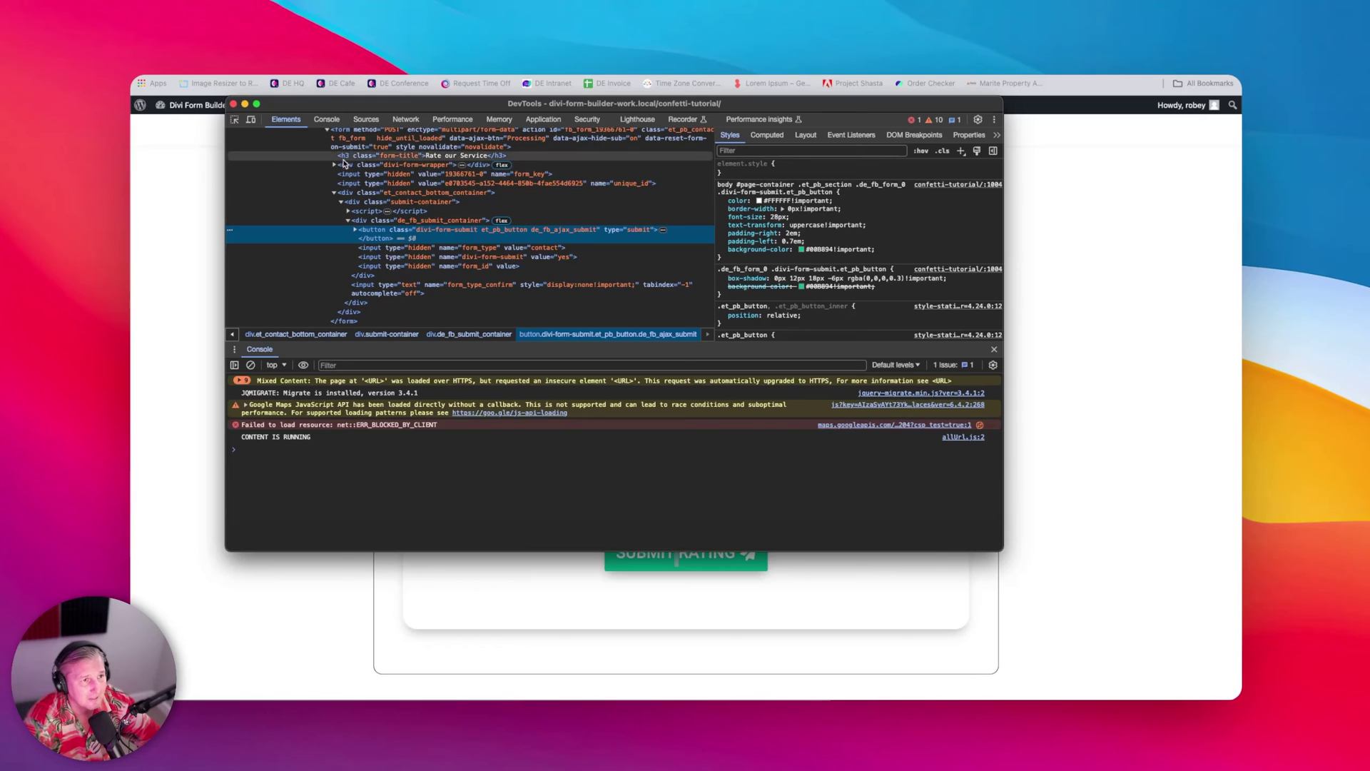
pyautogui.click(233, 105)
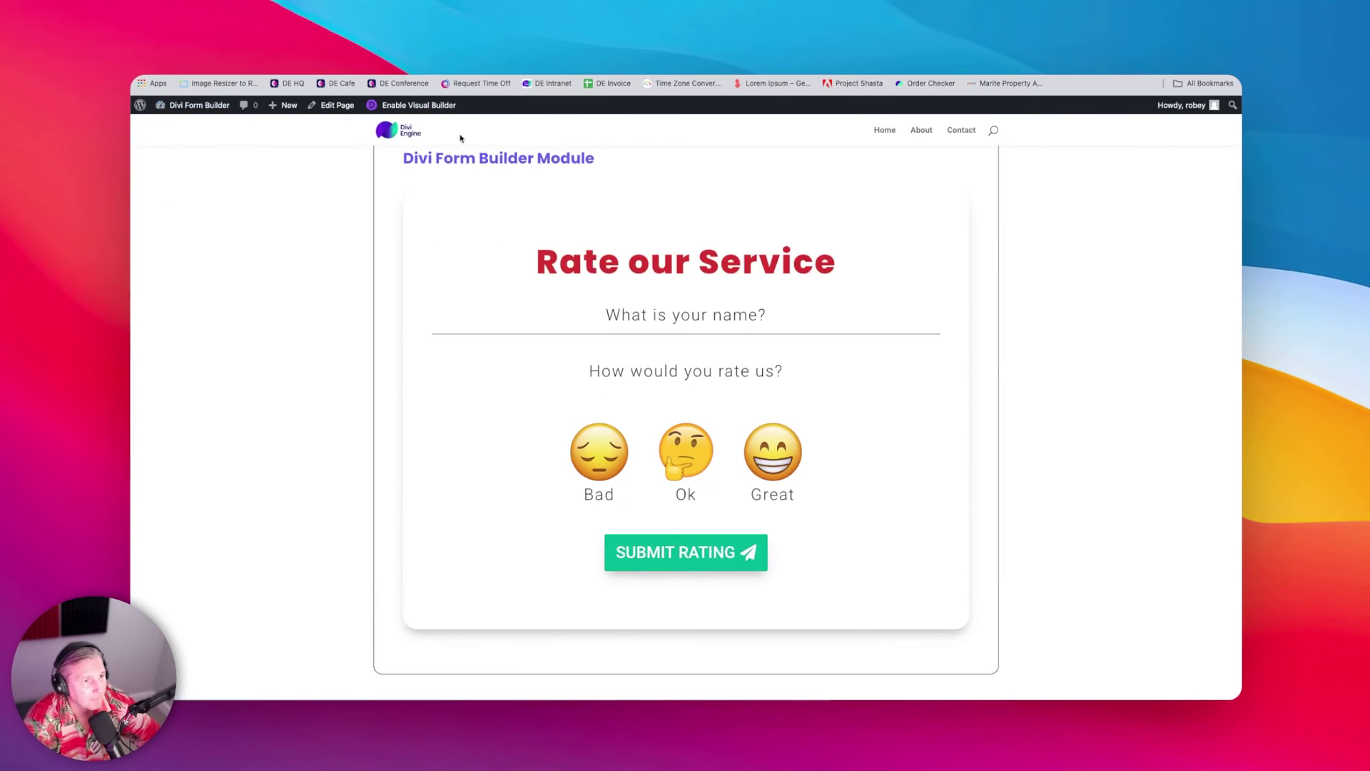
# Step: Reopen the page in the visual builder and switch it to wireframe view
pyautogui.click(434, 107)
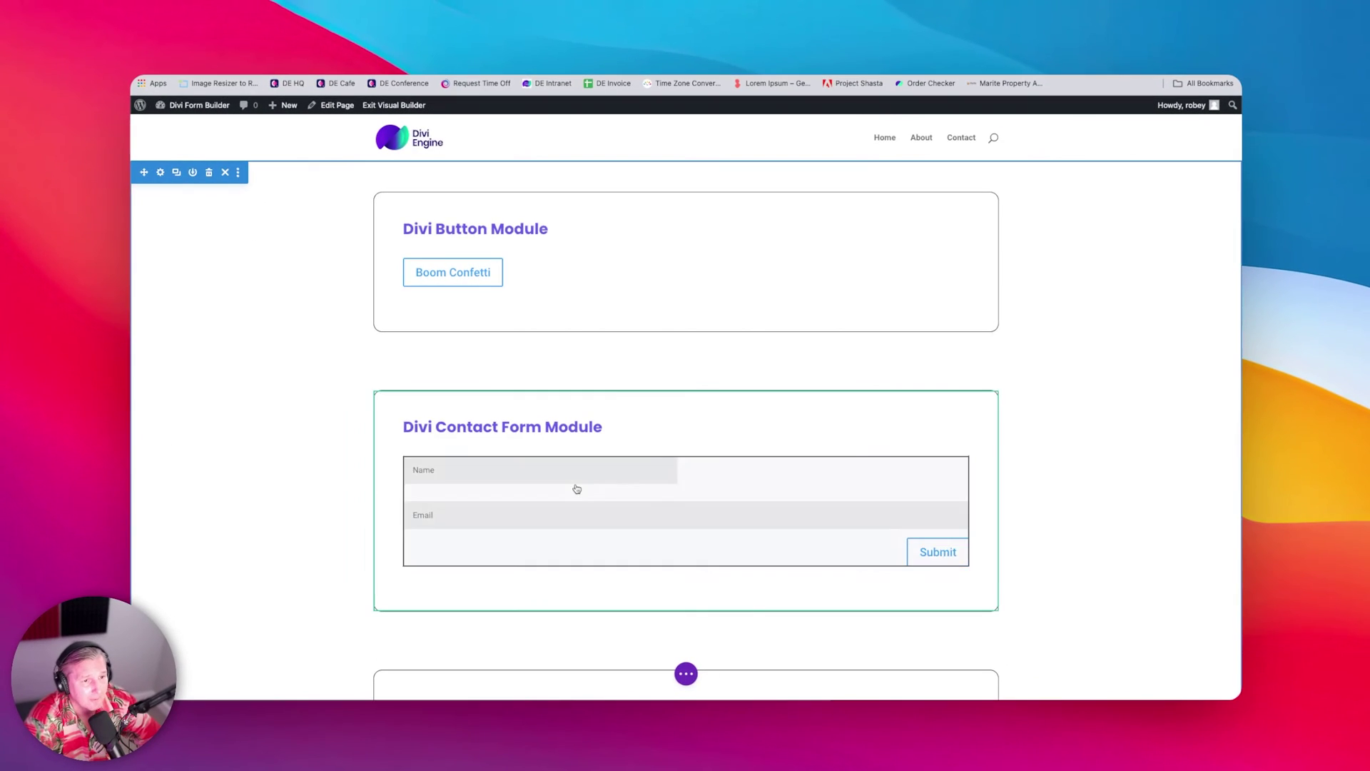
pyautogui.scroll(-6, 572, 490)
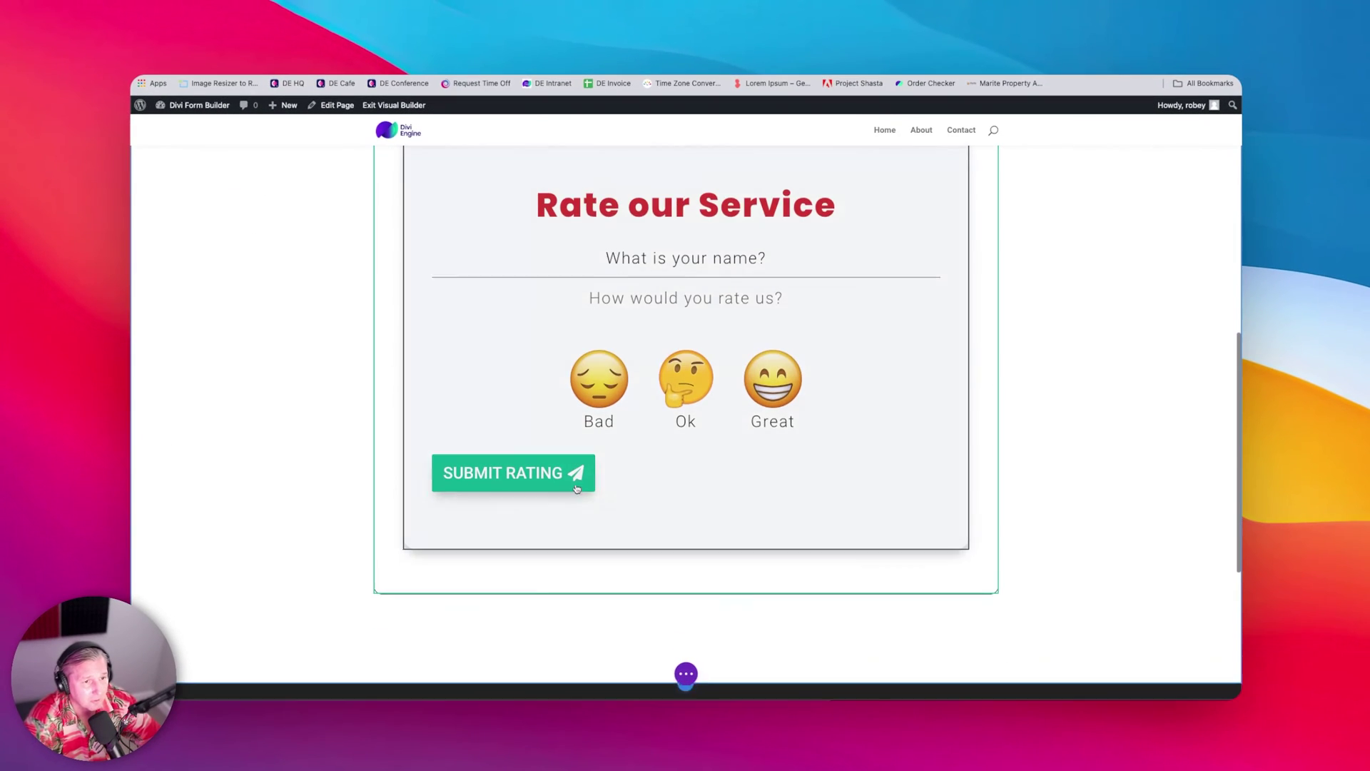
pyautogui.click(686, 674)
pyautogui.click(180, 675)
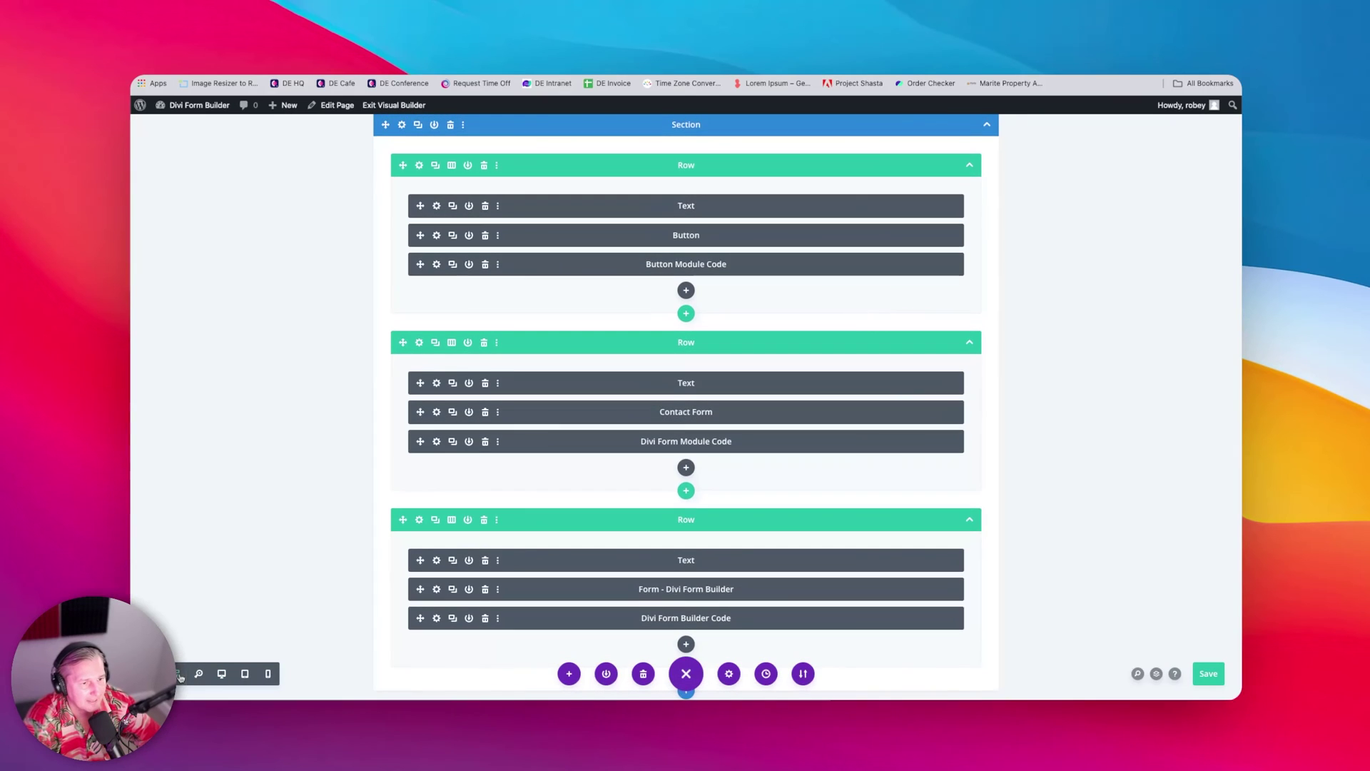
# Step: Paste the .divi-form-submit confetti script below the library script in the Divi Form Builder Code module and review it
pyautogui.scroll(-1, 500, 563)
pyautogui.click(437, 576)
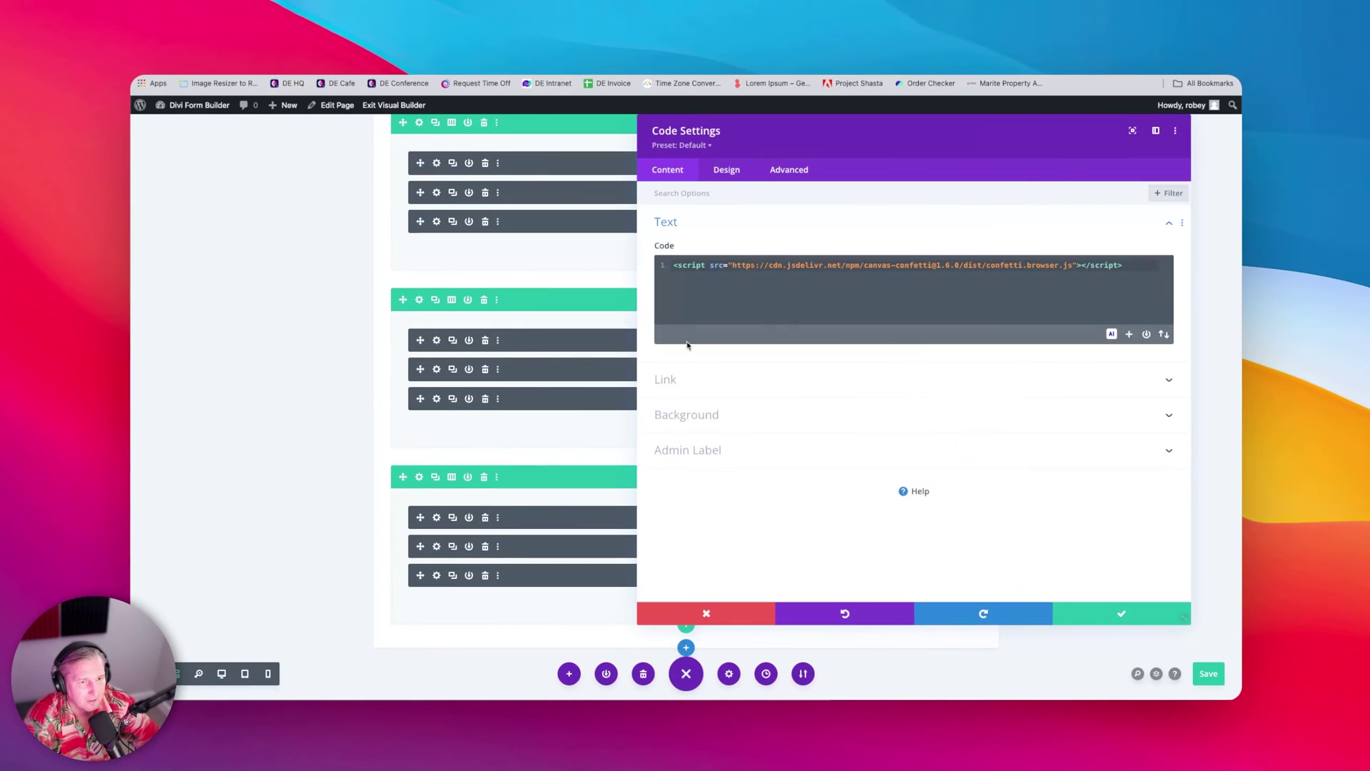
pyautogui.click(969, 288)
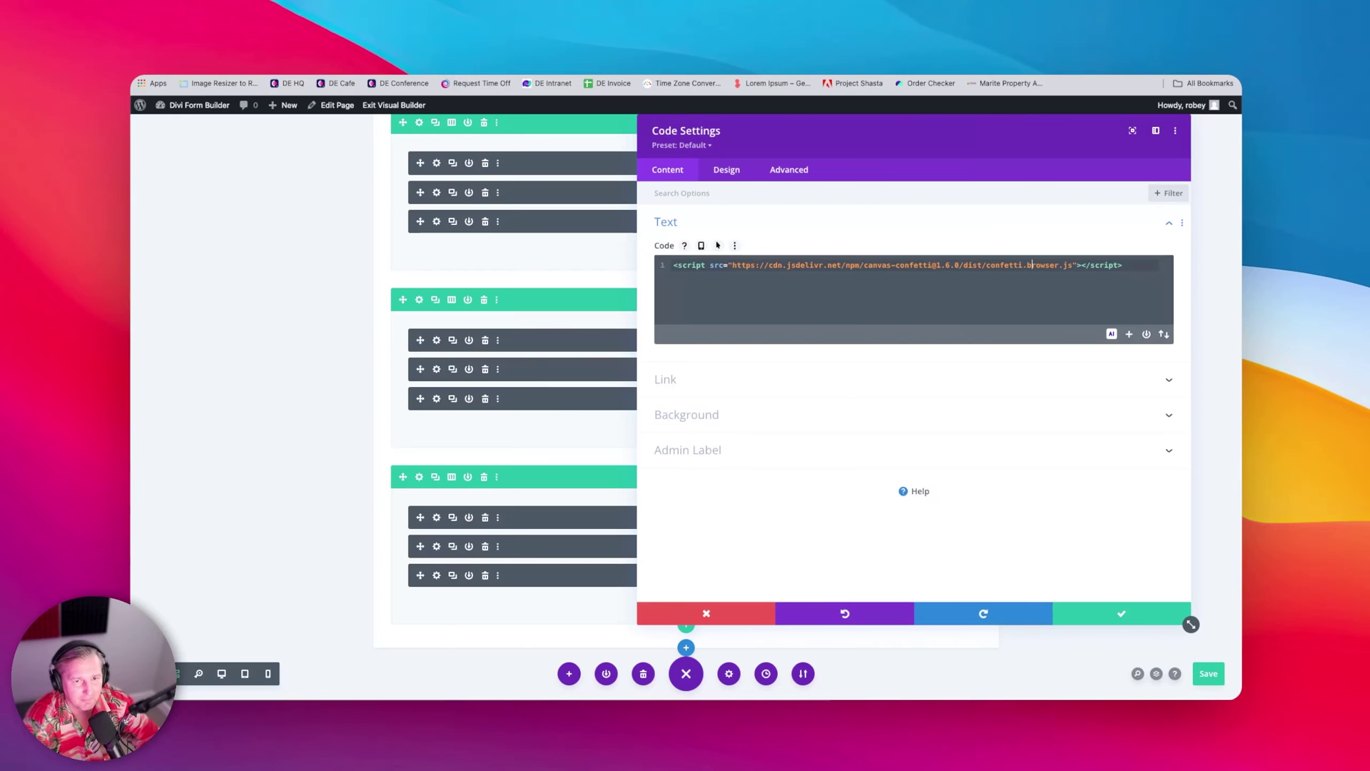
pyautogui.press('Return')
pyautogui.press('Return')
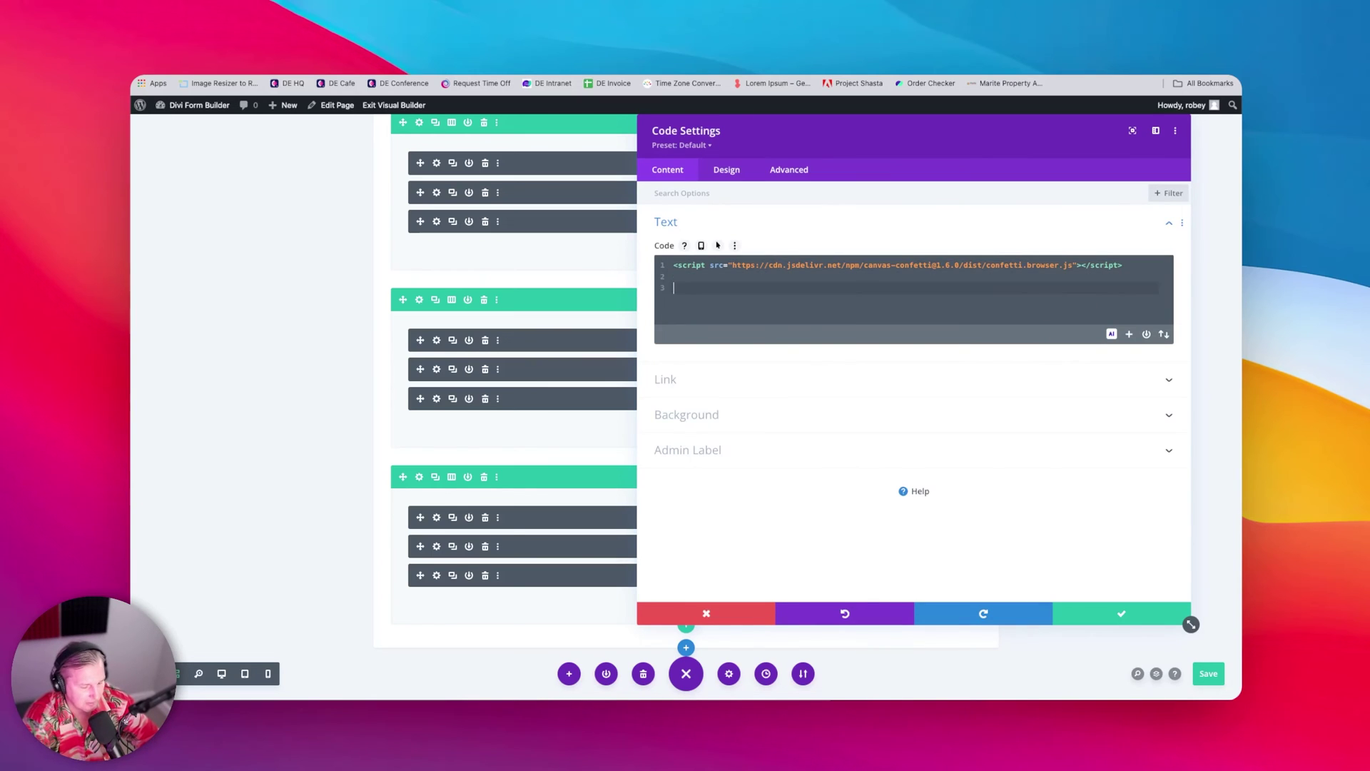
pyautogui.hotkey('ctrl', 'v')
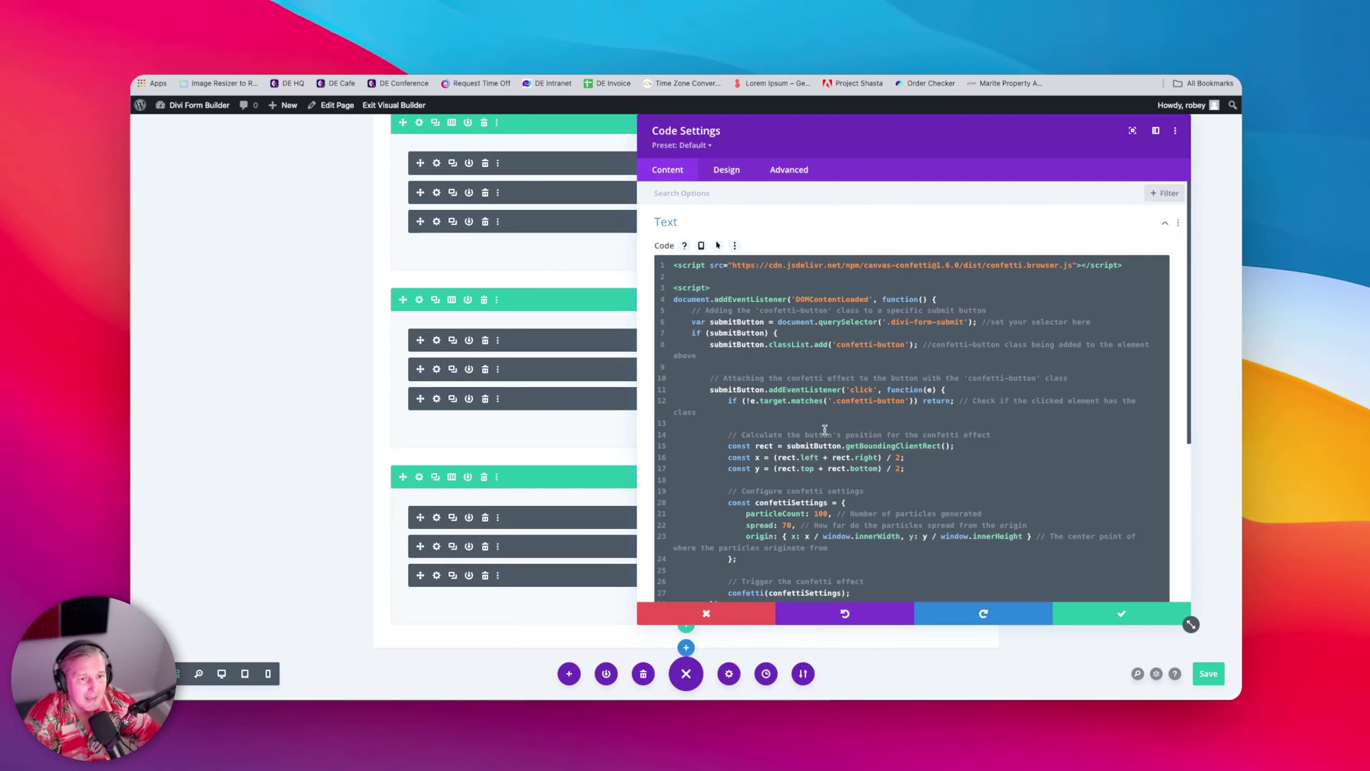
pyautogui.scroll(-2, 824, 429)
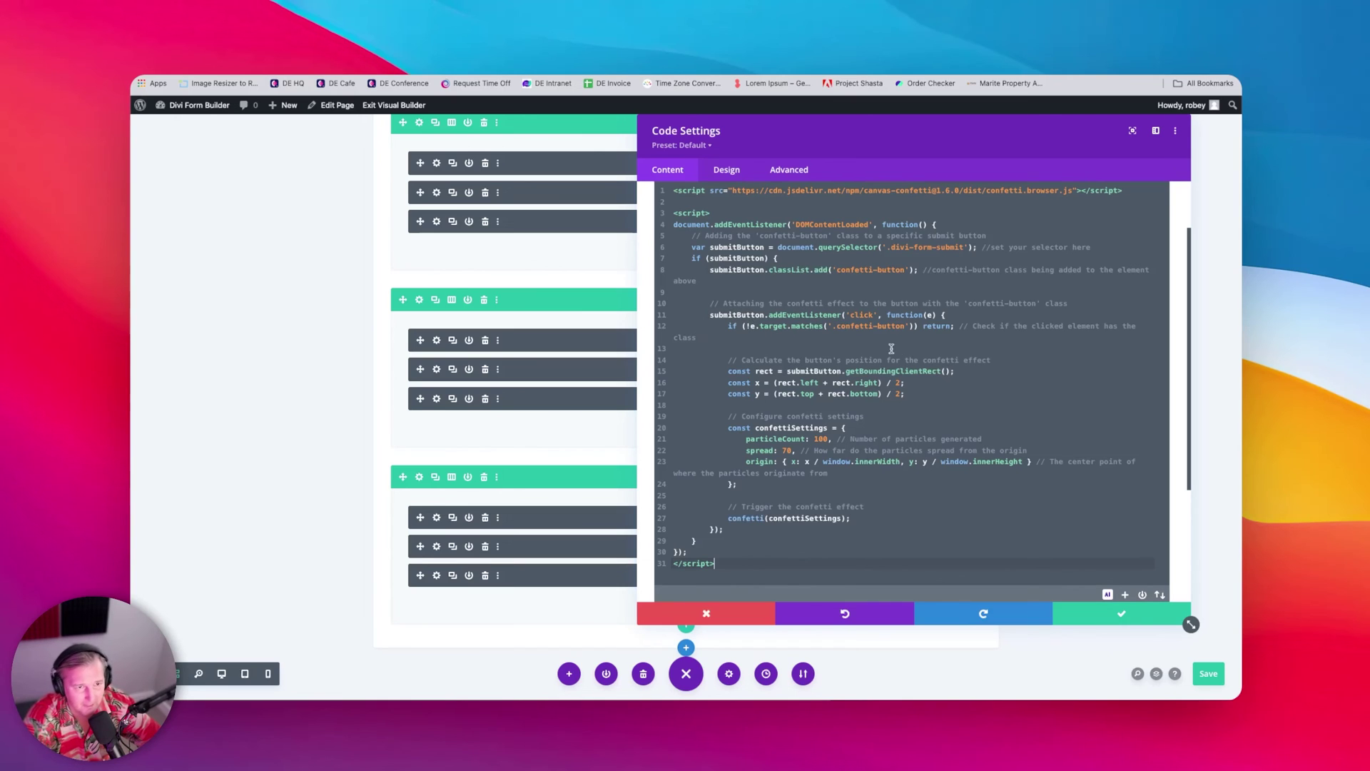
pyautogui.scroll(-2, 899, 446)
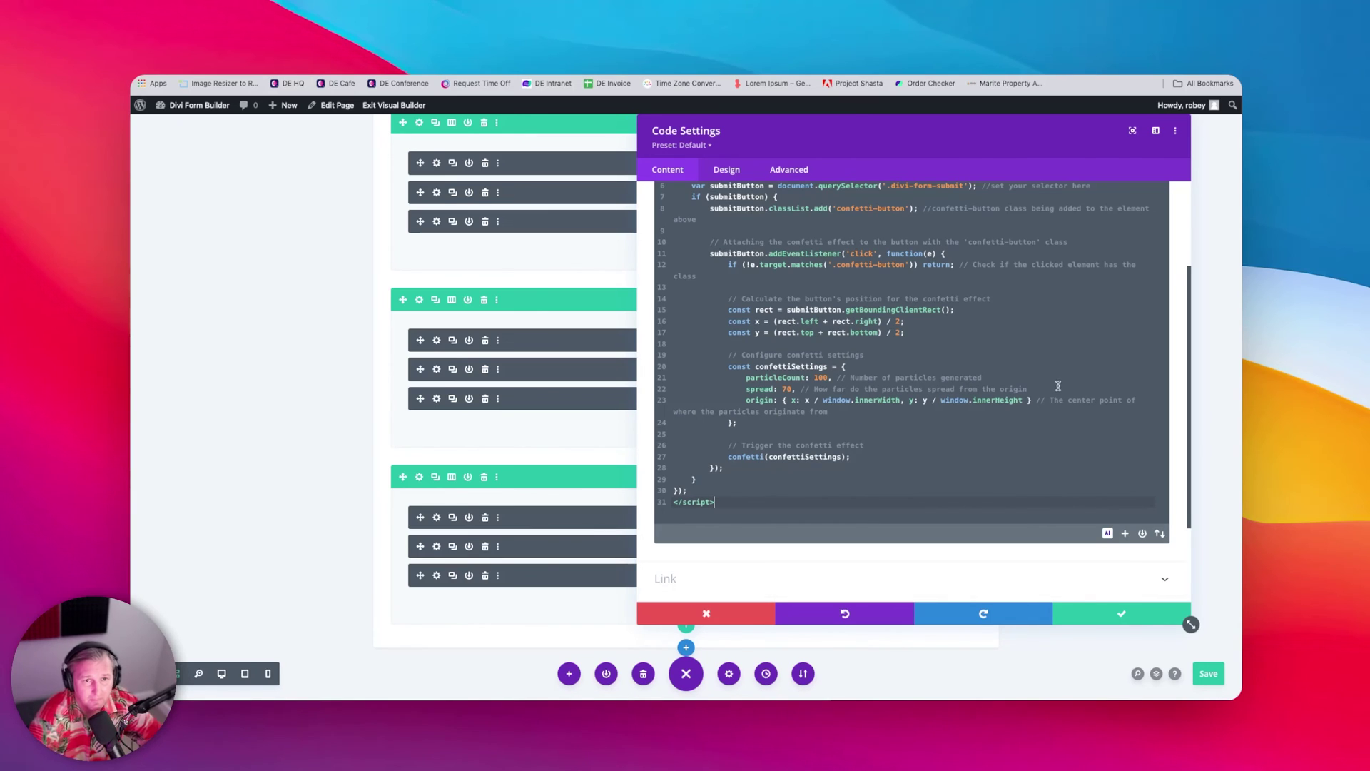
# Step: Save the Code module settings and the page, and exit the visual builder
pyautogui.click(1112, 611)
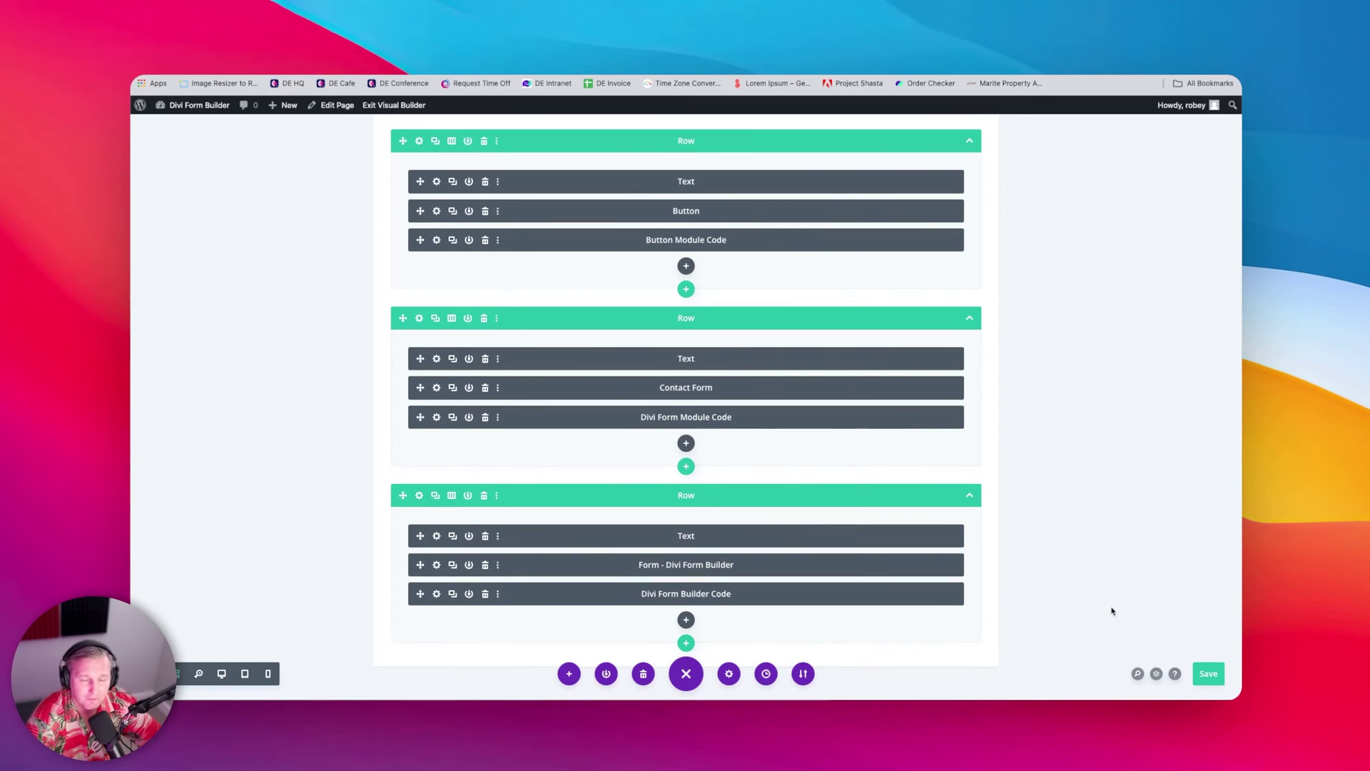
pyautogui.click(1213, 673)
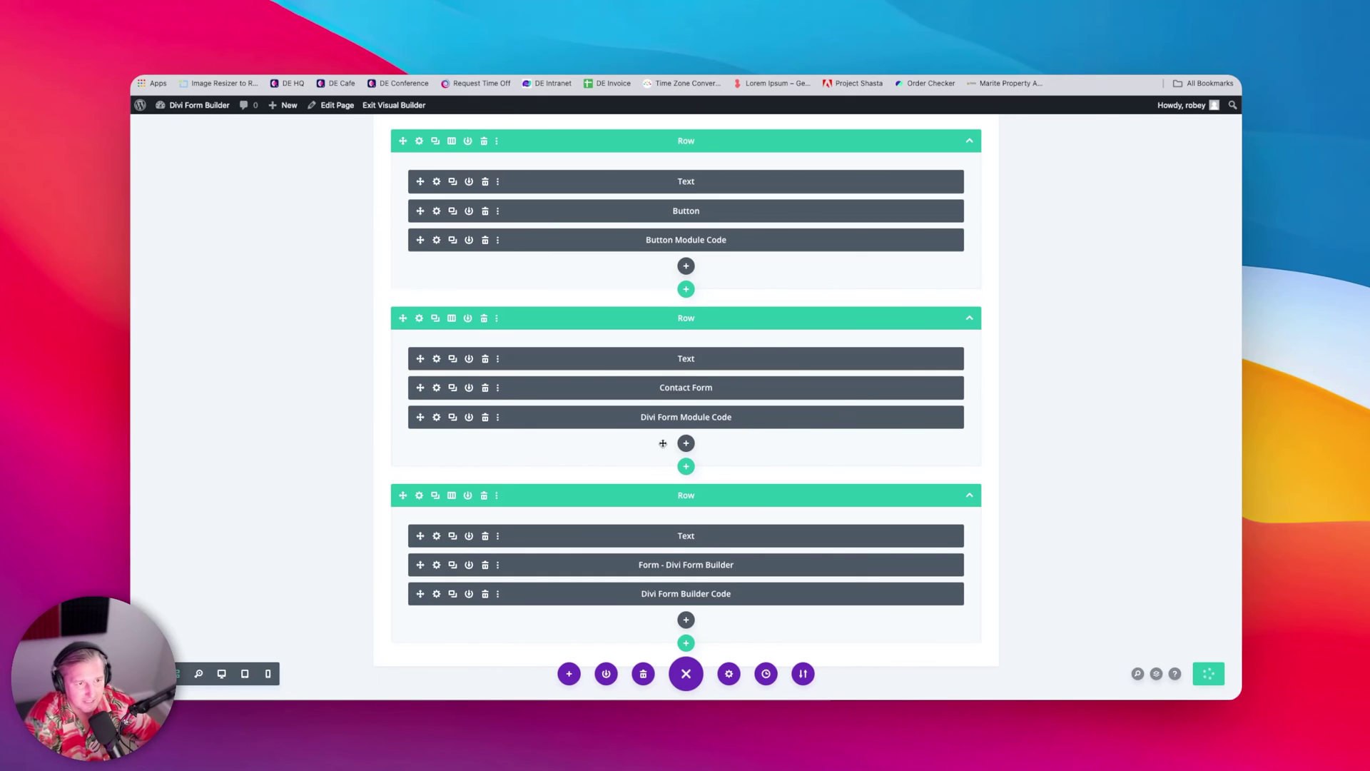
pyautogui.scroll(2, 662, 442)
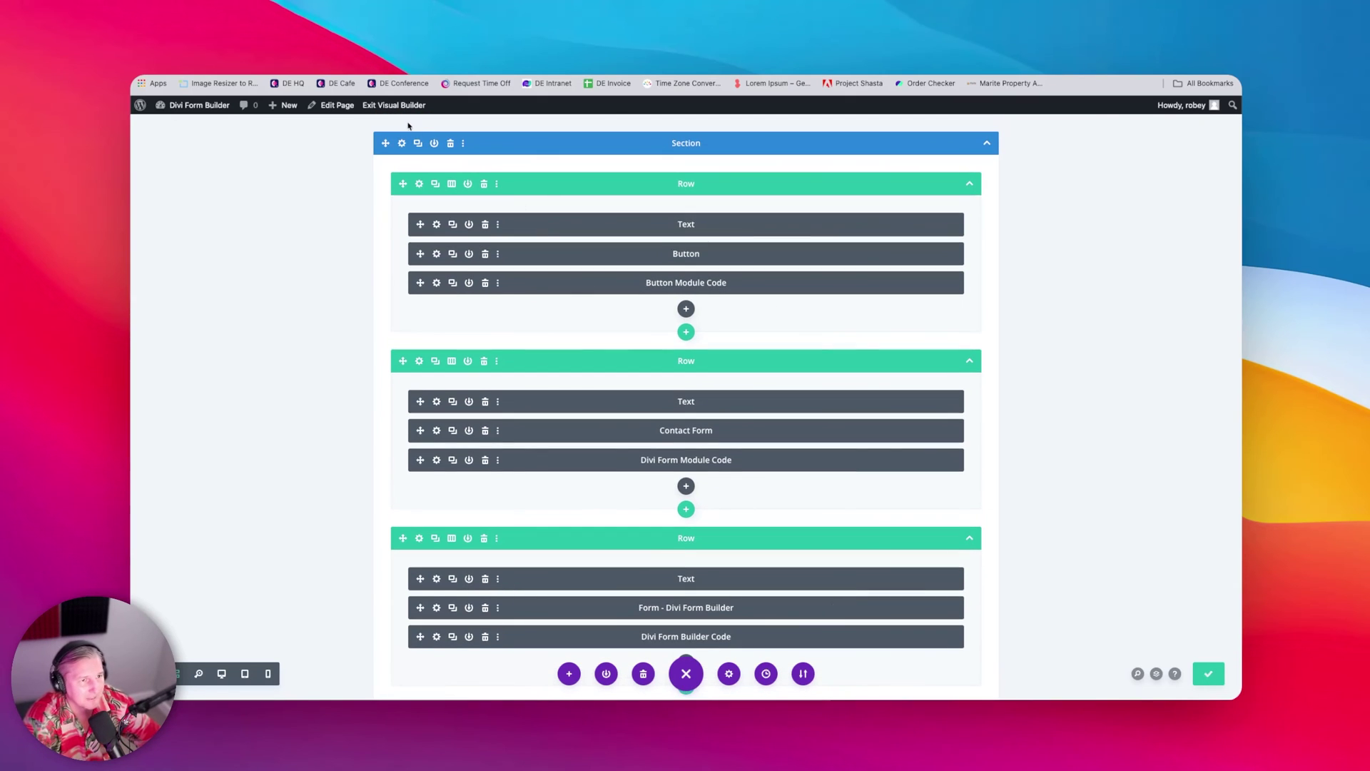
pyautogui.click(394, 105)
# Step: Test the confetti effect on the live page with the Boom Confetti button, the contact form's Submit and the Submit Rating button
pyautogui.click(475, 274)
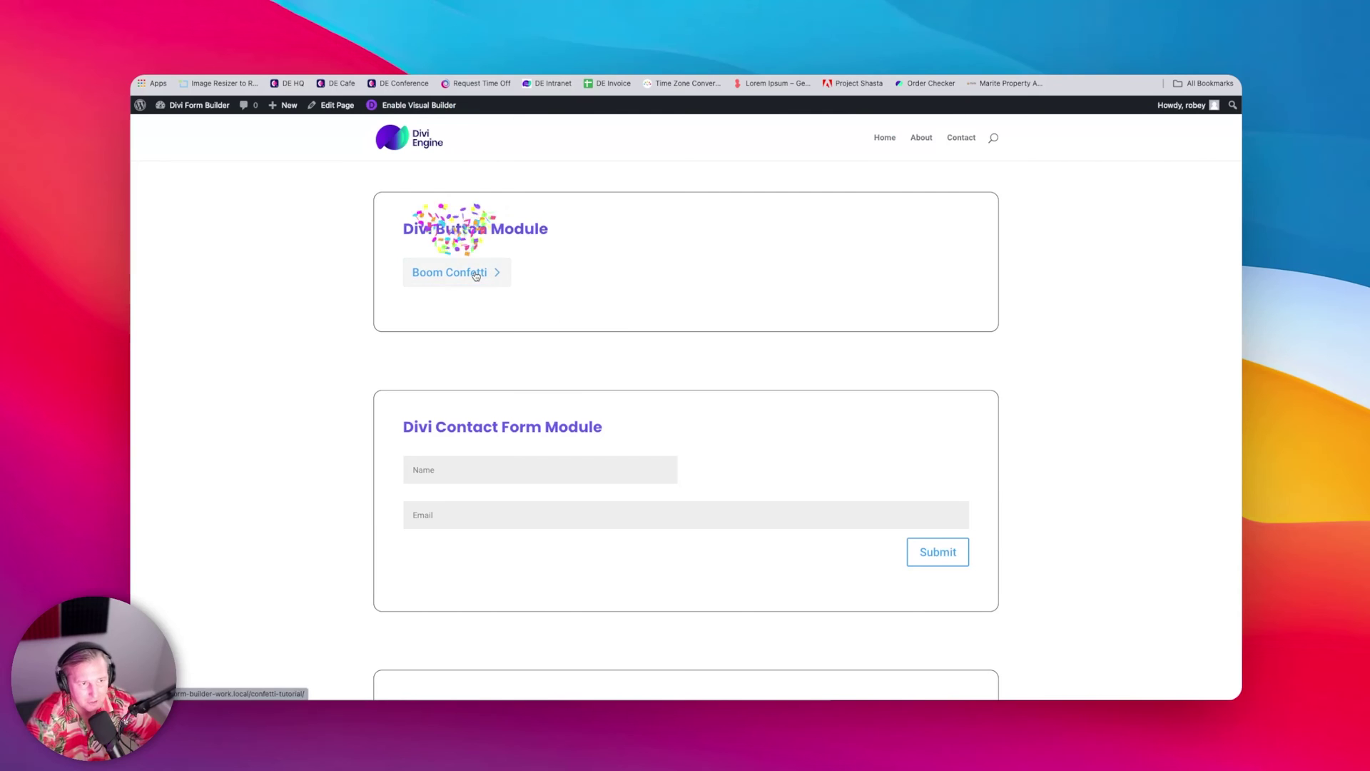
pyautogui.click(937, 551)
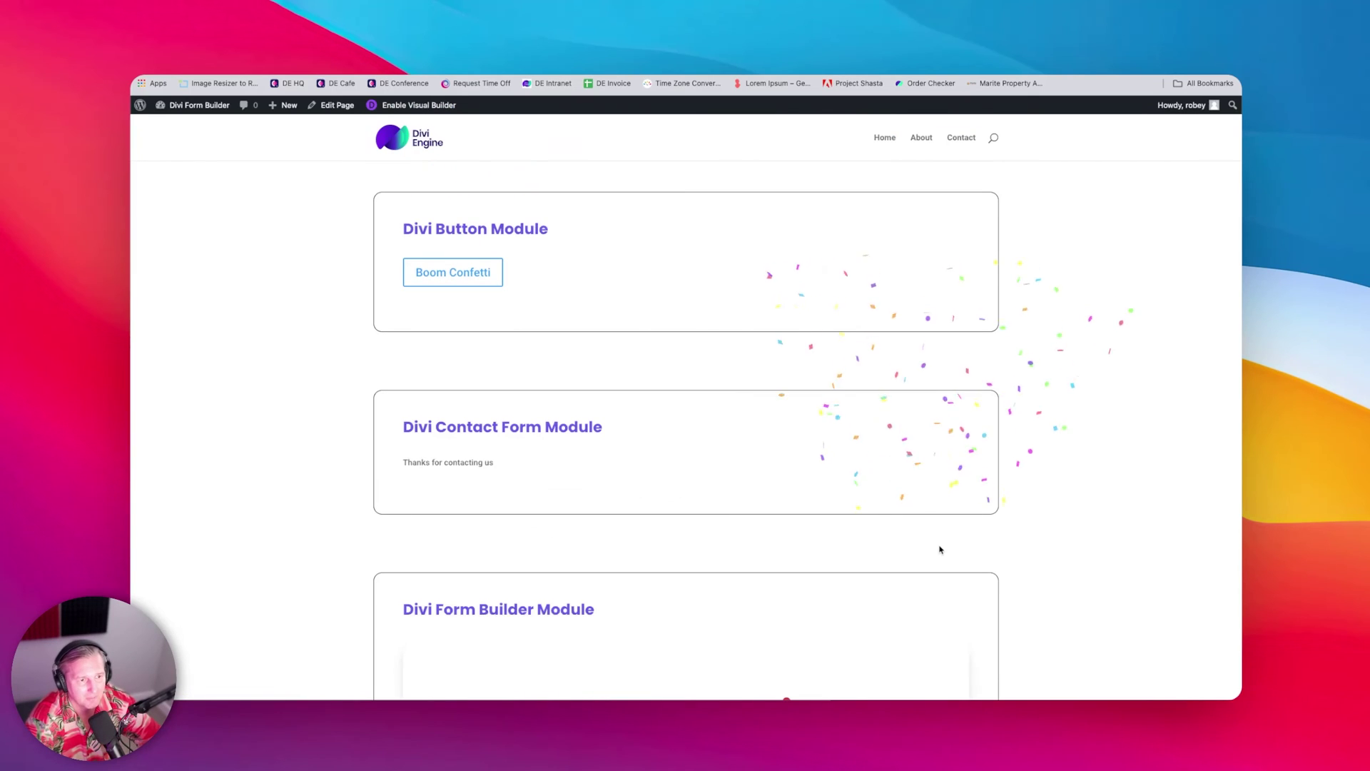
pyautogui.scroll(-8, 939, 550)
pyautogui.click(687, 541)
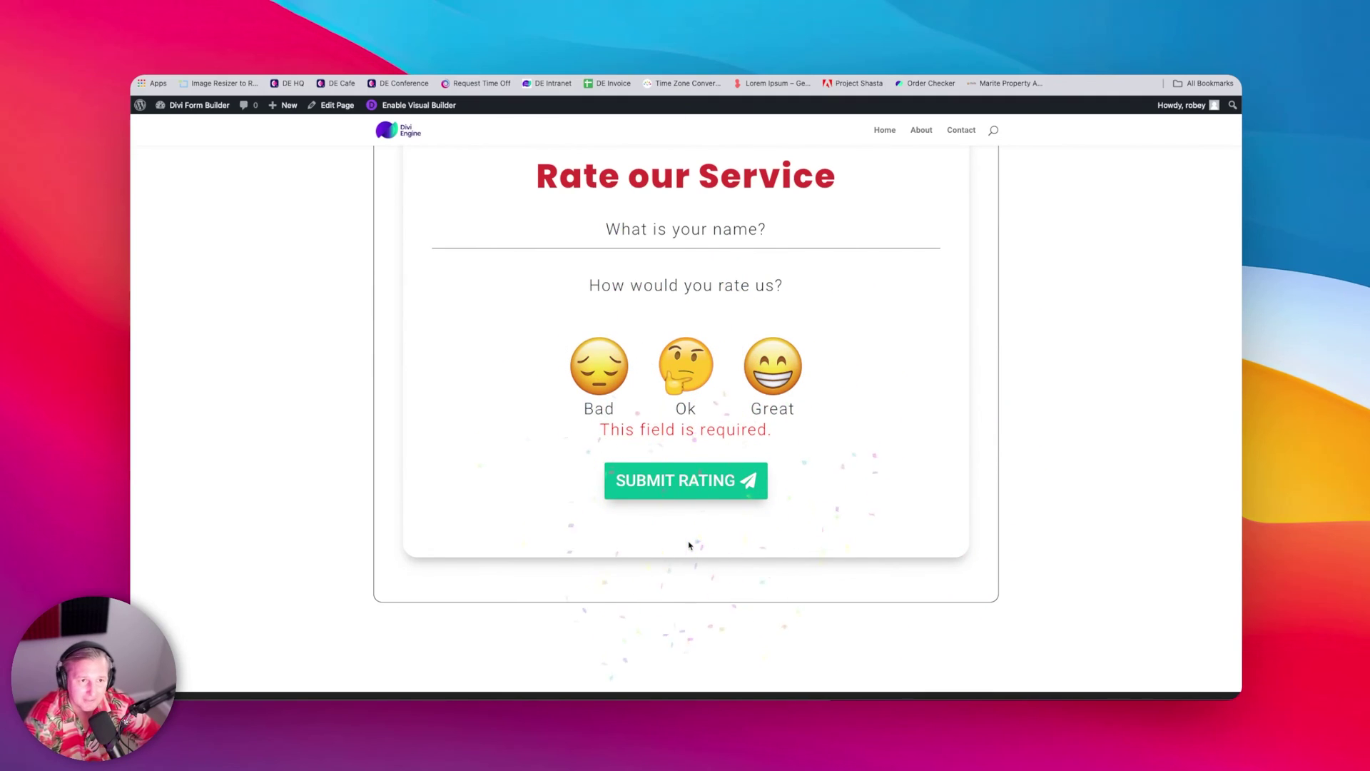
pyautogui.scroll(5, 866, 285)
pyautogui.scroll(-5, 865, 284)
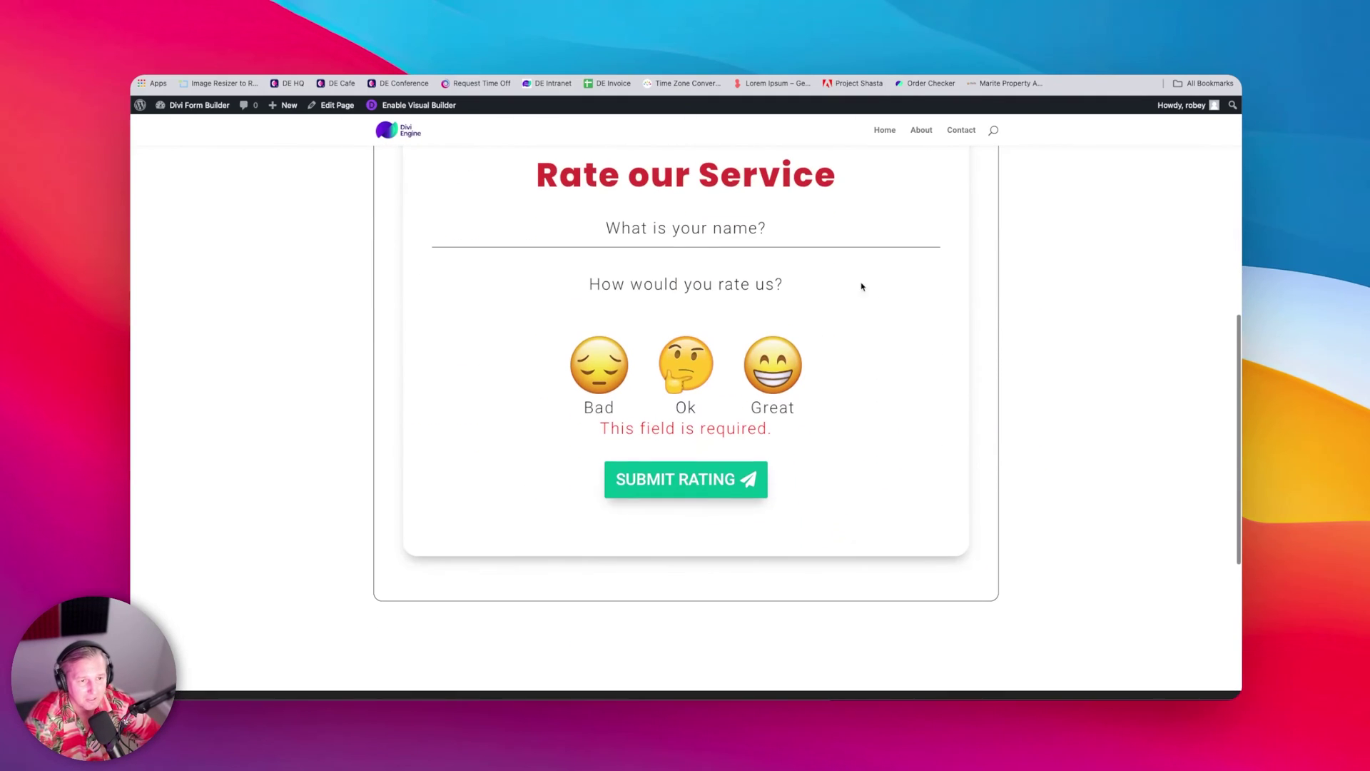
pyautogui.click(675, 491)
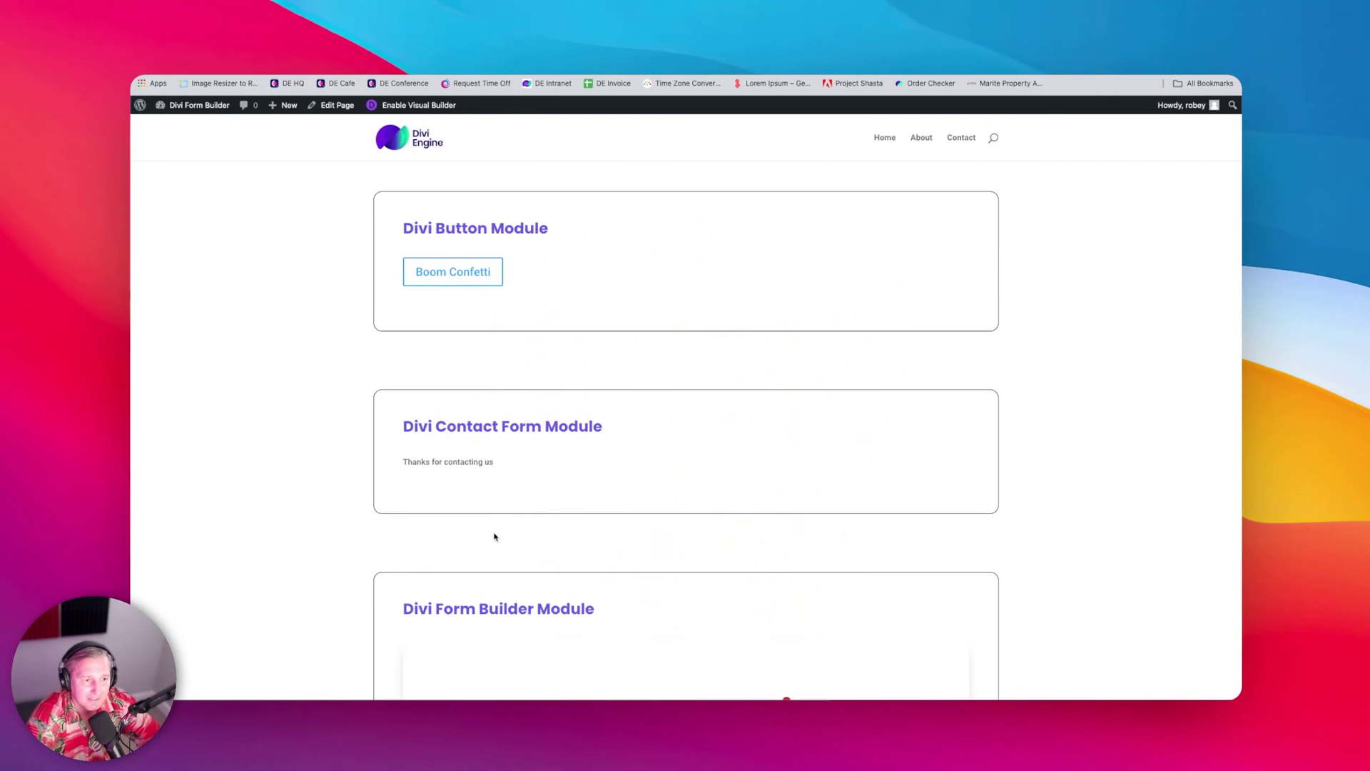
# Step: Reopen the visual builder and assign the CSS class form-boom to the Divi Form Builder form module, saving its settings
pyautogui.click(421, 106)
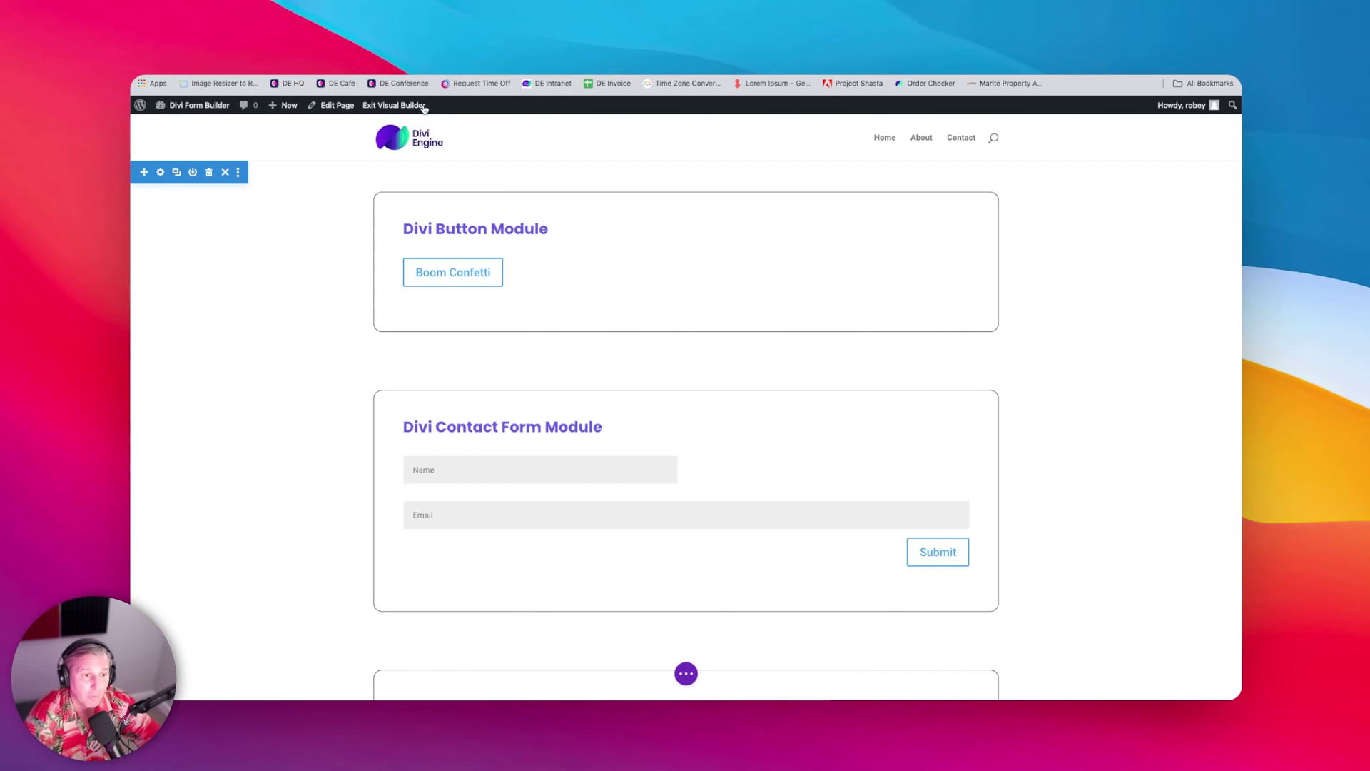
pyautogui.scroll(-7, 692, 517)
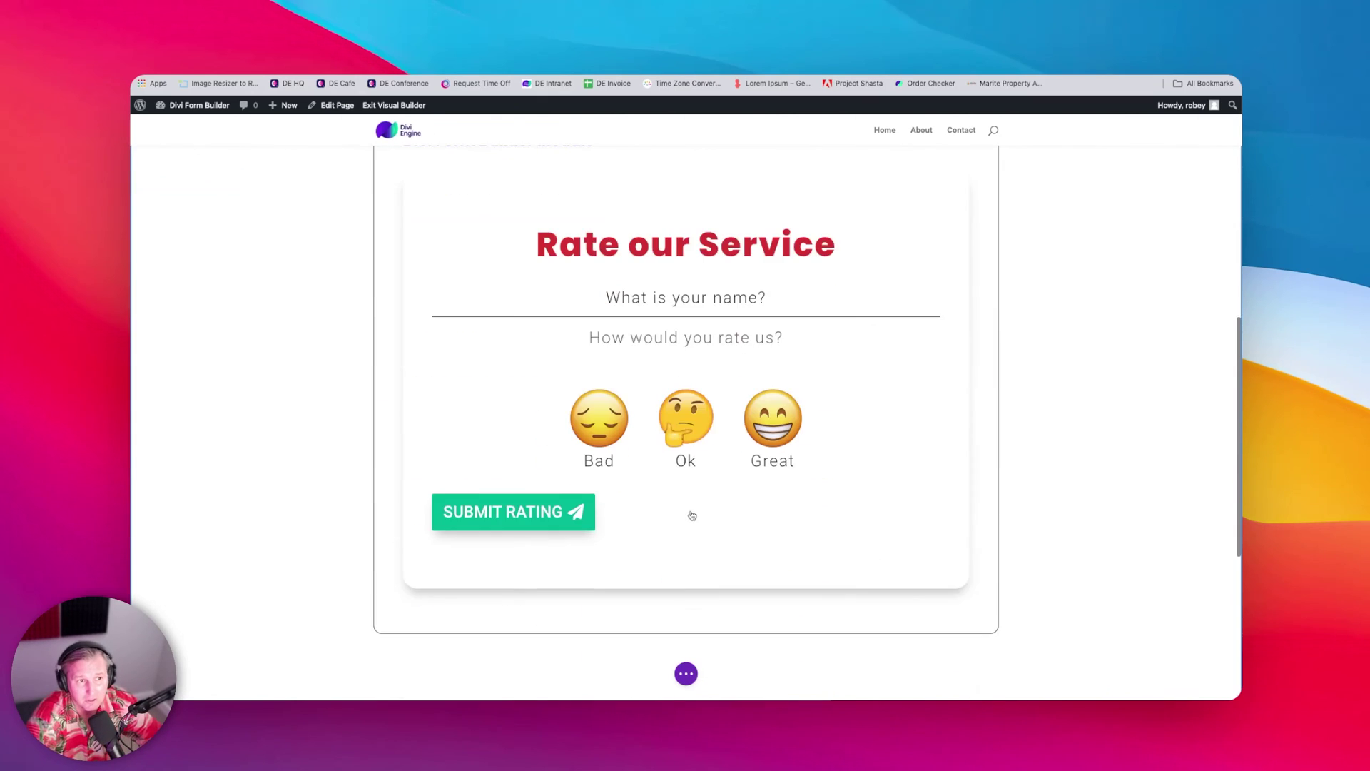
pyautogui.scroll(2, 794, 219)
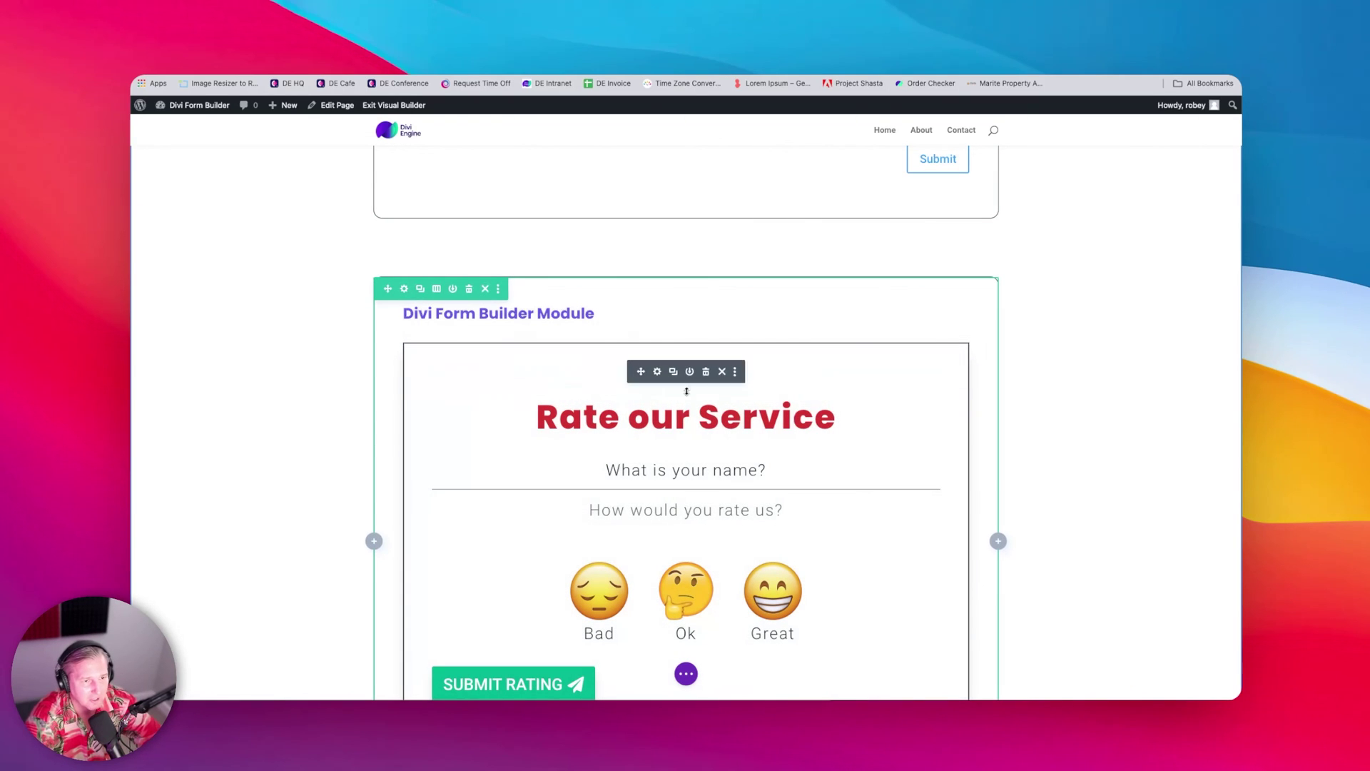
pyautogui.click(657, 372)
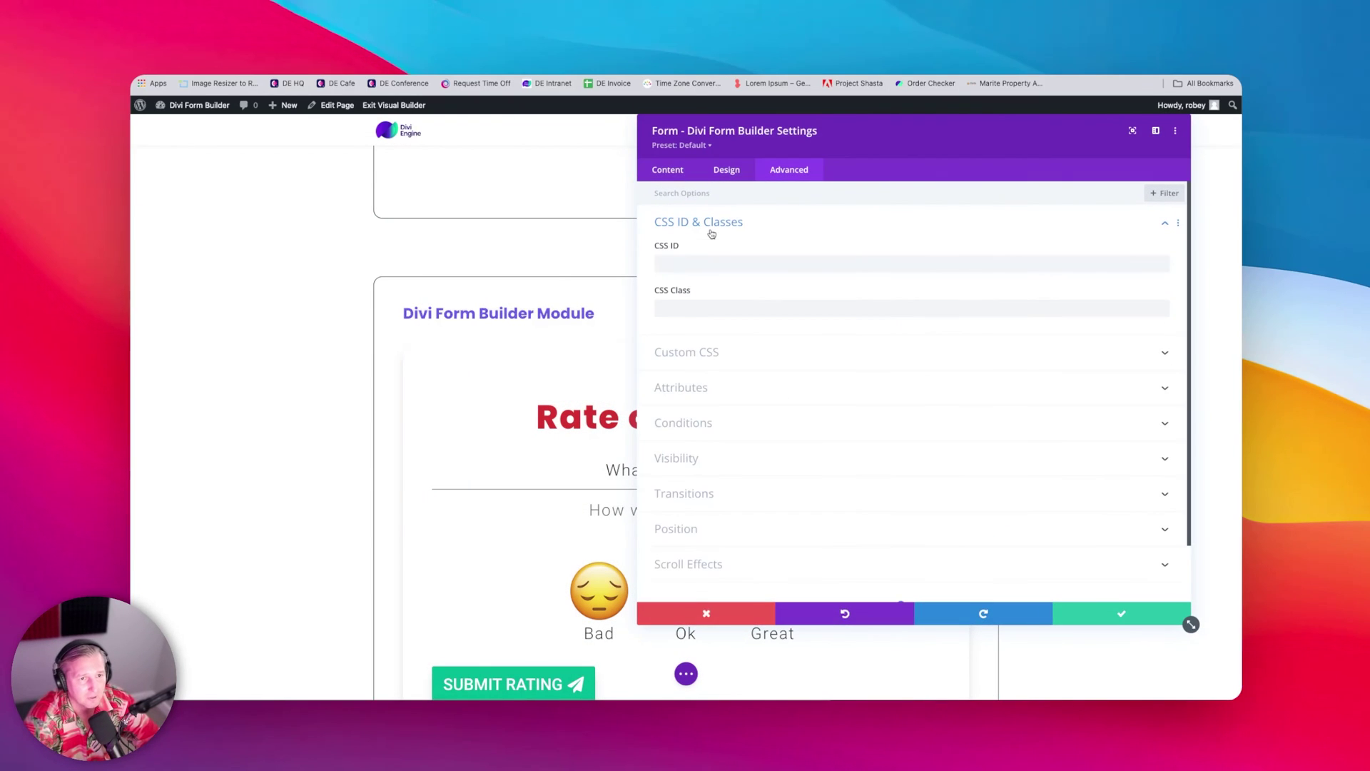
pyautogui.click(703, 308)
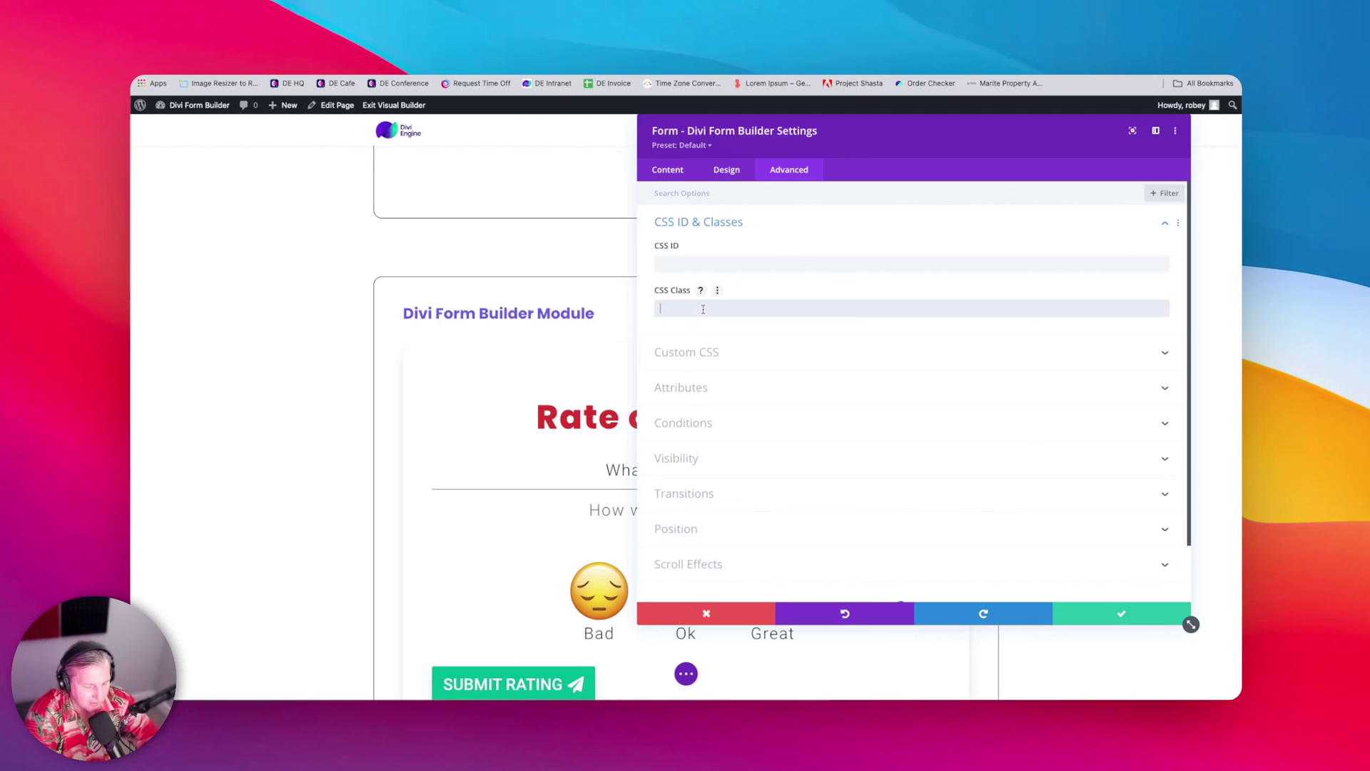
pyautogui.write('fomr-boom')
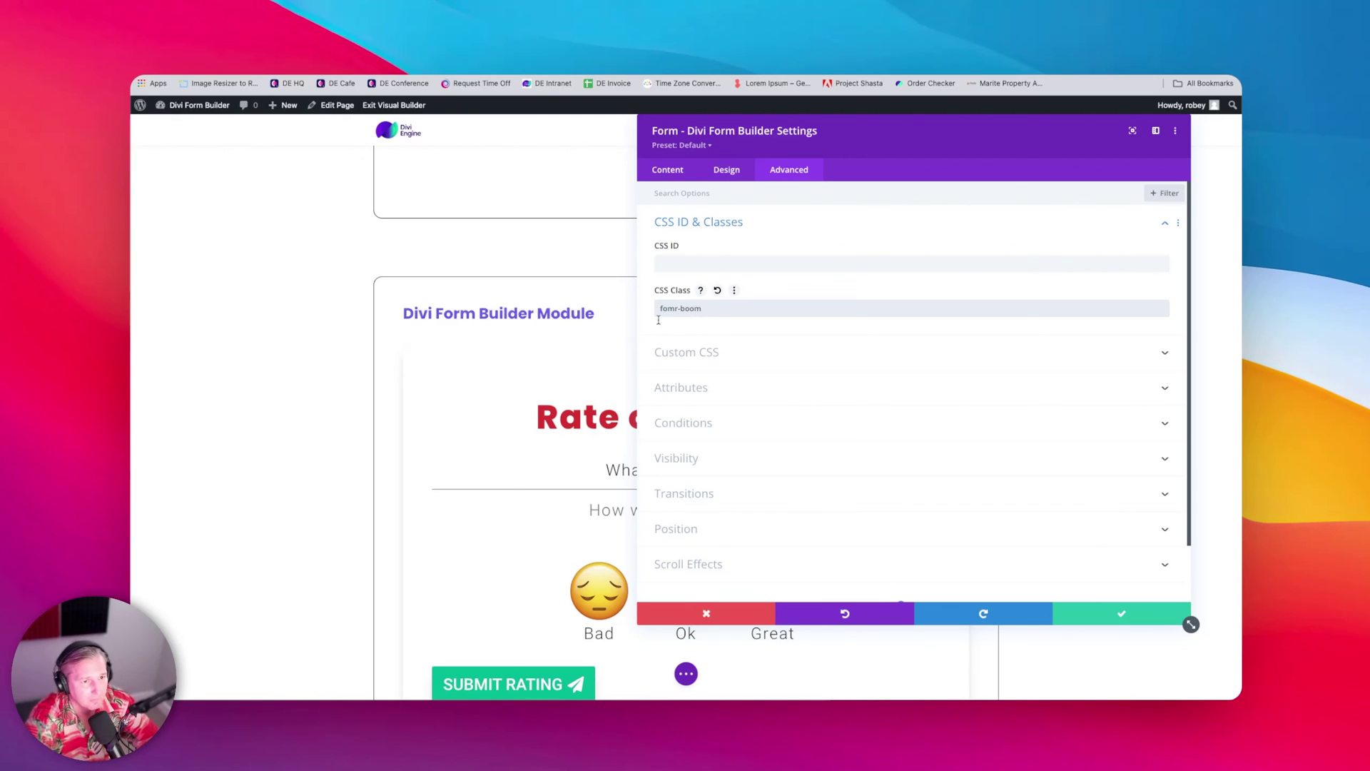
pyautogui.doubleClick(662, 308)
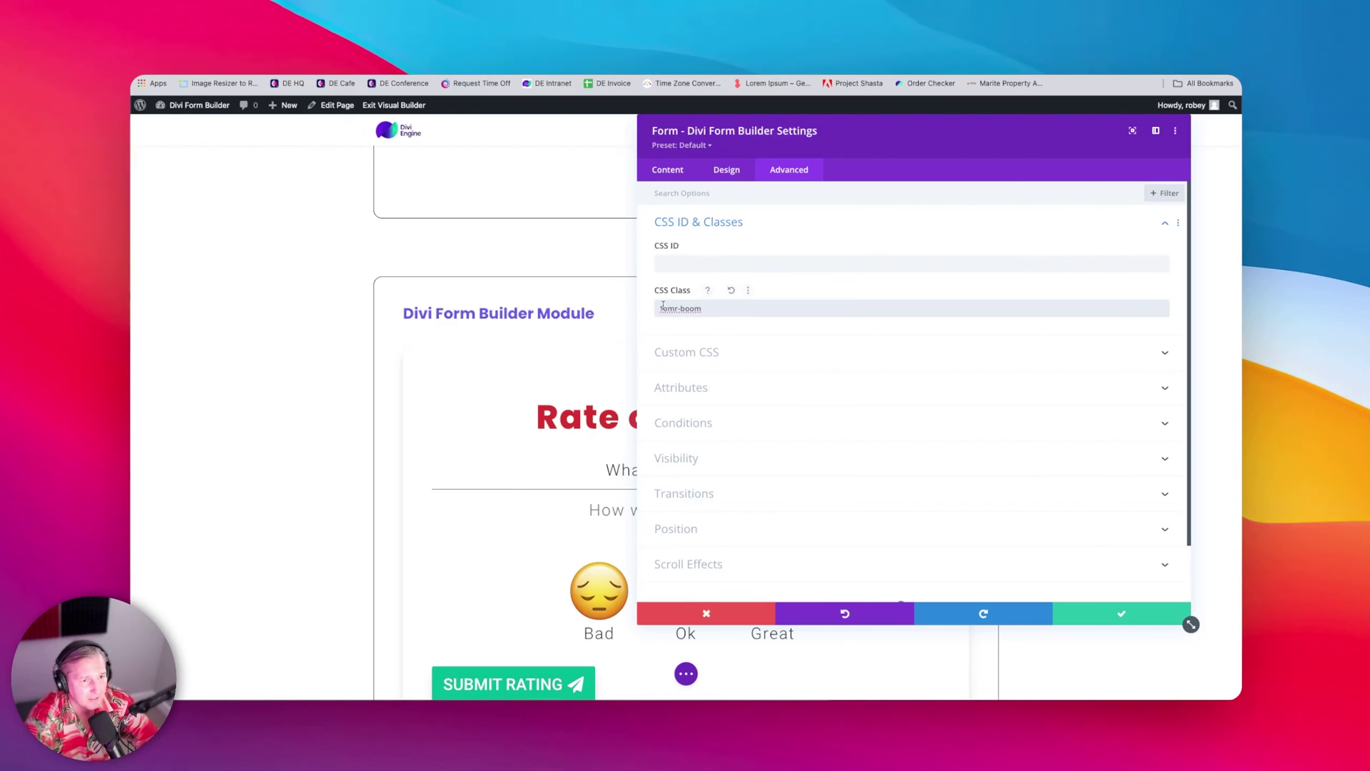
pyautogui.write('form')
pyautogui.tripleClick(725, 312)
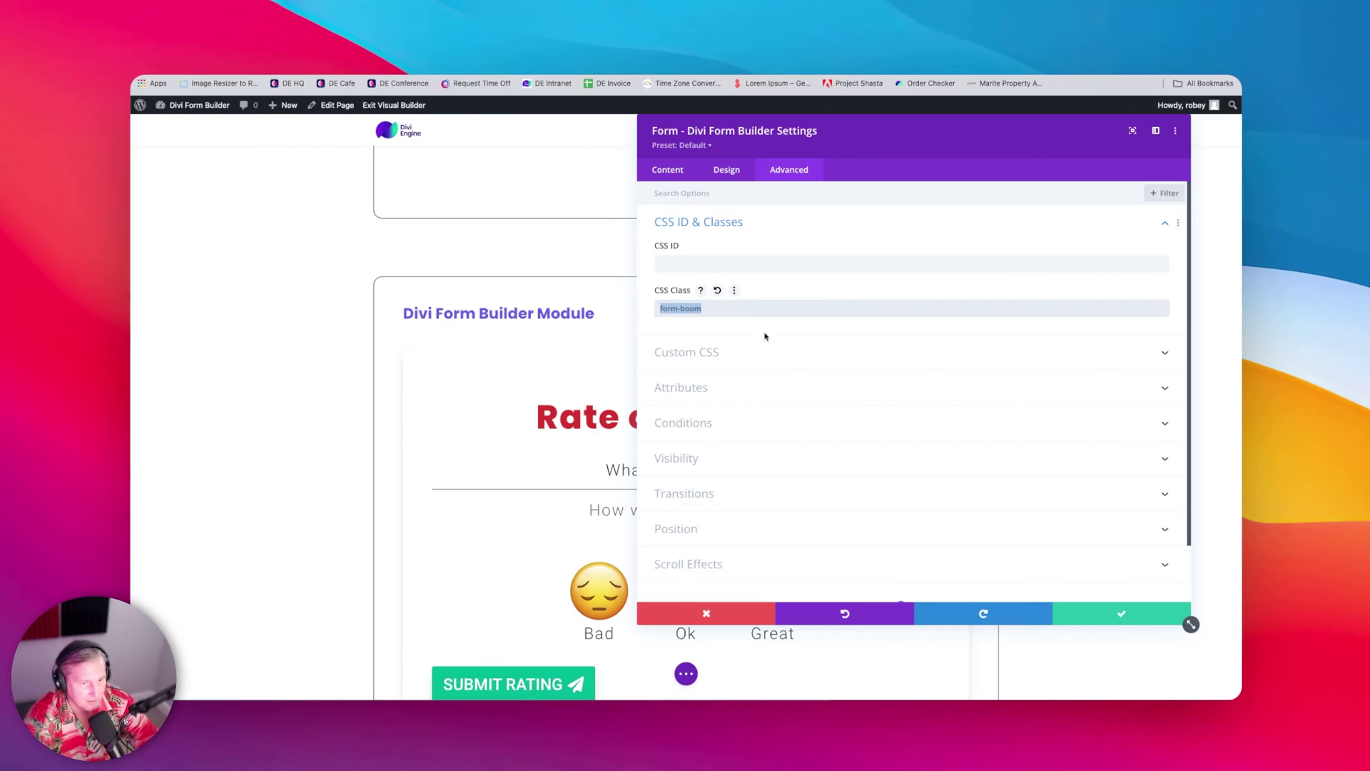
pyautogui.click(1117, 611)
# Step: In the Divi Form Builder Code module, change the e.target.matches selector to '.form-boom .confetti-button', and save the module and page
pyautogui.scroll(-5, 917, 556)
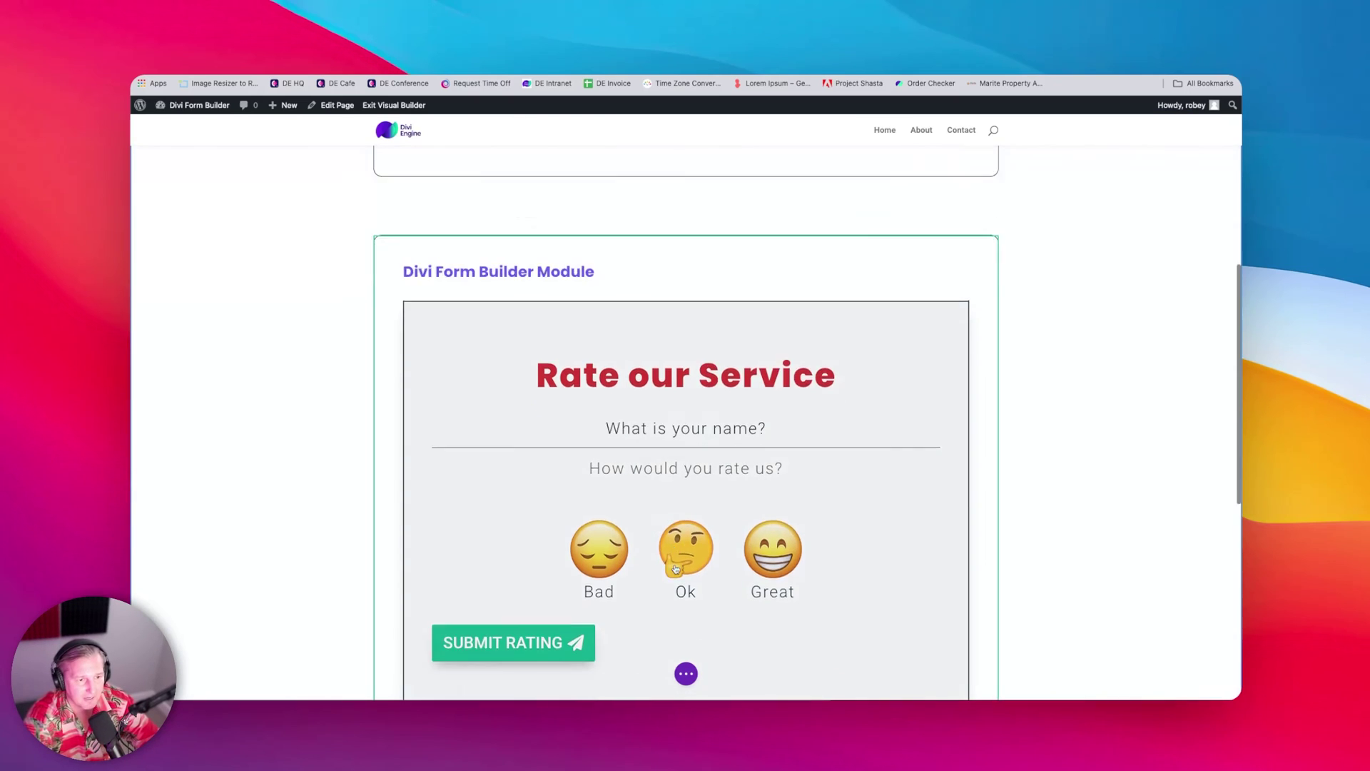
pyautogui.click(684, 674)
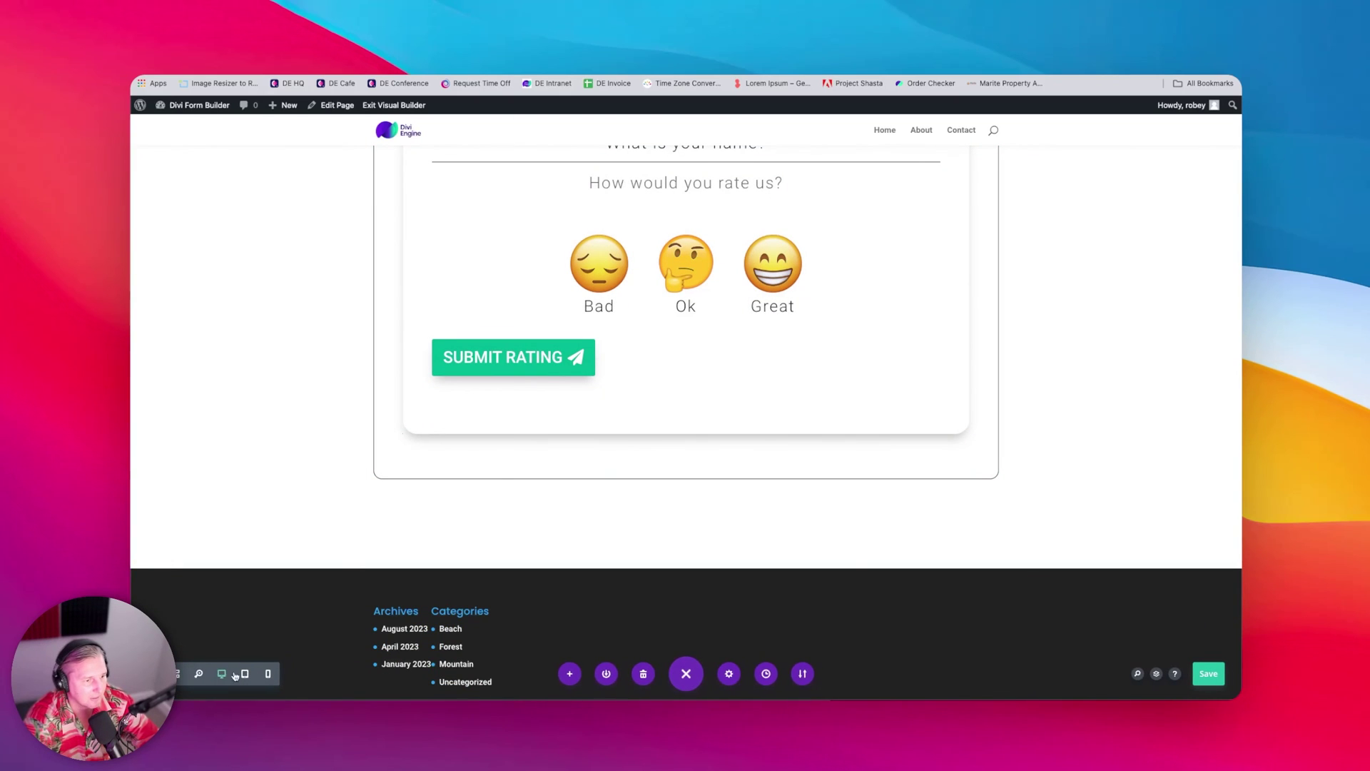
pyautogui.click(182, 673)
pyautogui.click(436, 618)
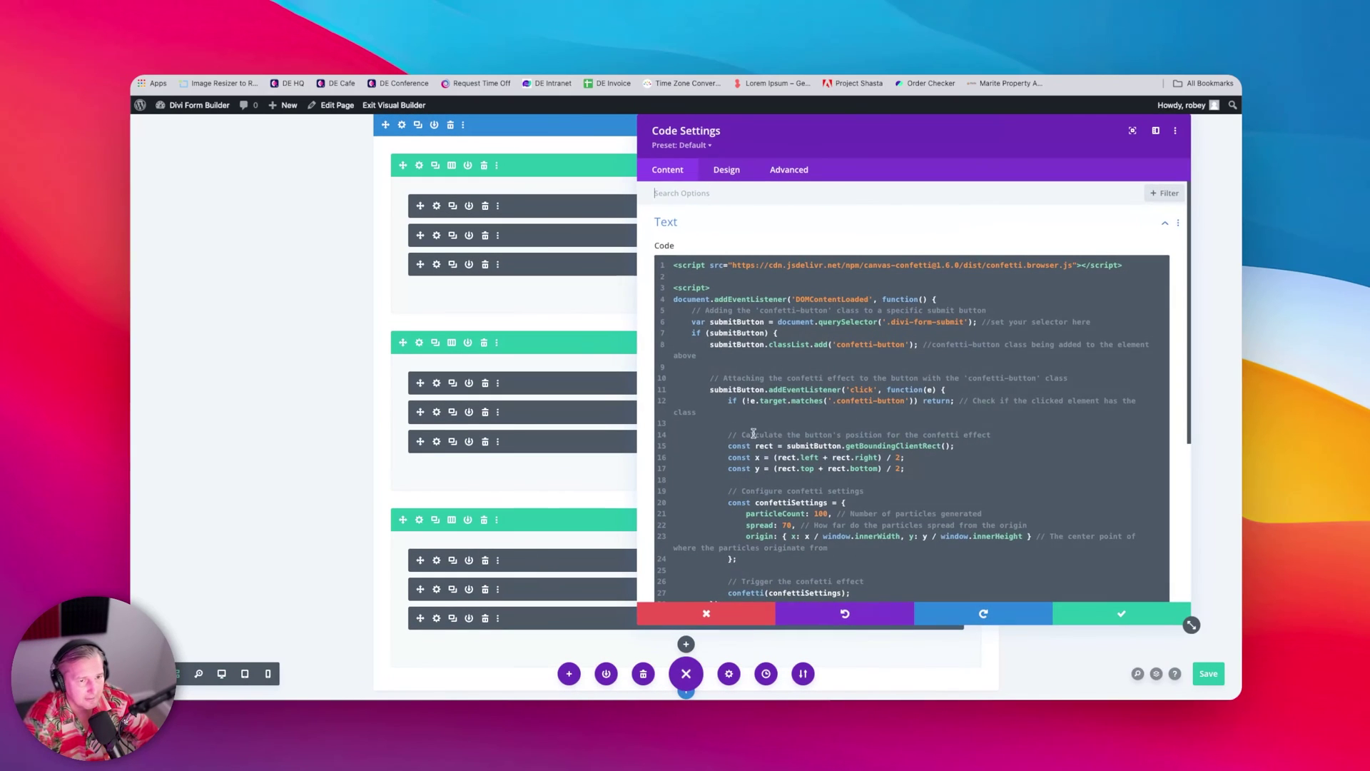
pyautogui.scroll(-1, 831, 357)
pyautogui.click(831, 357)
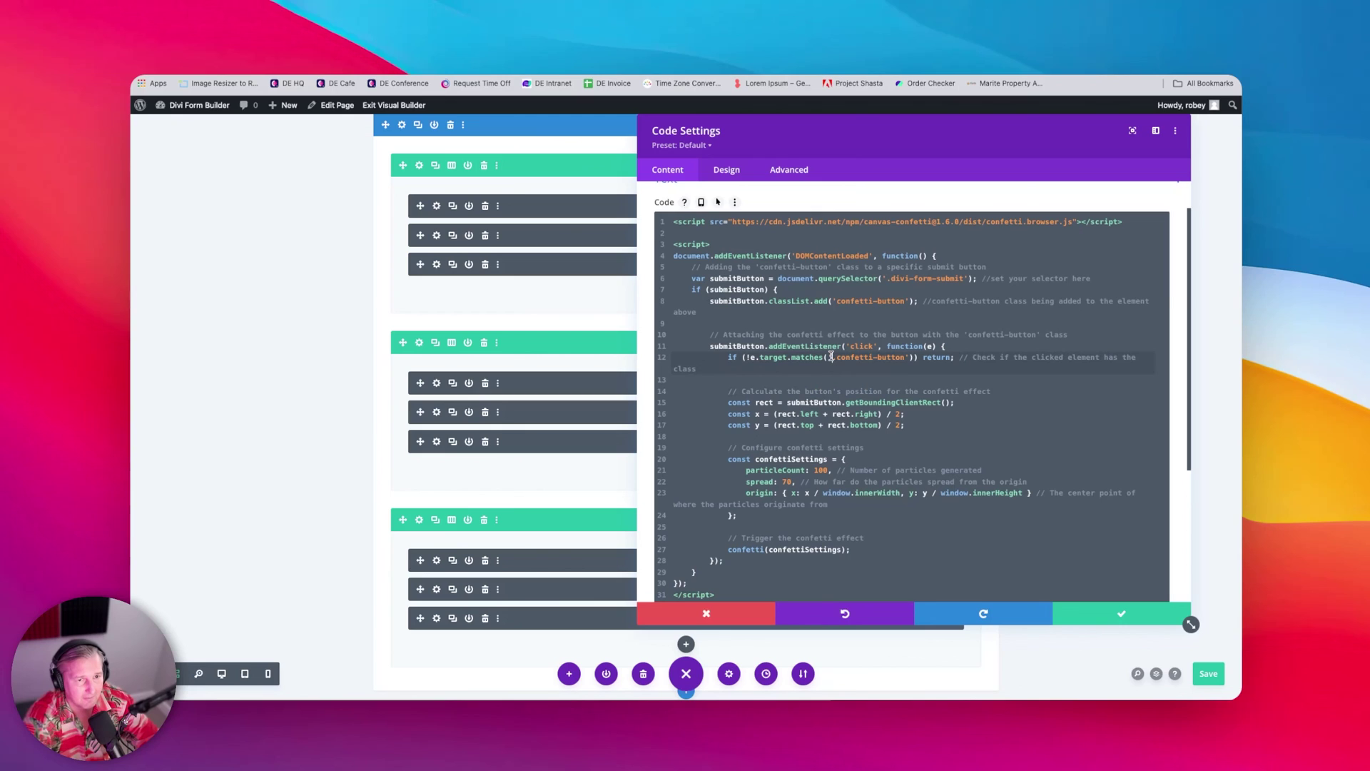
pyautogui.write('. .')
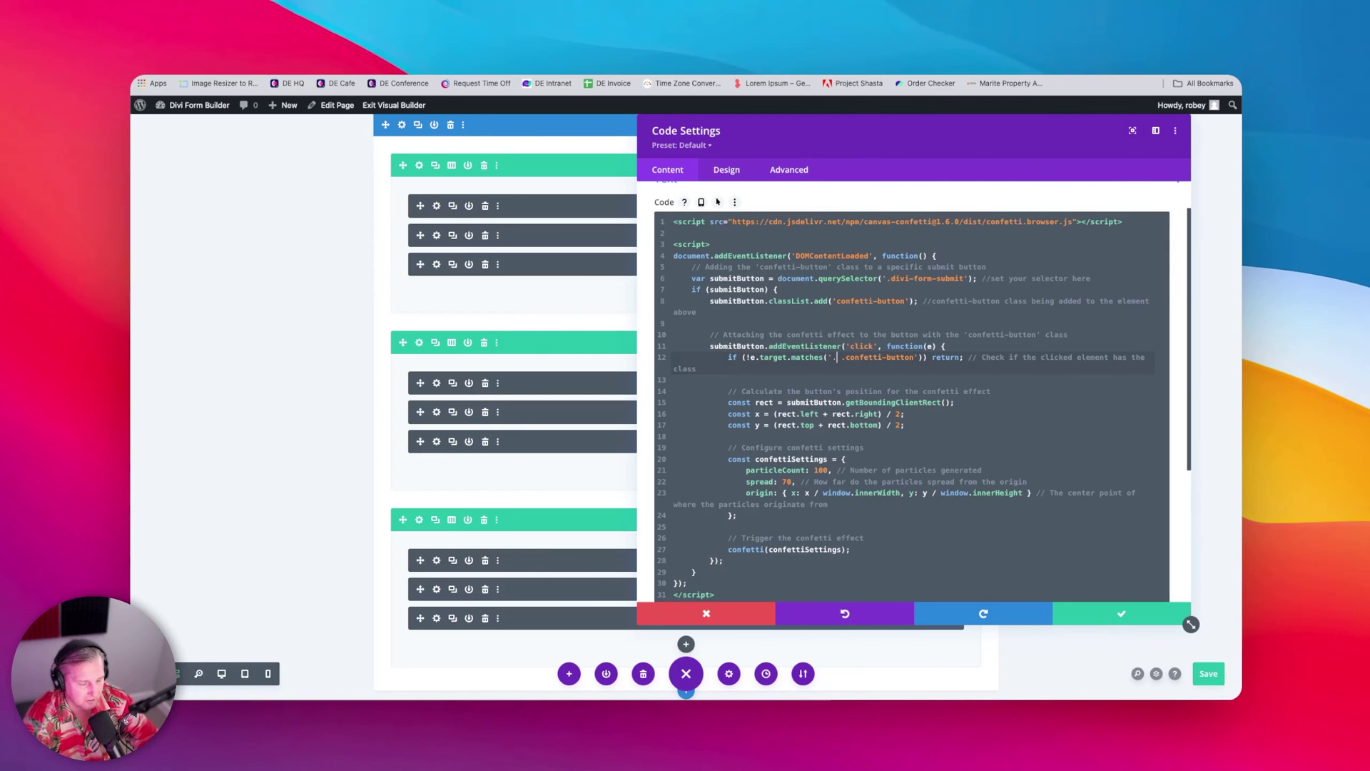
pyautogui.write('form-boom')
pyautogui.click(1118, 612)
pyautogui.press('super+s')
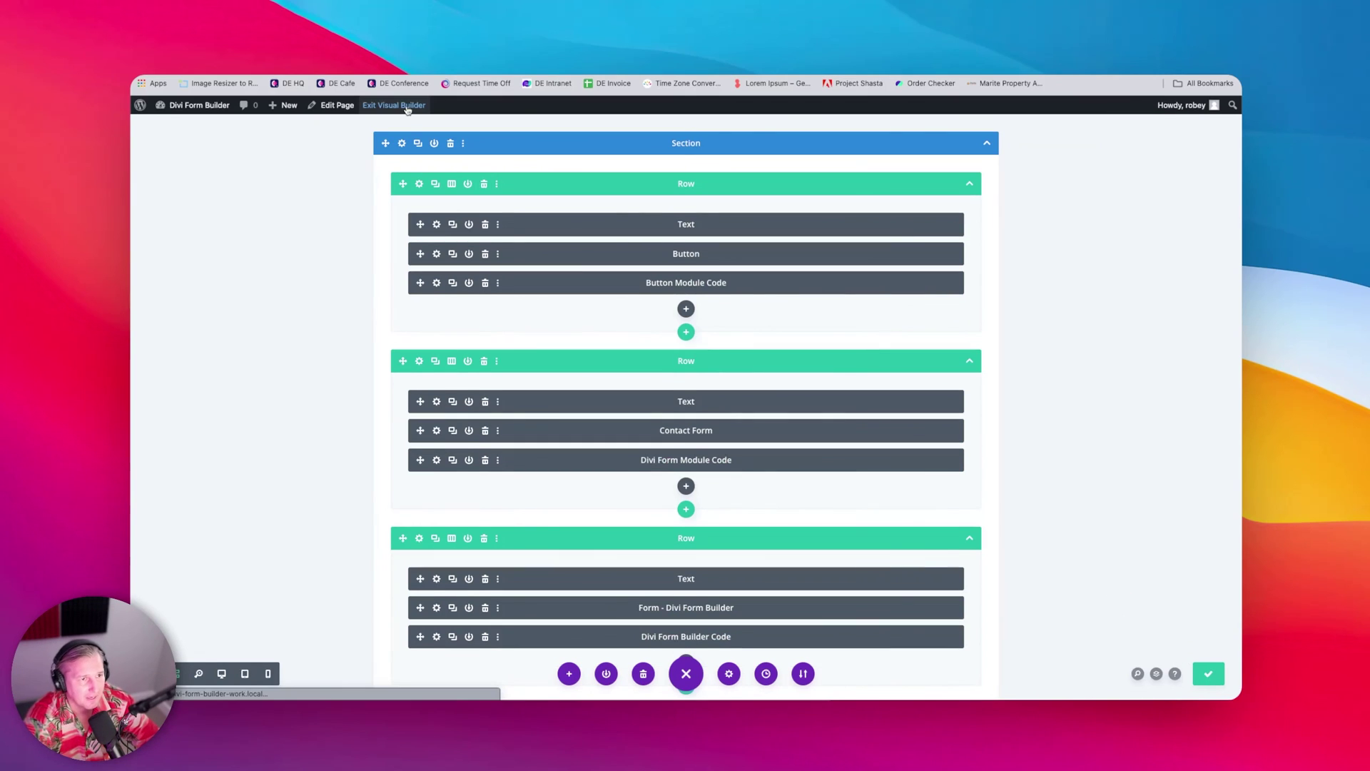
# Step: Exit the visual builder and test the confetti on the live page with the empty rating form's Submit Rating button
pyautogui.click(404, 106)
pyautogui.scroll(-8, 685, 500)
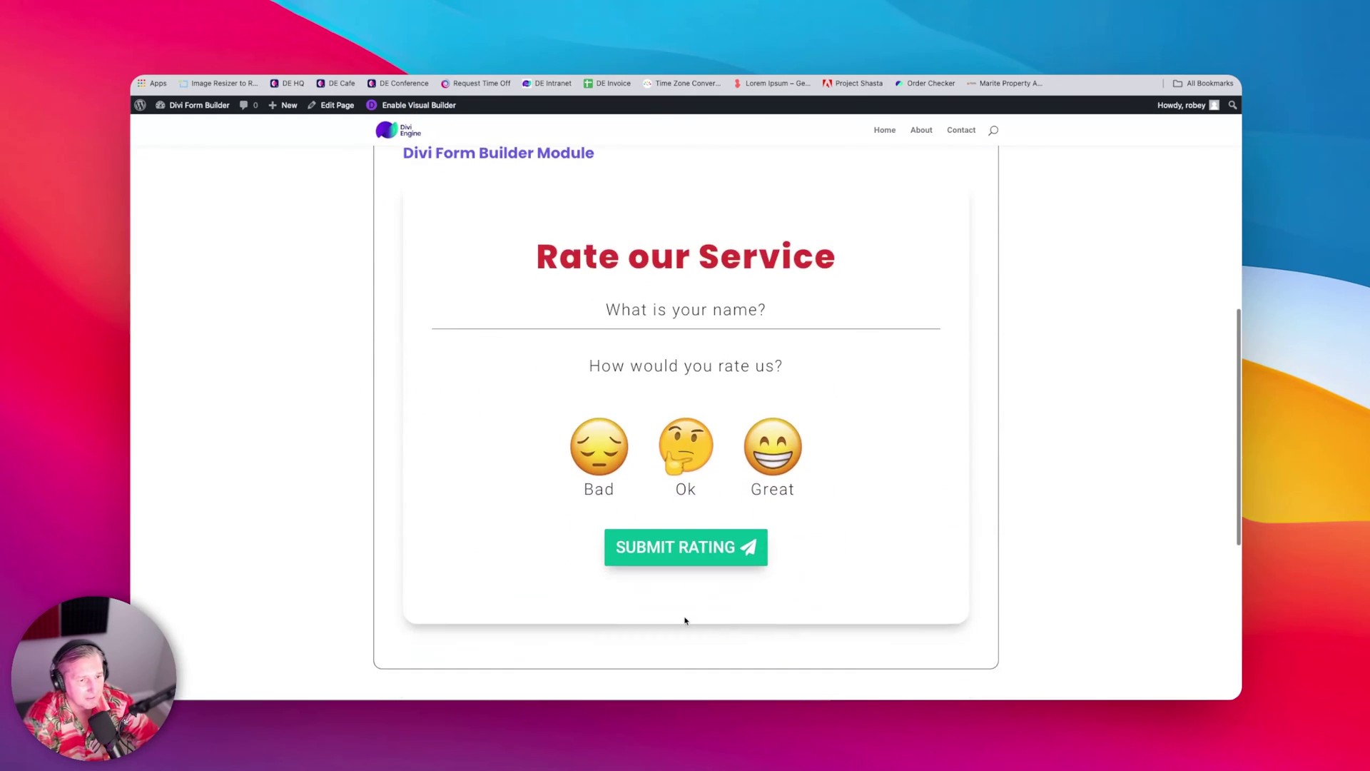
pyautogui.click(685, 551)
pyautogui.scroll(10, 685, 551)
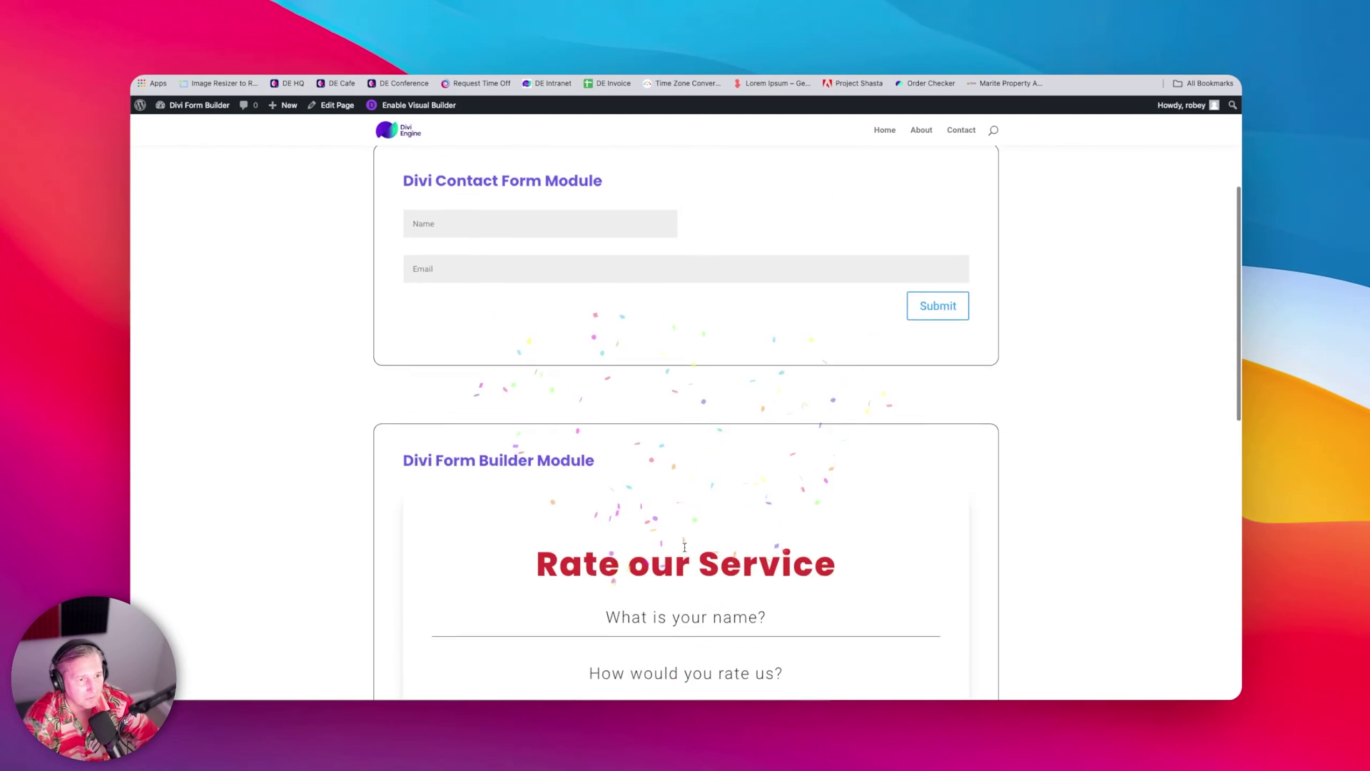
pyautogui.scroll(-10, 686, 551)
pyautogui.click(685, 481)
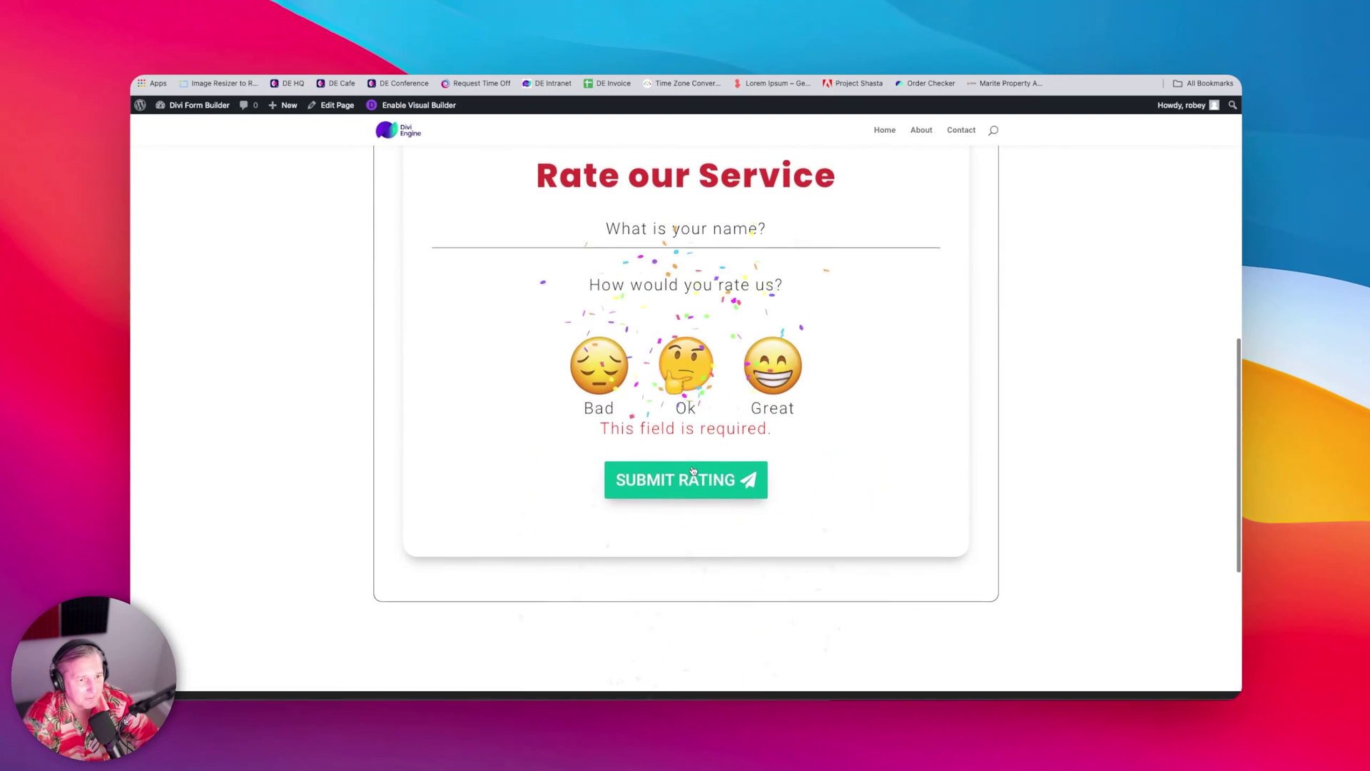
# Step: Test the confetti with the Divi Contact Form's Submit button and the Boom Confetti button
pyautogui.scroll(5, 958, 401)
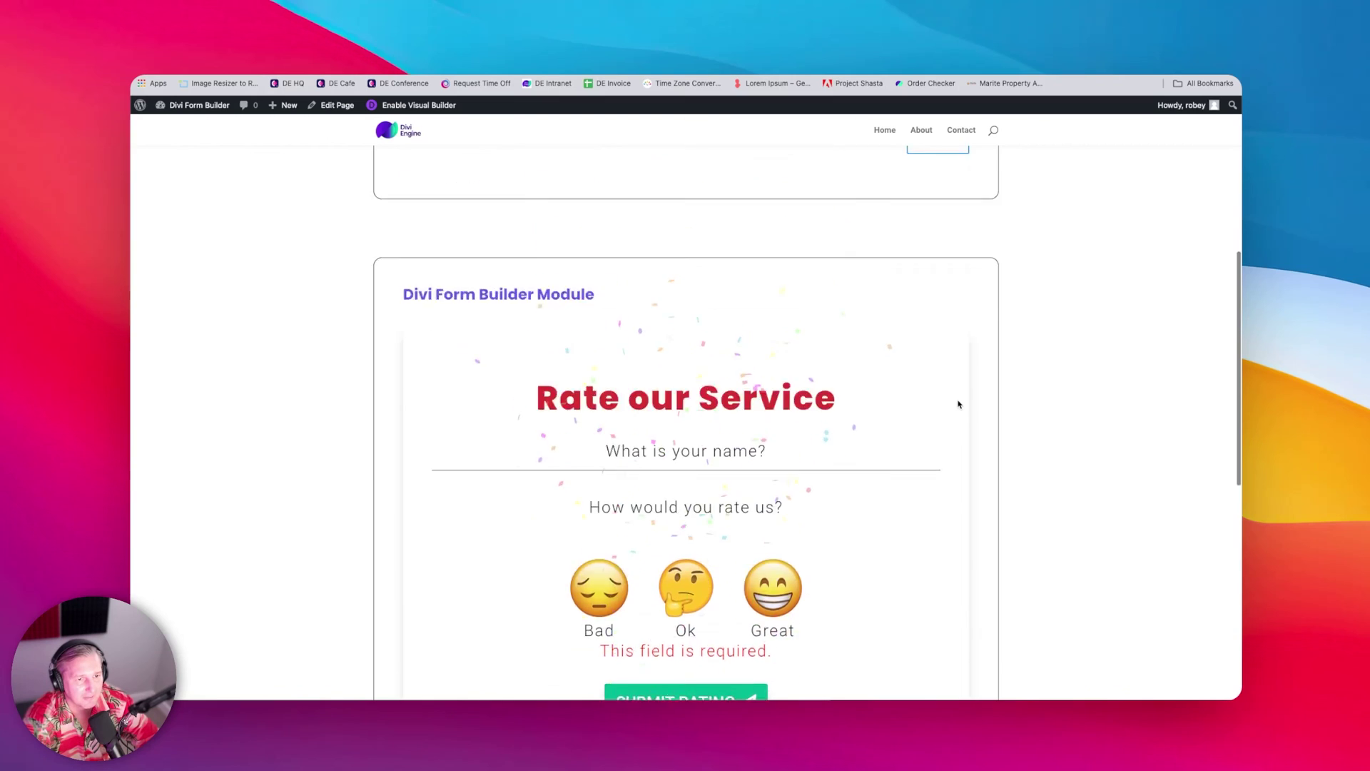
pyautogui.click(936, 307)
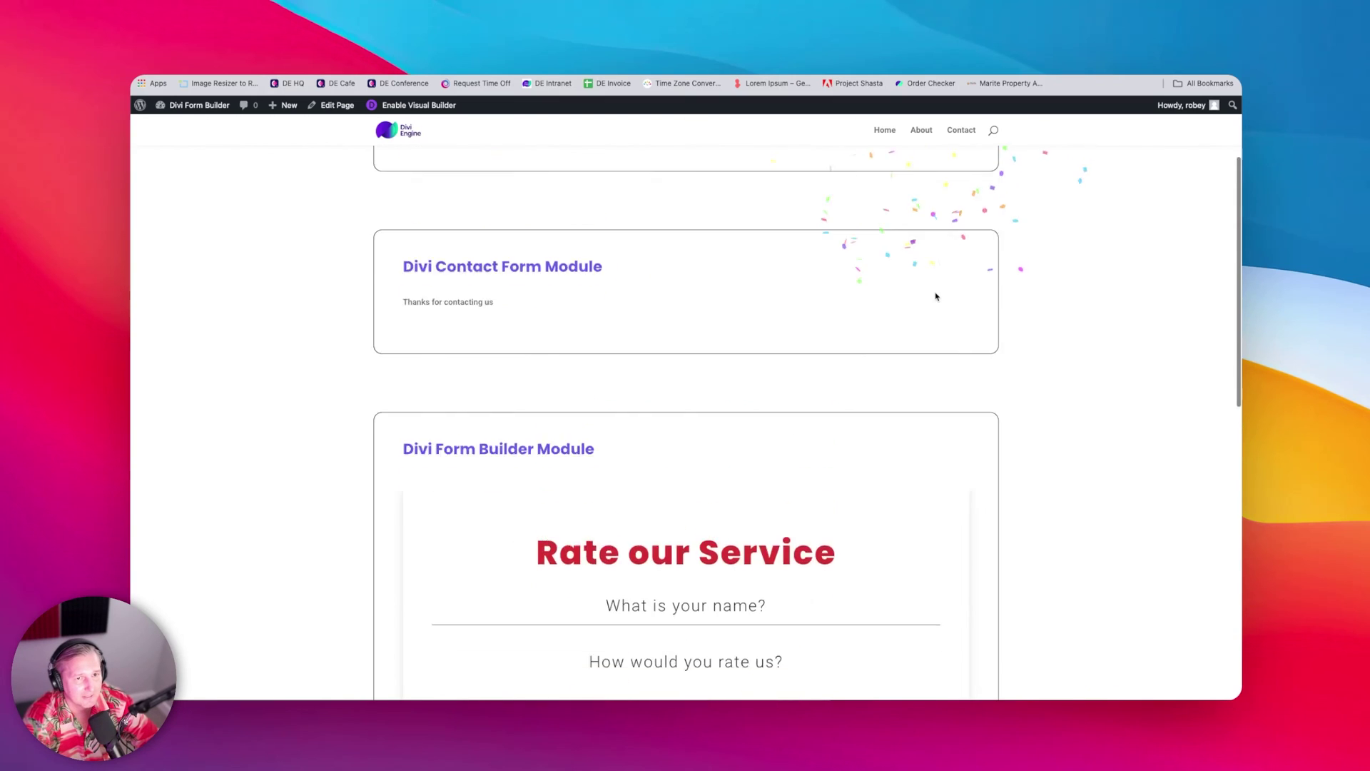
pyautogui.scroll(-8, 936, 307)
pyautogui.scroll(9, 936, 306)
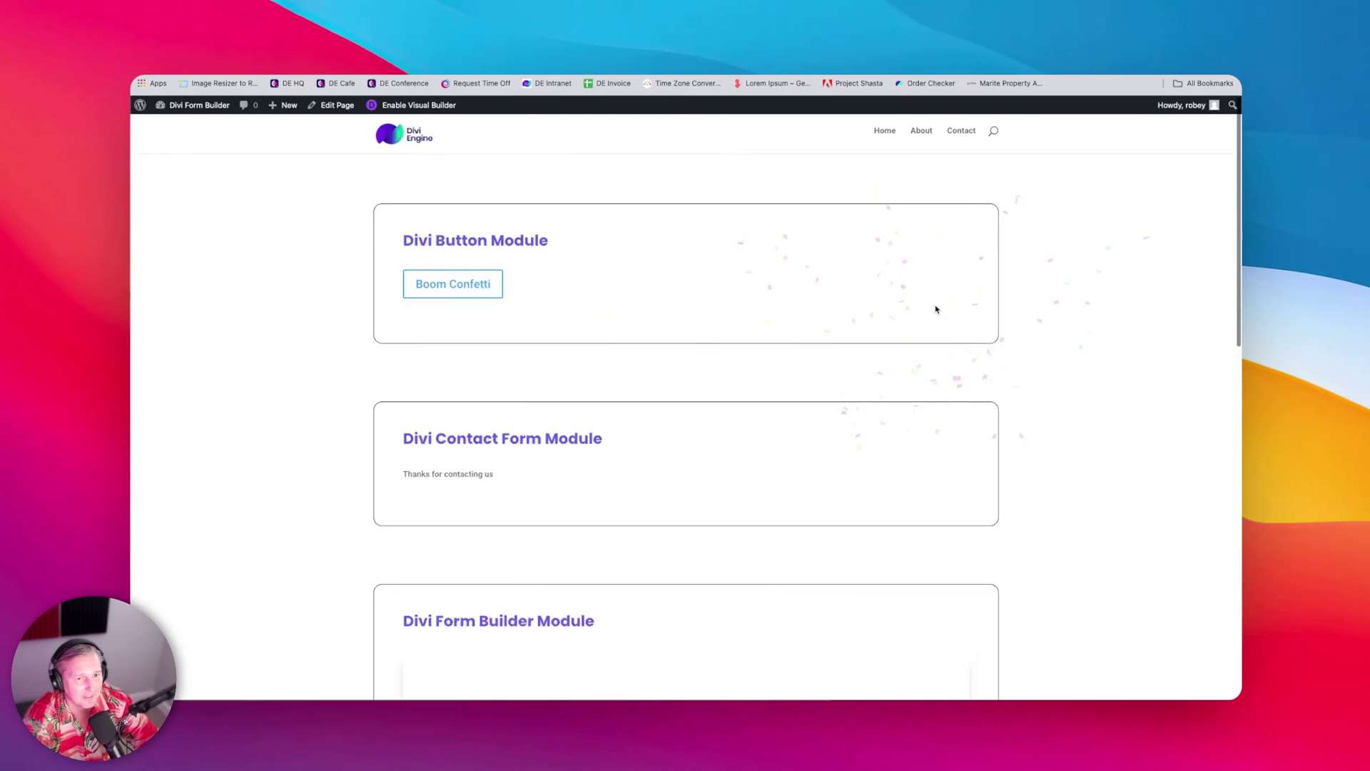
pyautogui.click(442, 277)
pyautogui.click(442, 278)
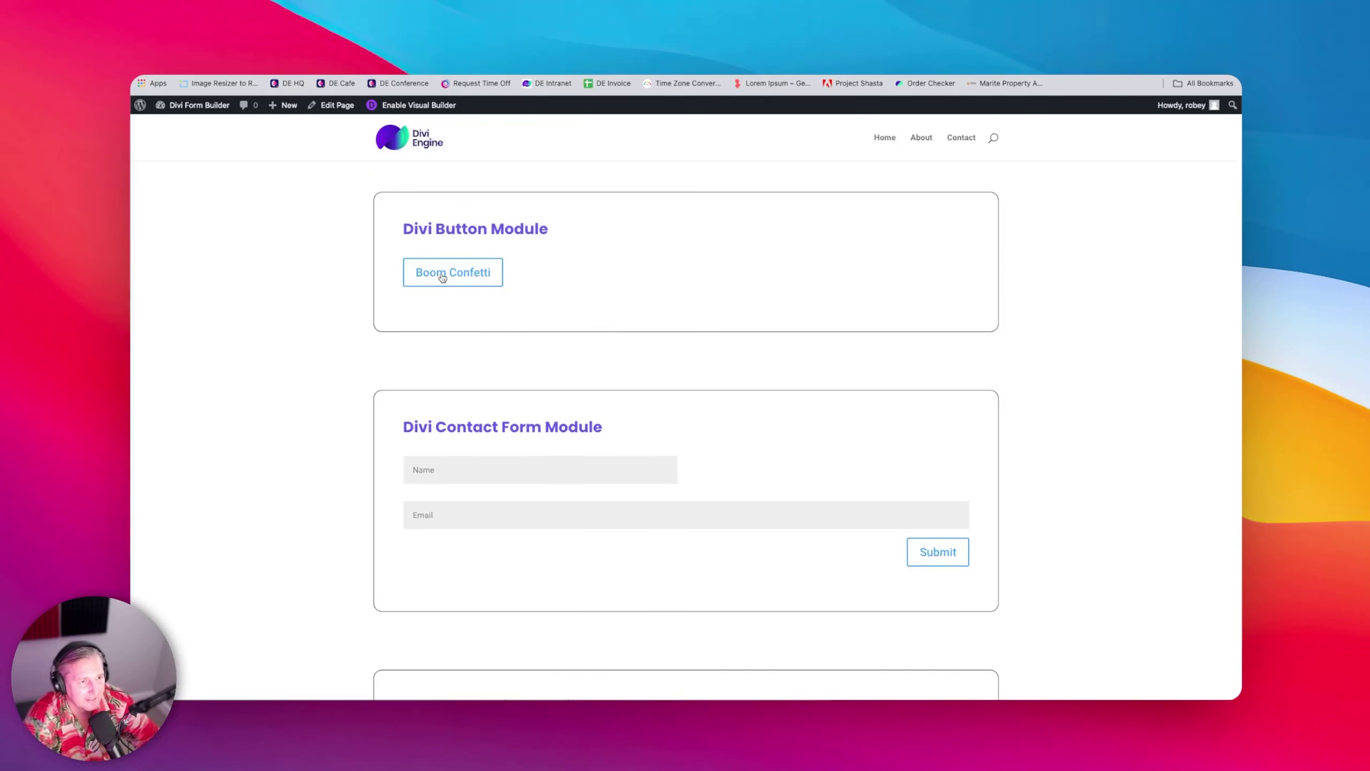
# Step: Fill in the respondent's name in the Rate our Service form, choose the Ok rating and submit the form
pyautogui.scroll(-11, 593, 483)
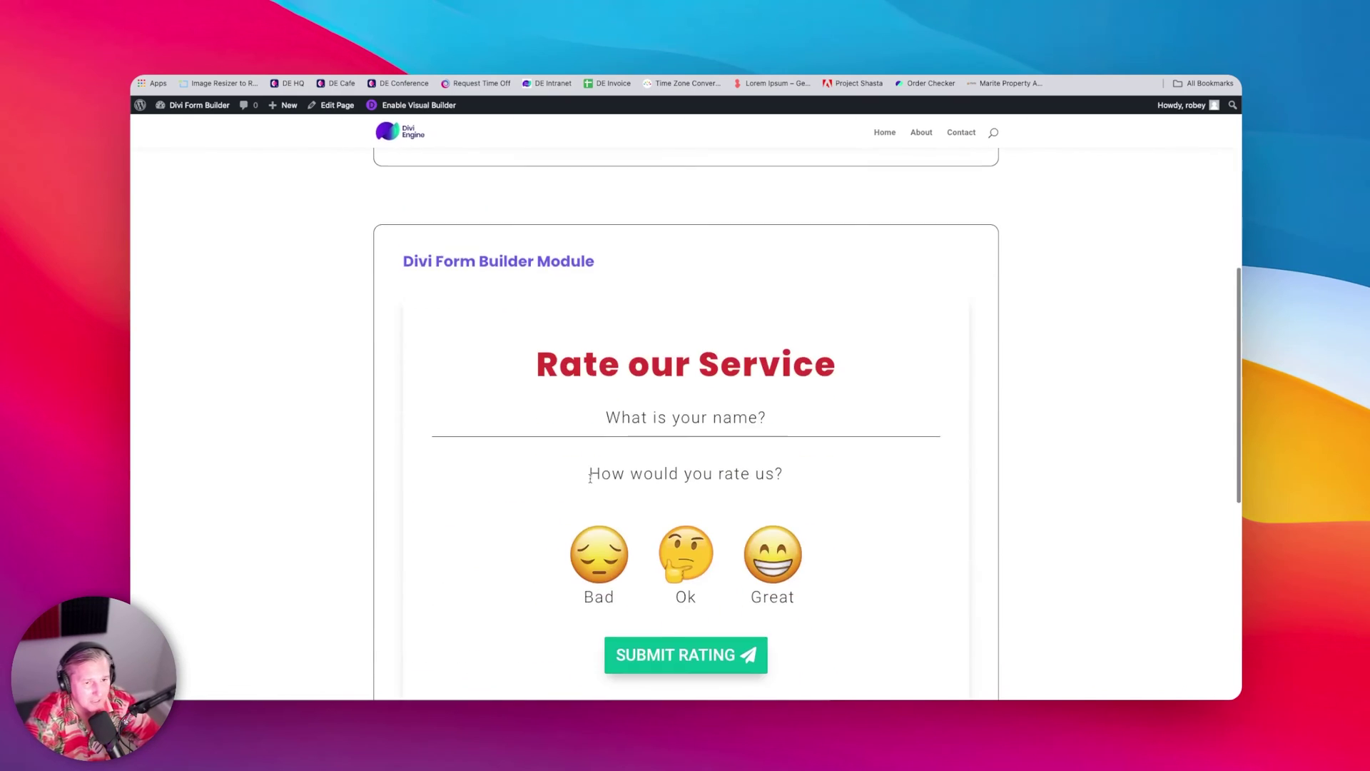
pyautogui.scroll(5, 593, 475)
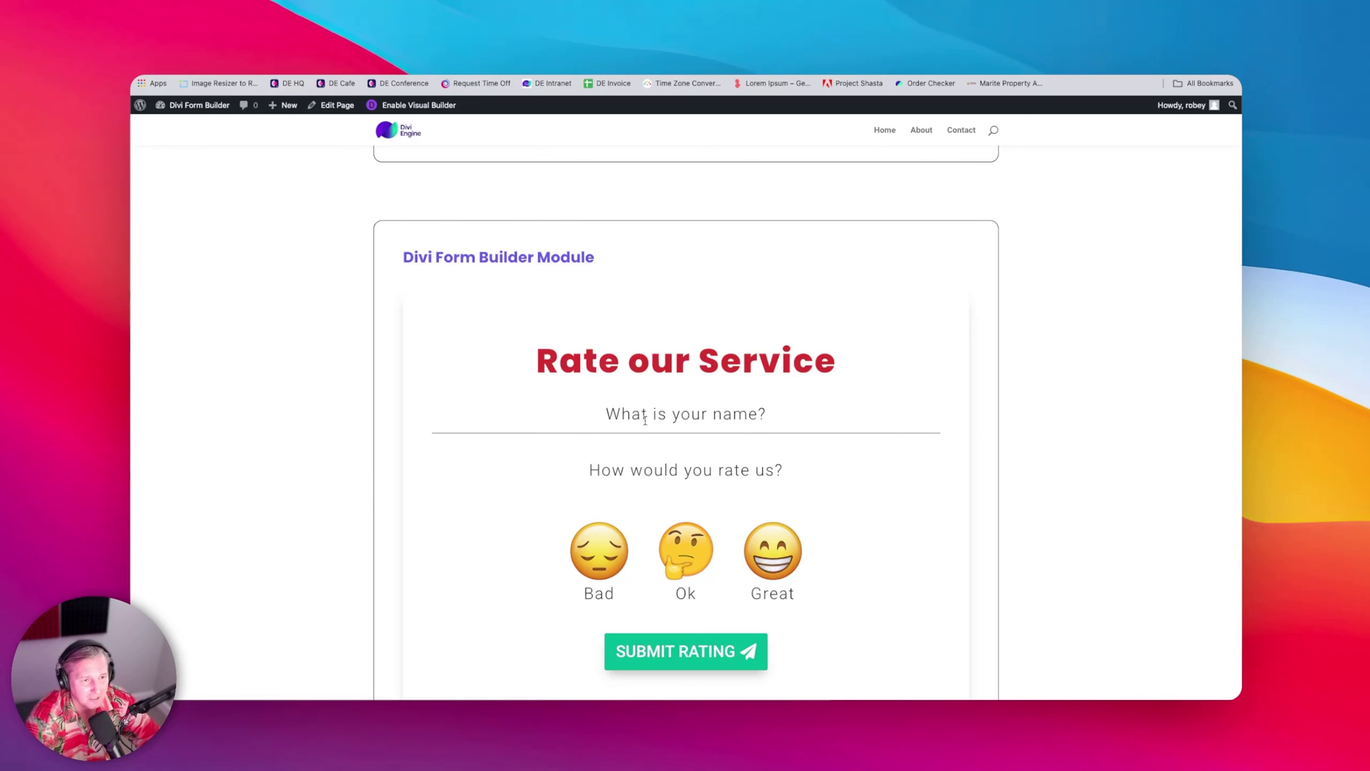
pyautogui.scroll(-2, 645, 420)
pyautogui.click(646, 341)
pyautogui.write('Robeby')
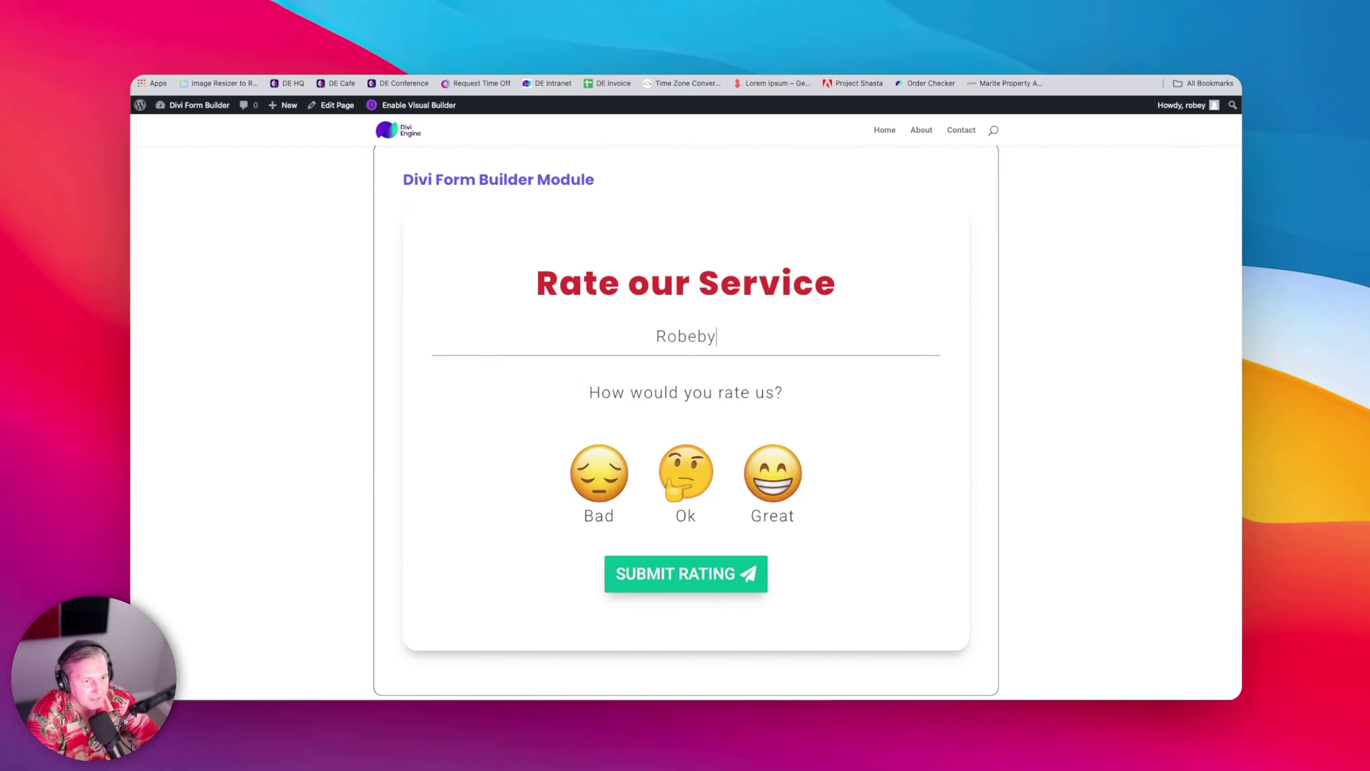
pyautogui.press('BackSpace')
pyautogui.press('BackSpace')
pyautogui.write('y')
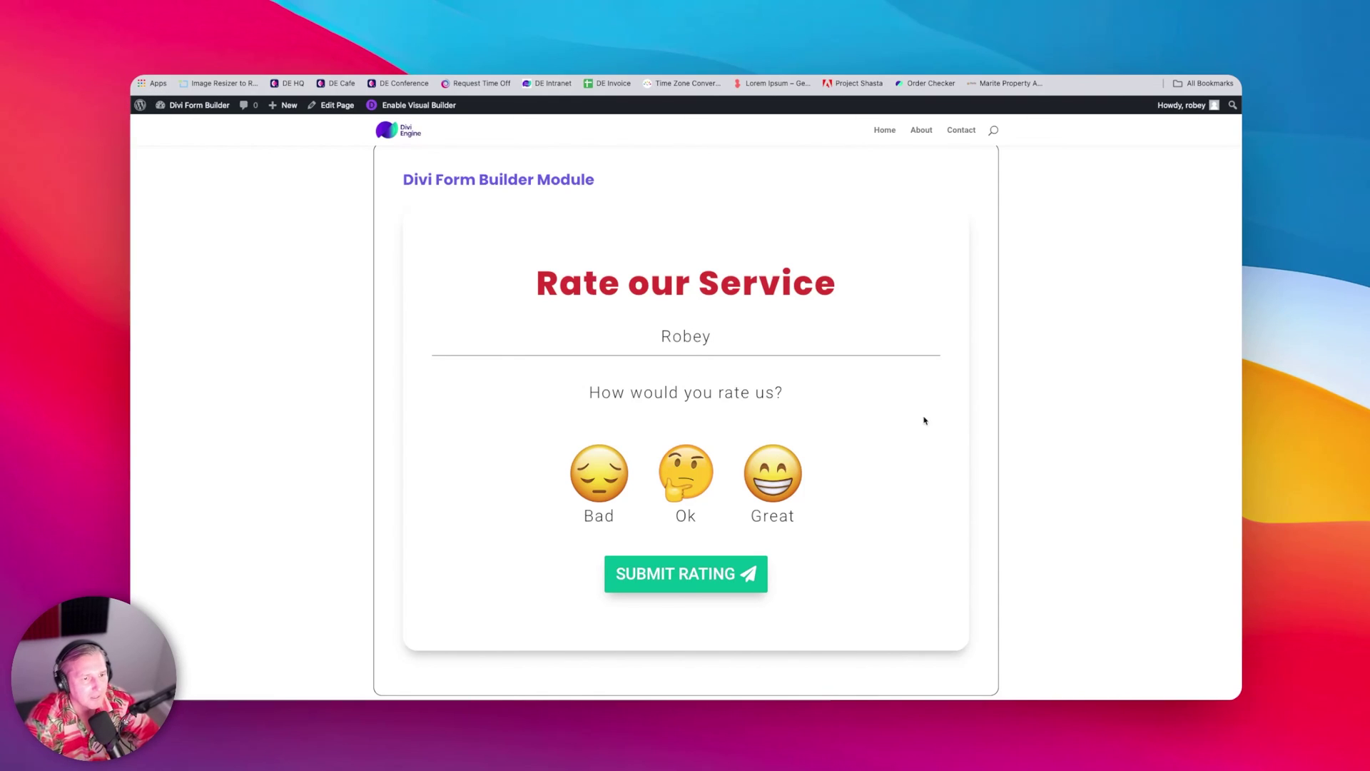
pyautogui.click(690, 468)
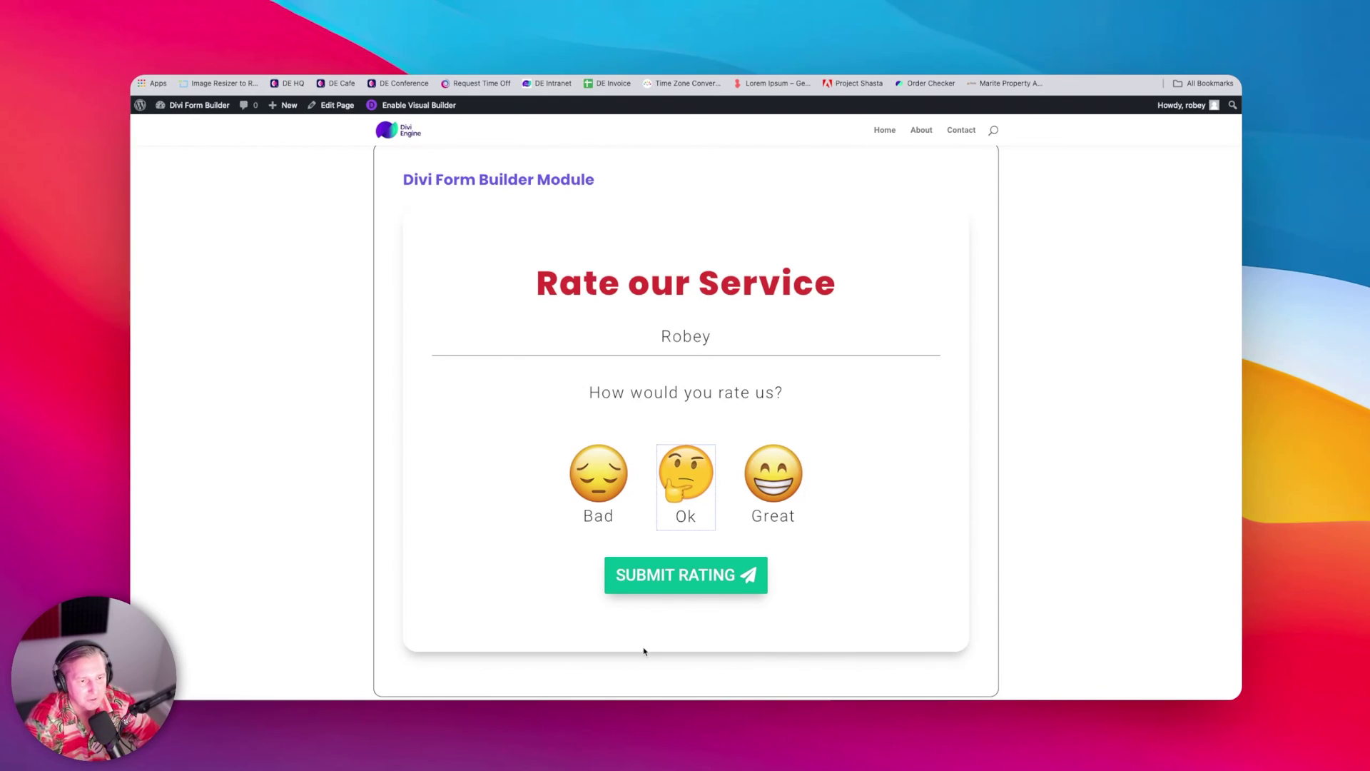
pyautogui.click(674, 586)
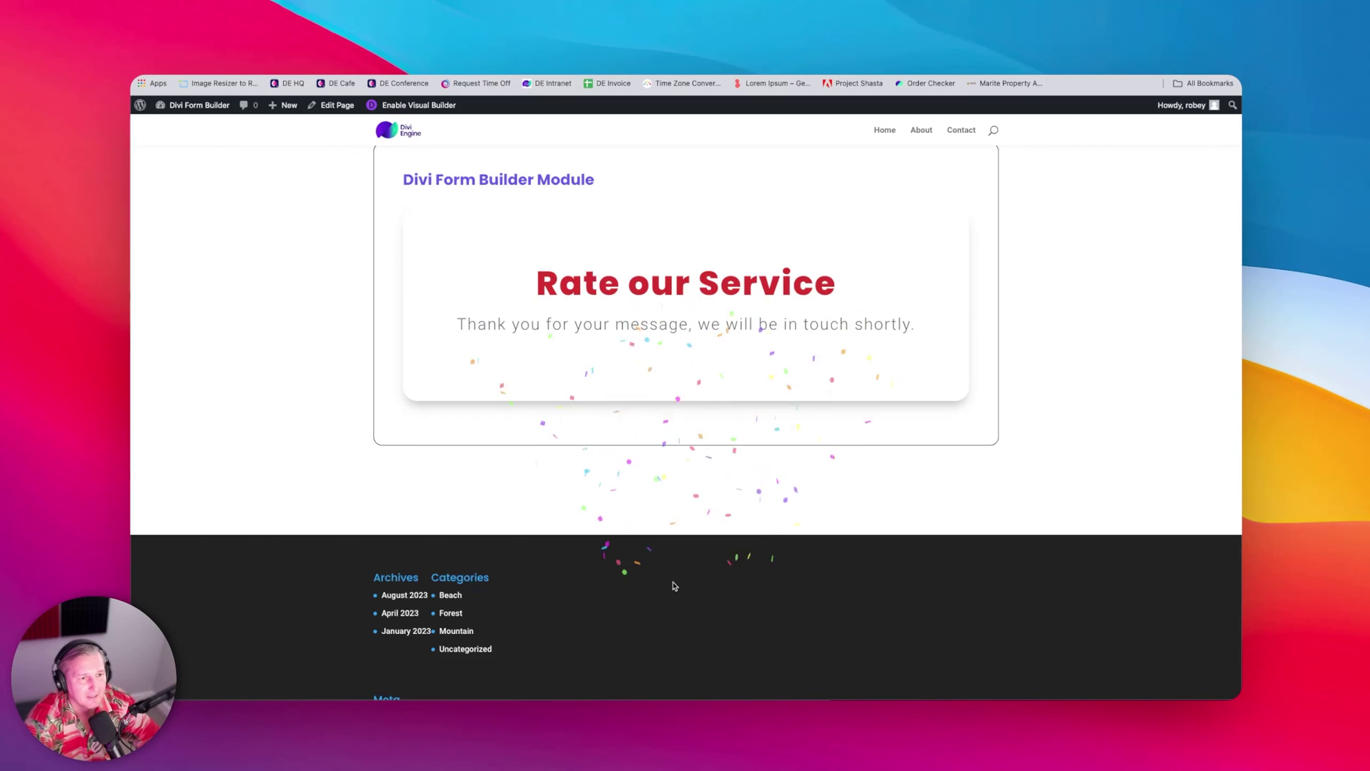